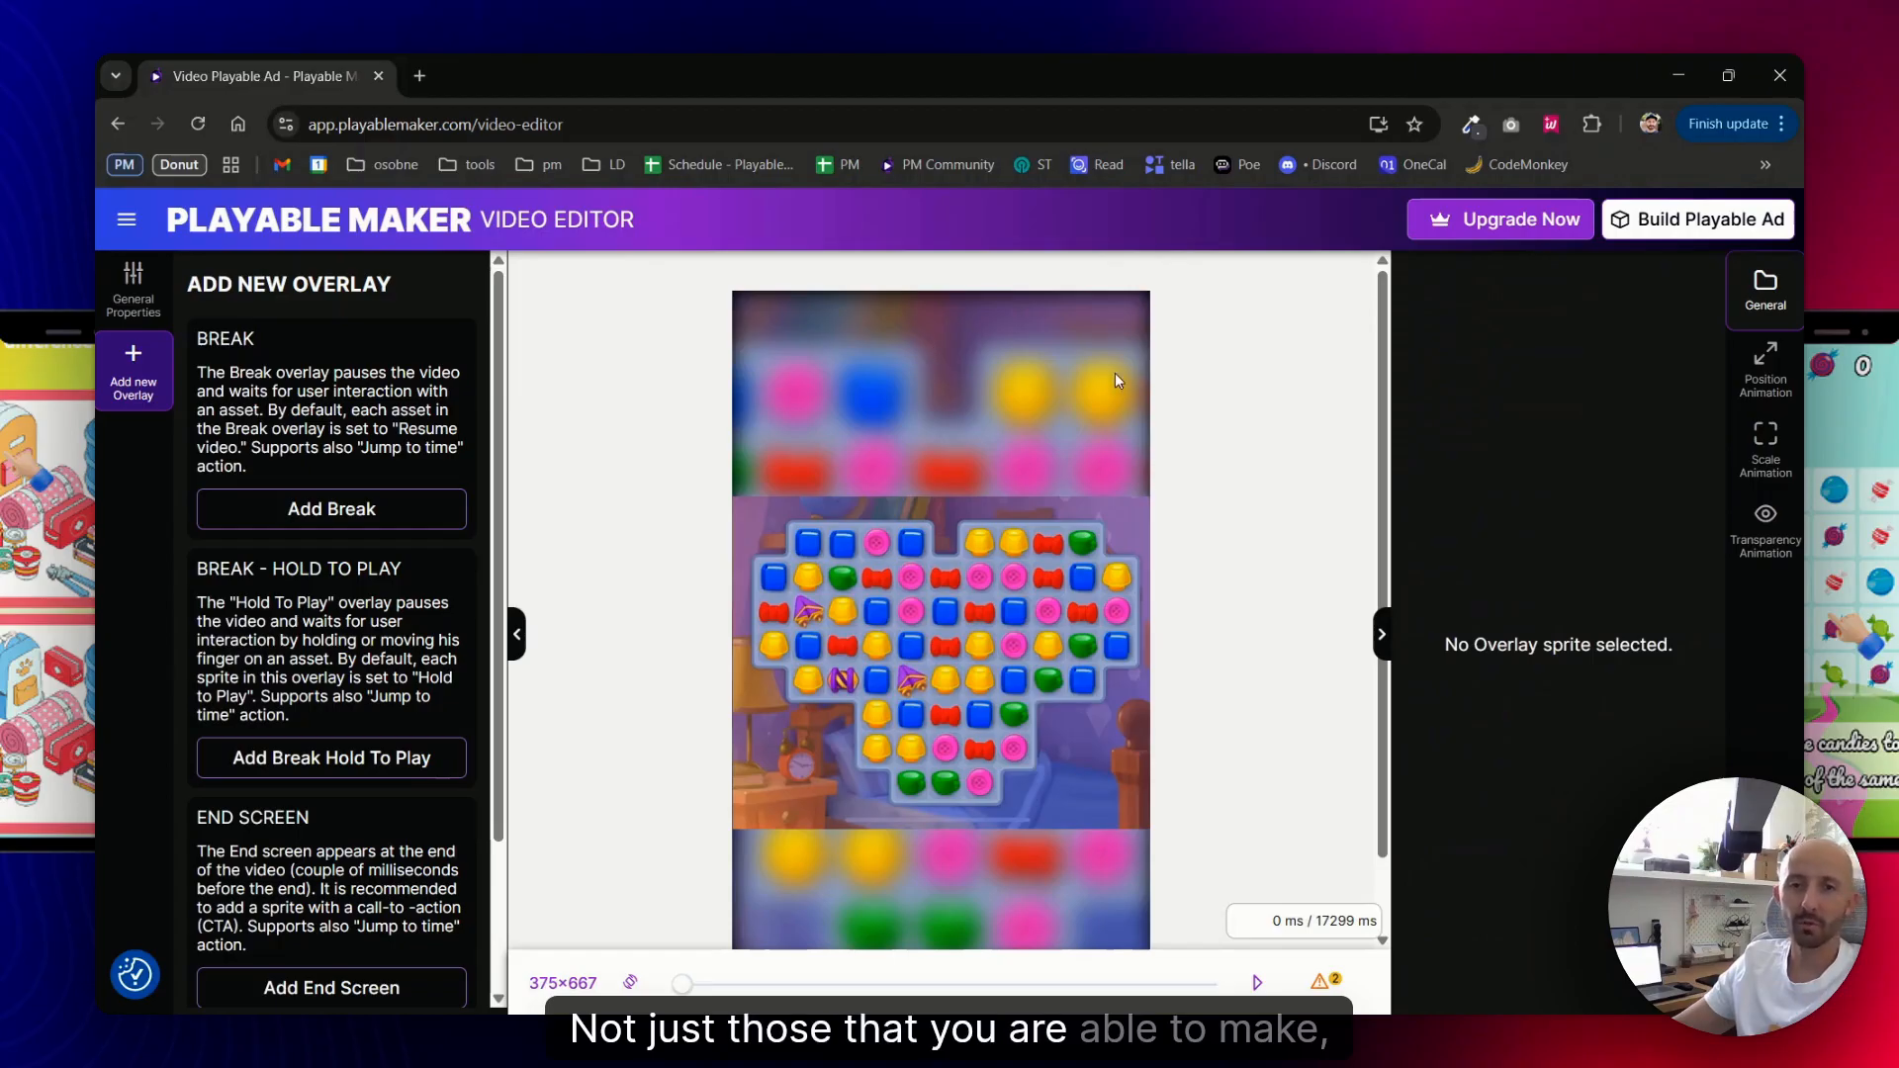
# - Preview the first few seconds of the match-three gameplay video and return to edit mode
pyautogui.scroll(-1, 1269, 514)
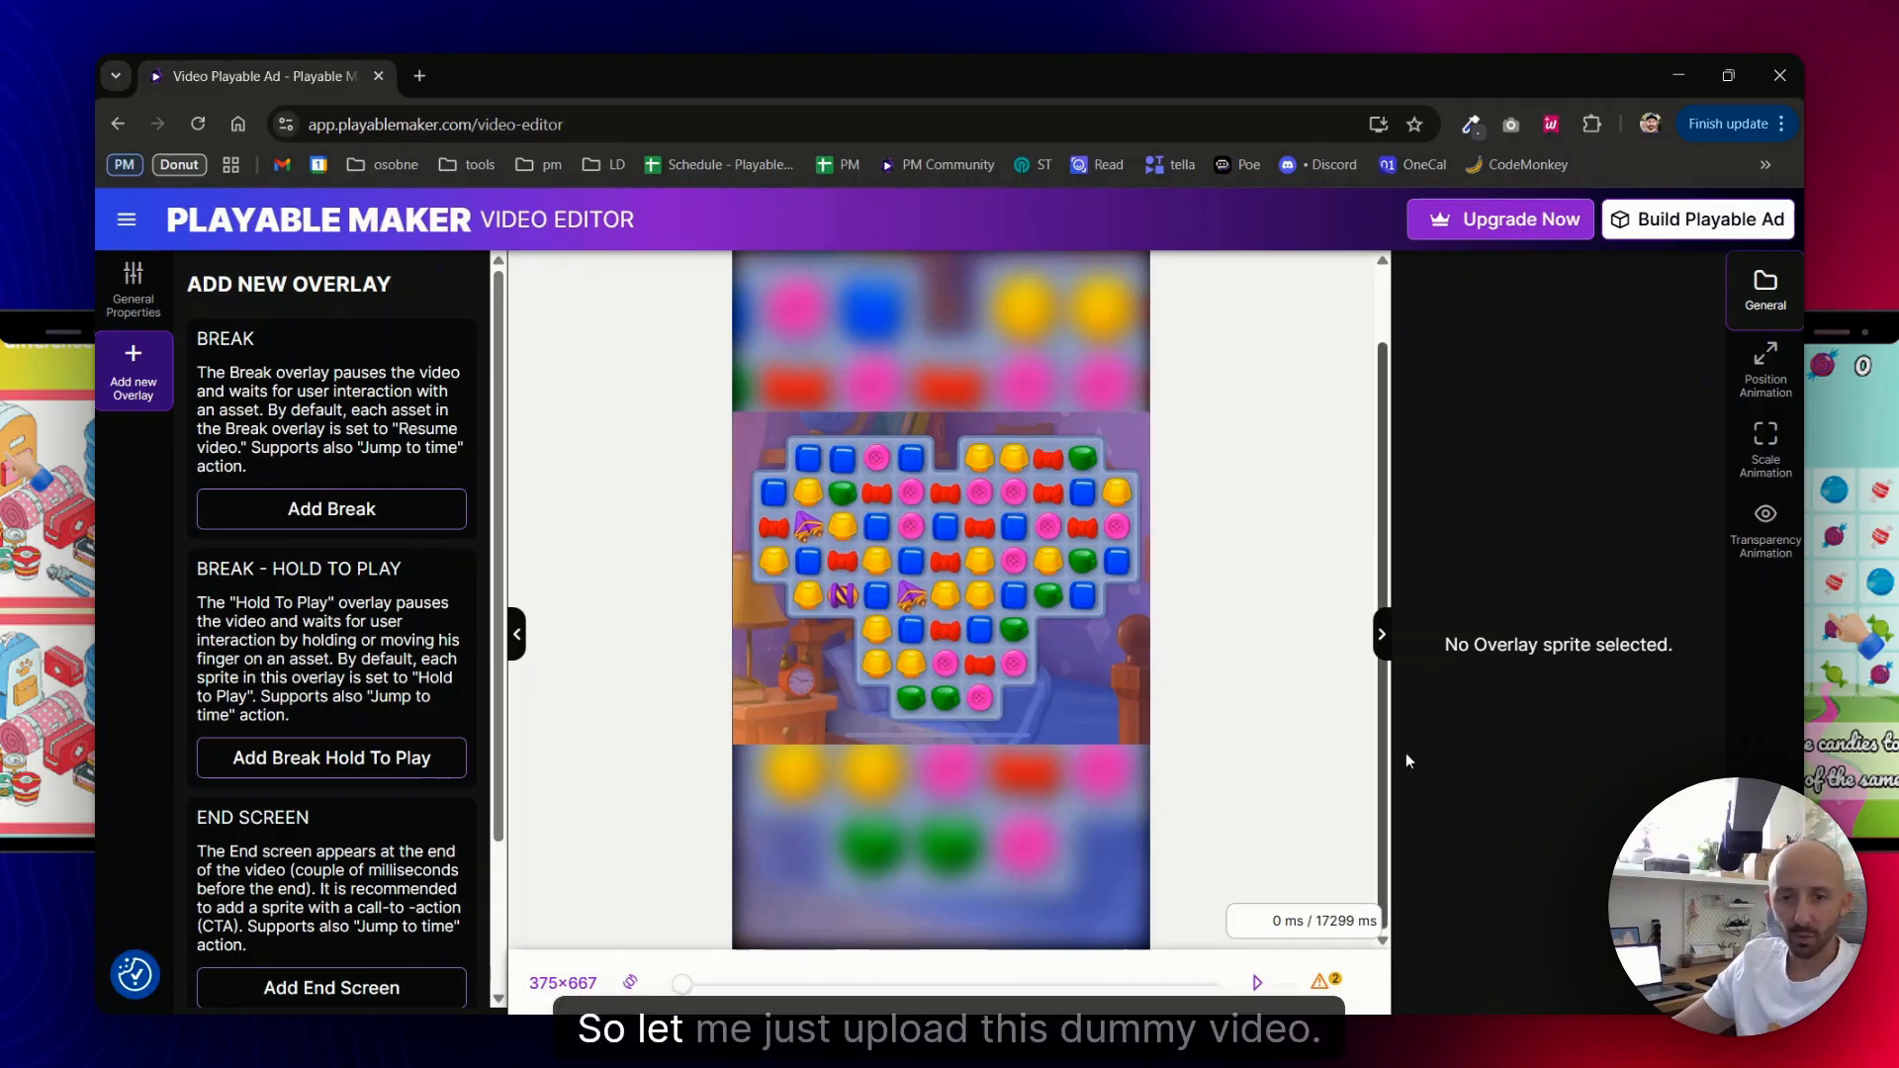
pyautogui.click(1256, 982)
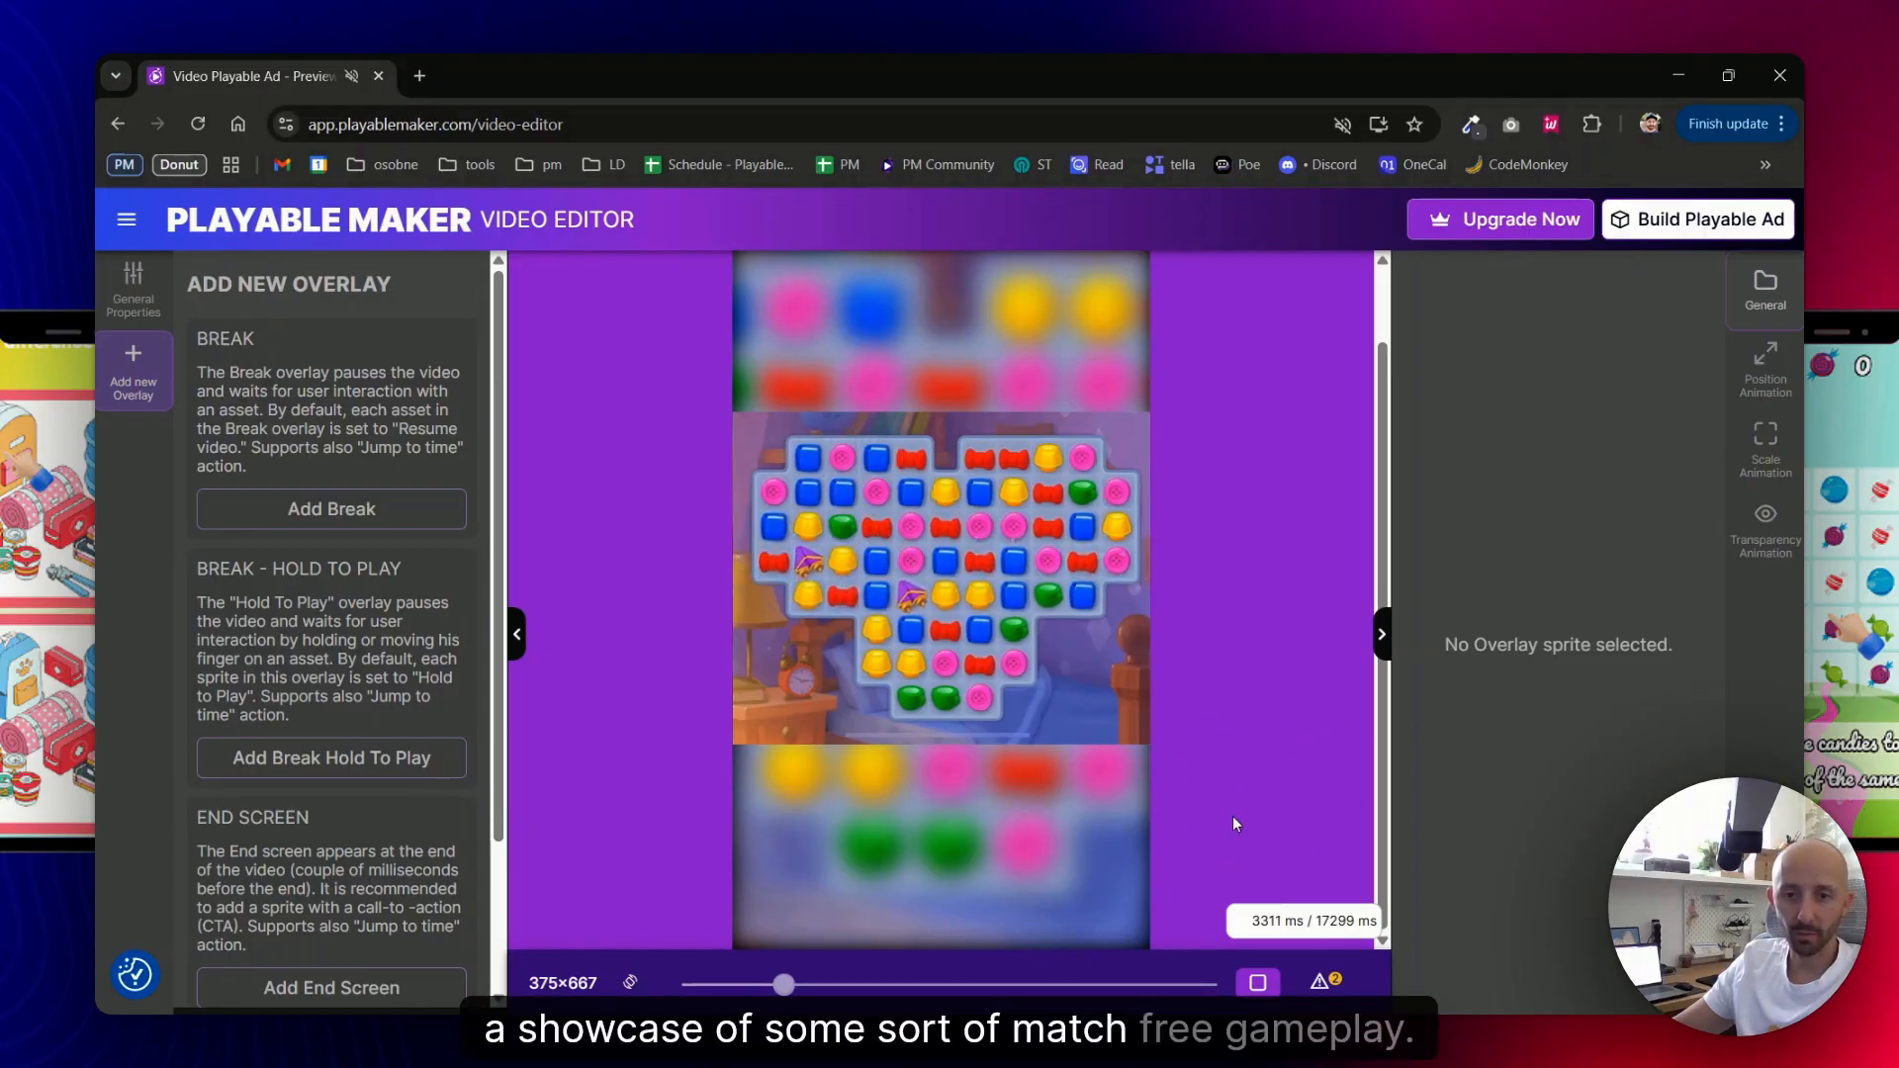
pyautogui.click(1257, 979)
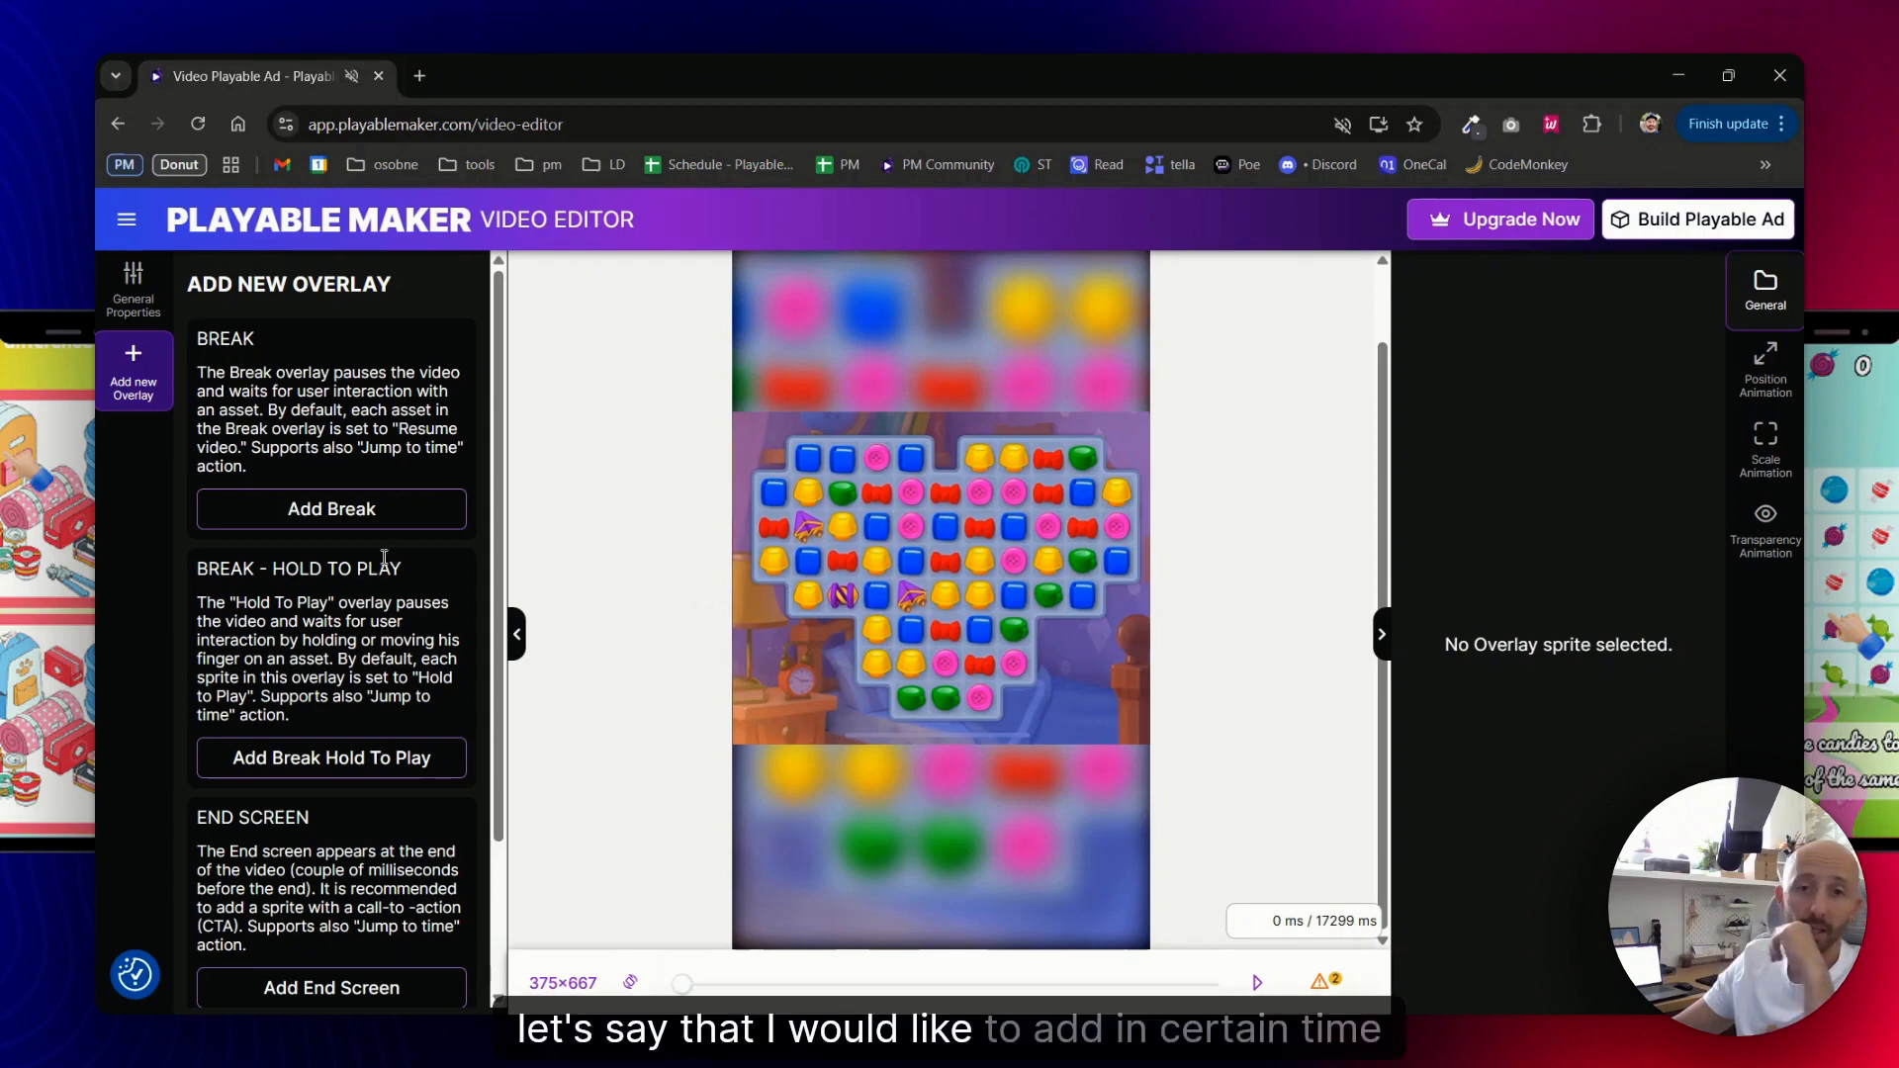
# - Add a Break overlay with a hand-00016.png sprite and place it pointing at the purple striped piece, at about X 0.123, Y 0.52
pyautogui.click(332, 509)
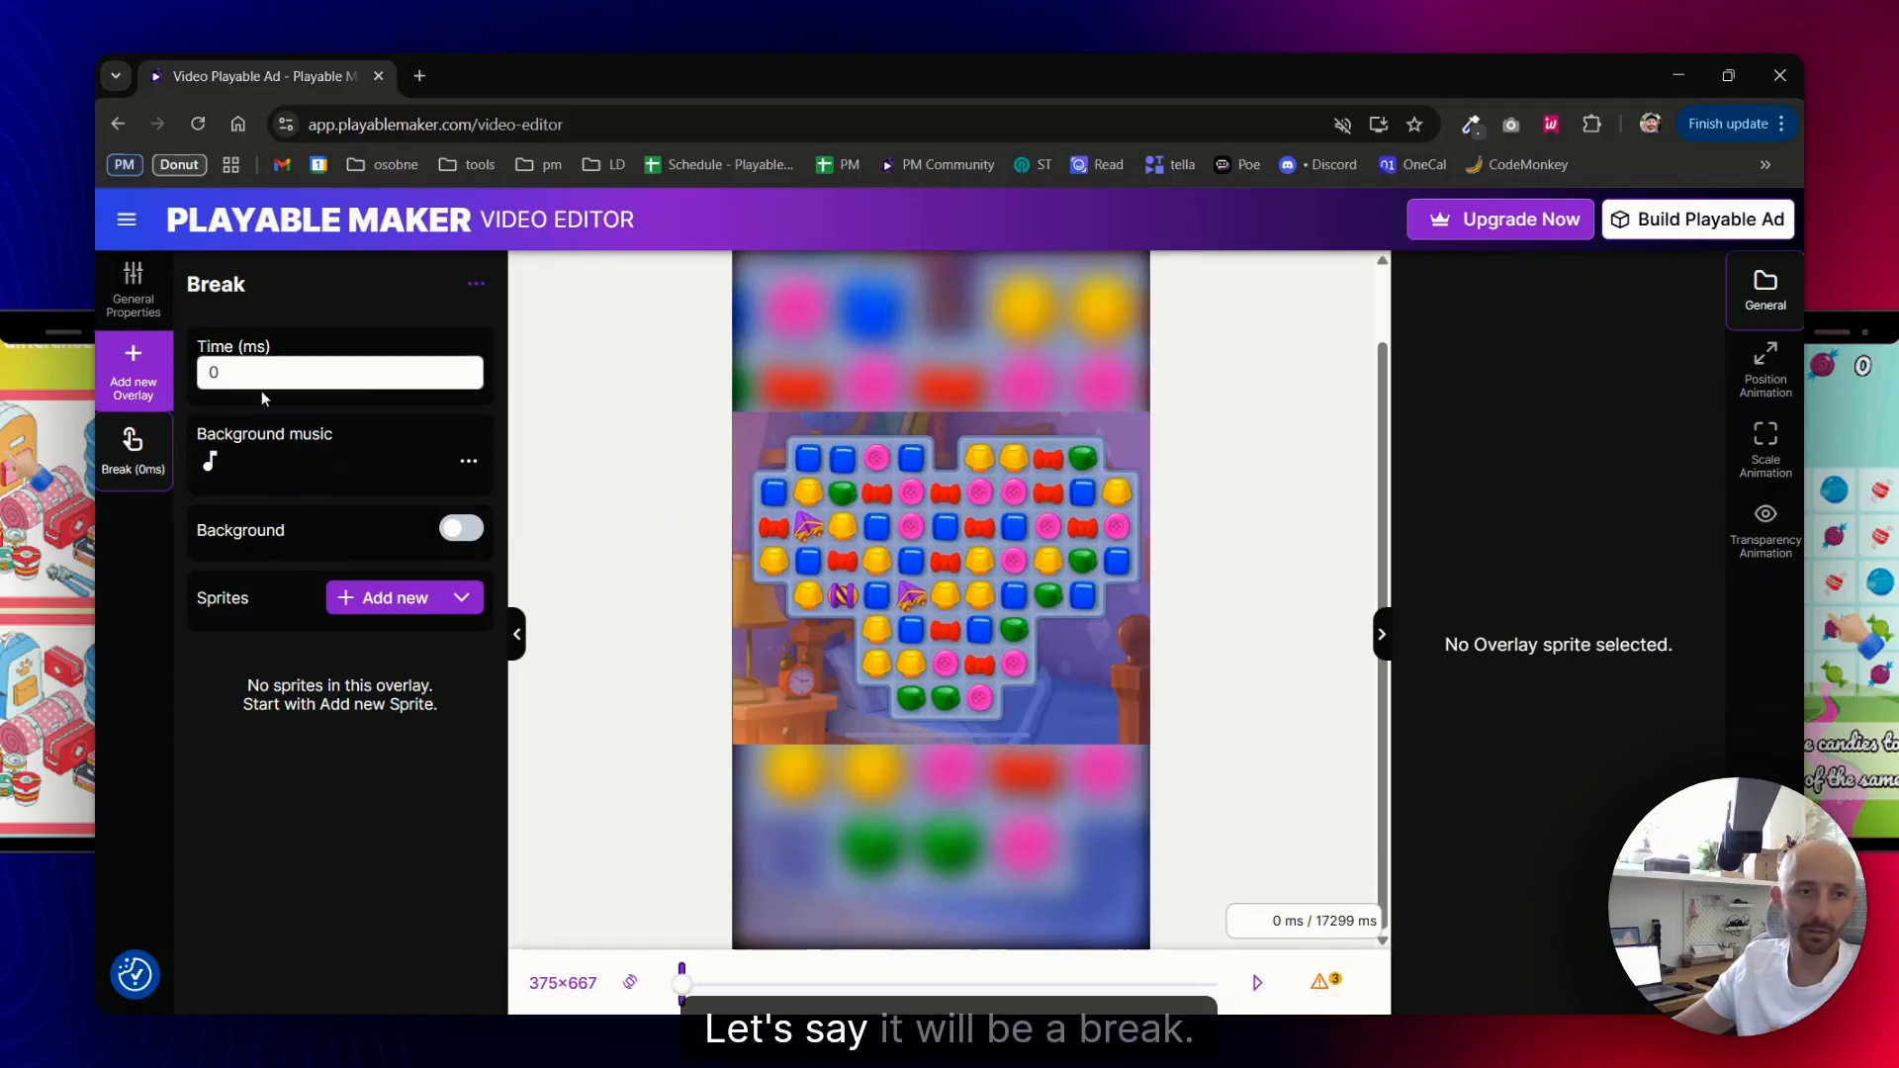
pyautogui.click(372, 618)
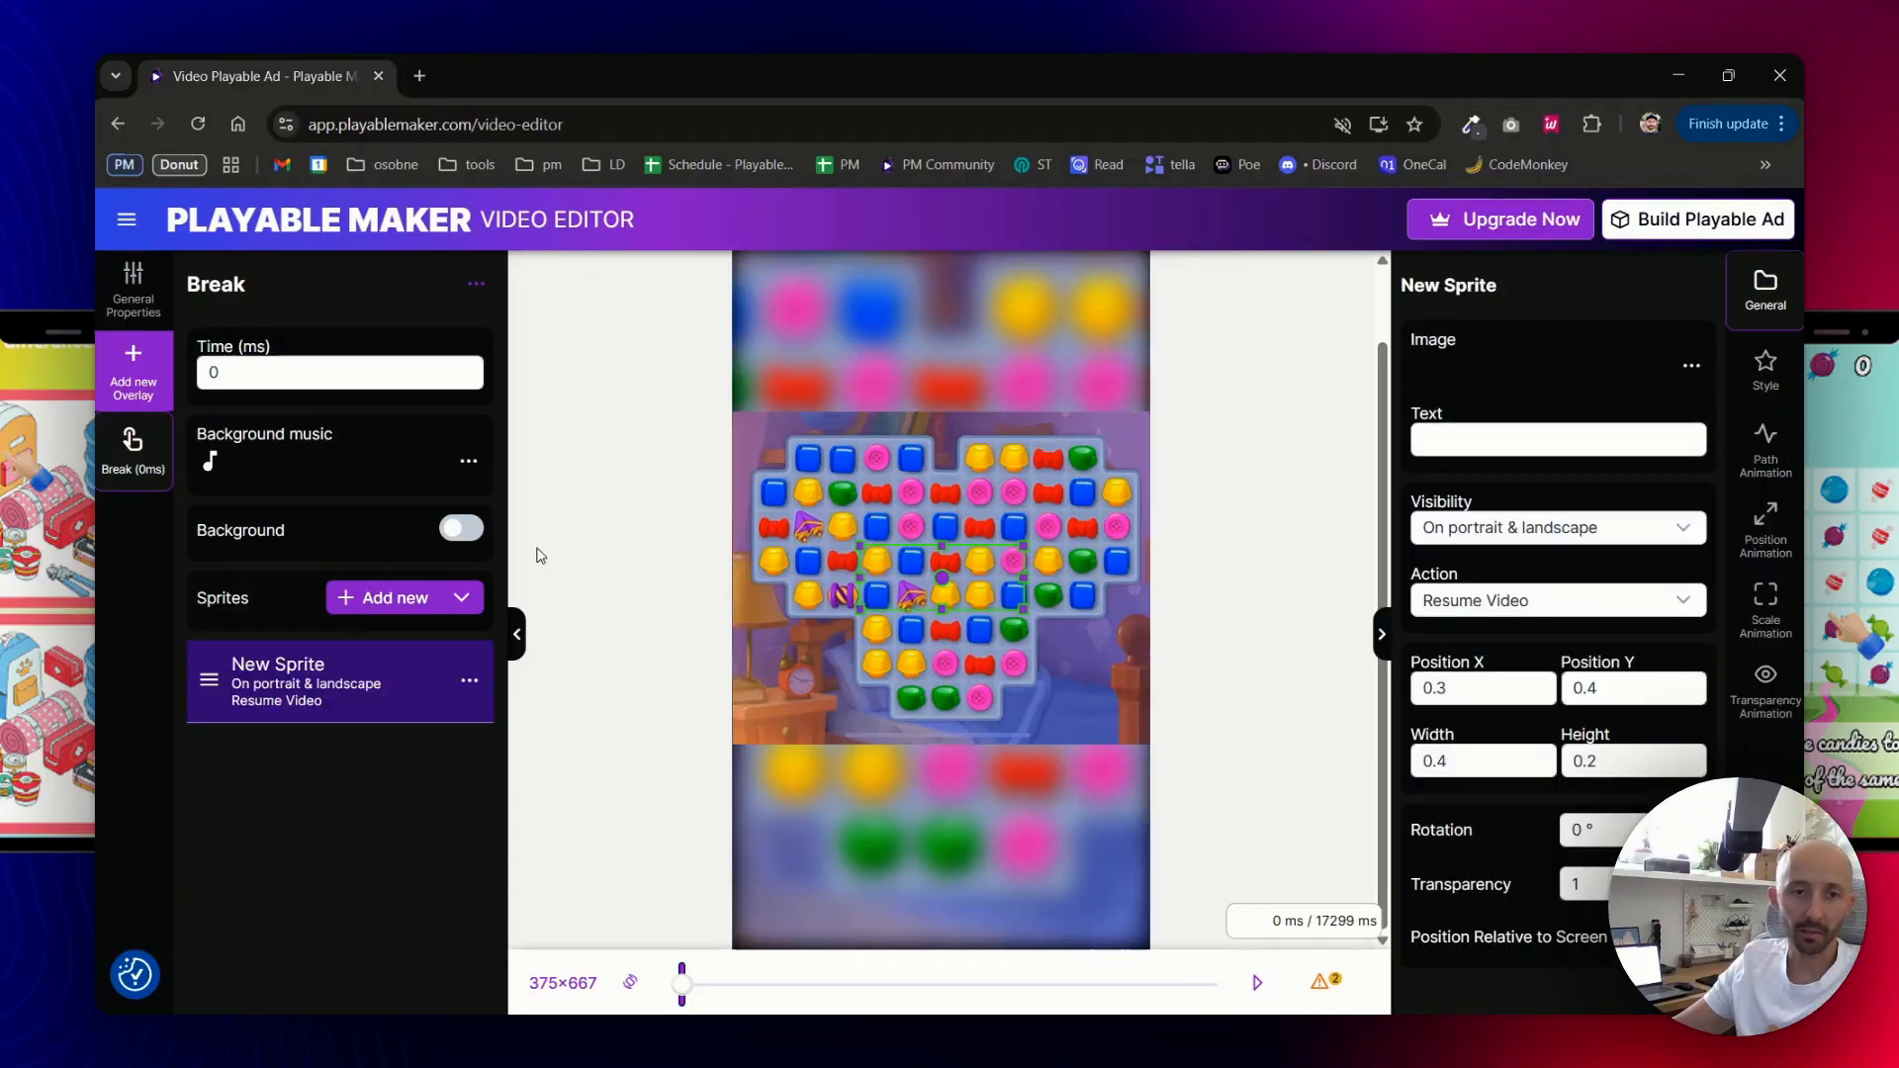
pyautogui.click(1466, 376)
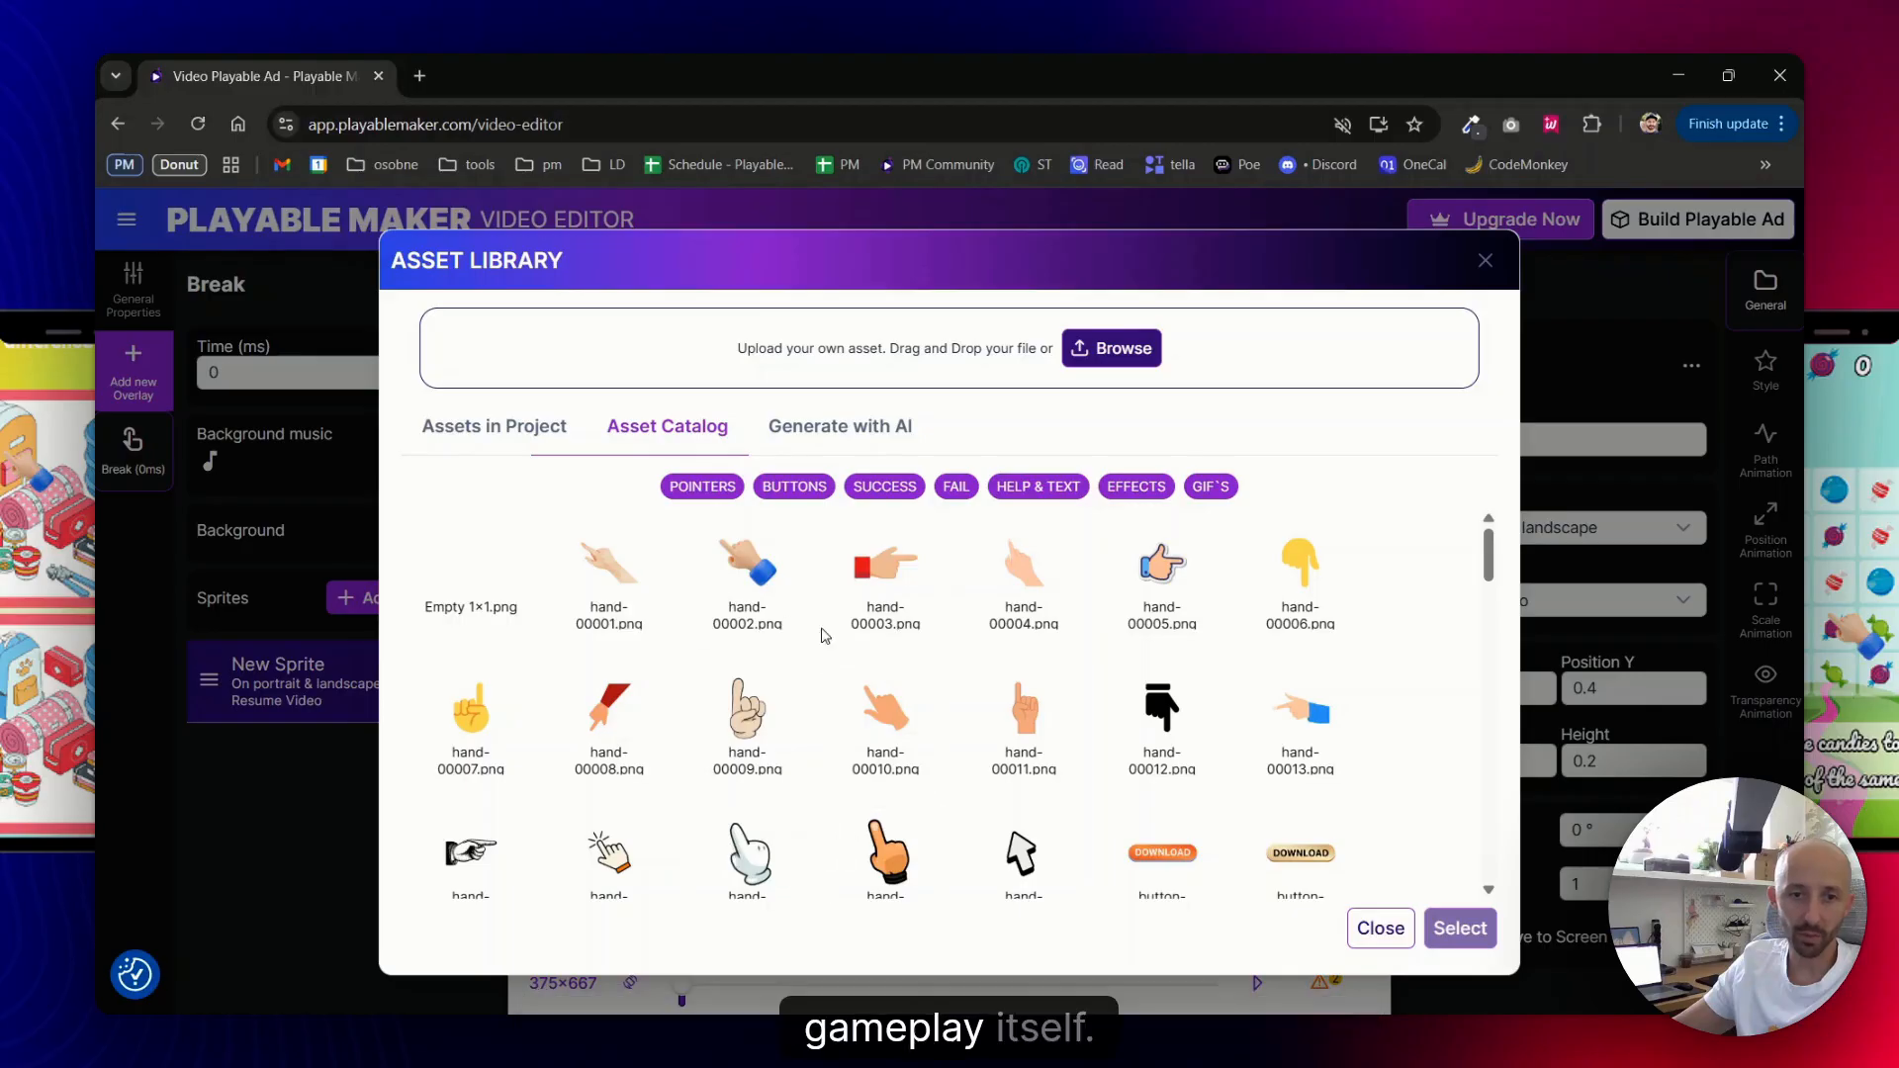
pyautogui.click(749, 853)
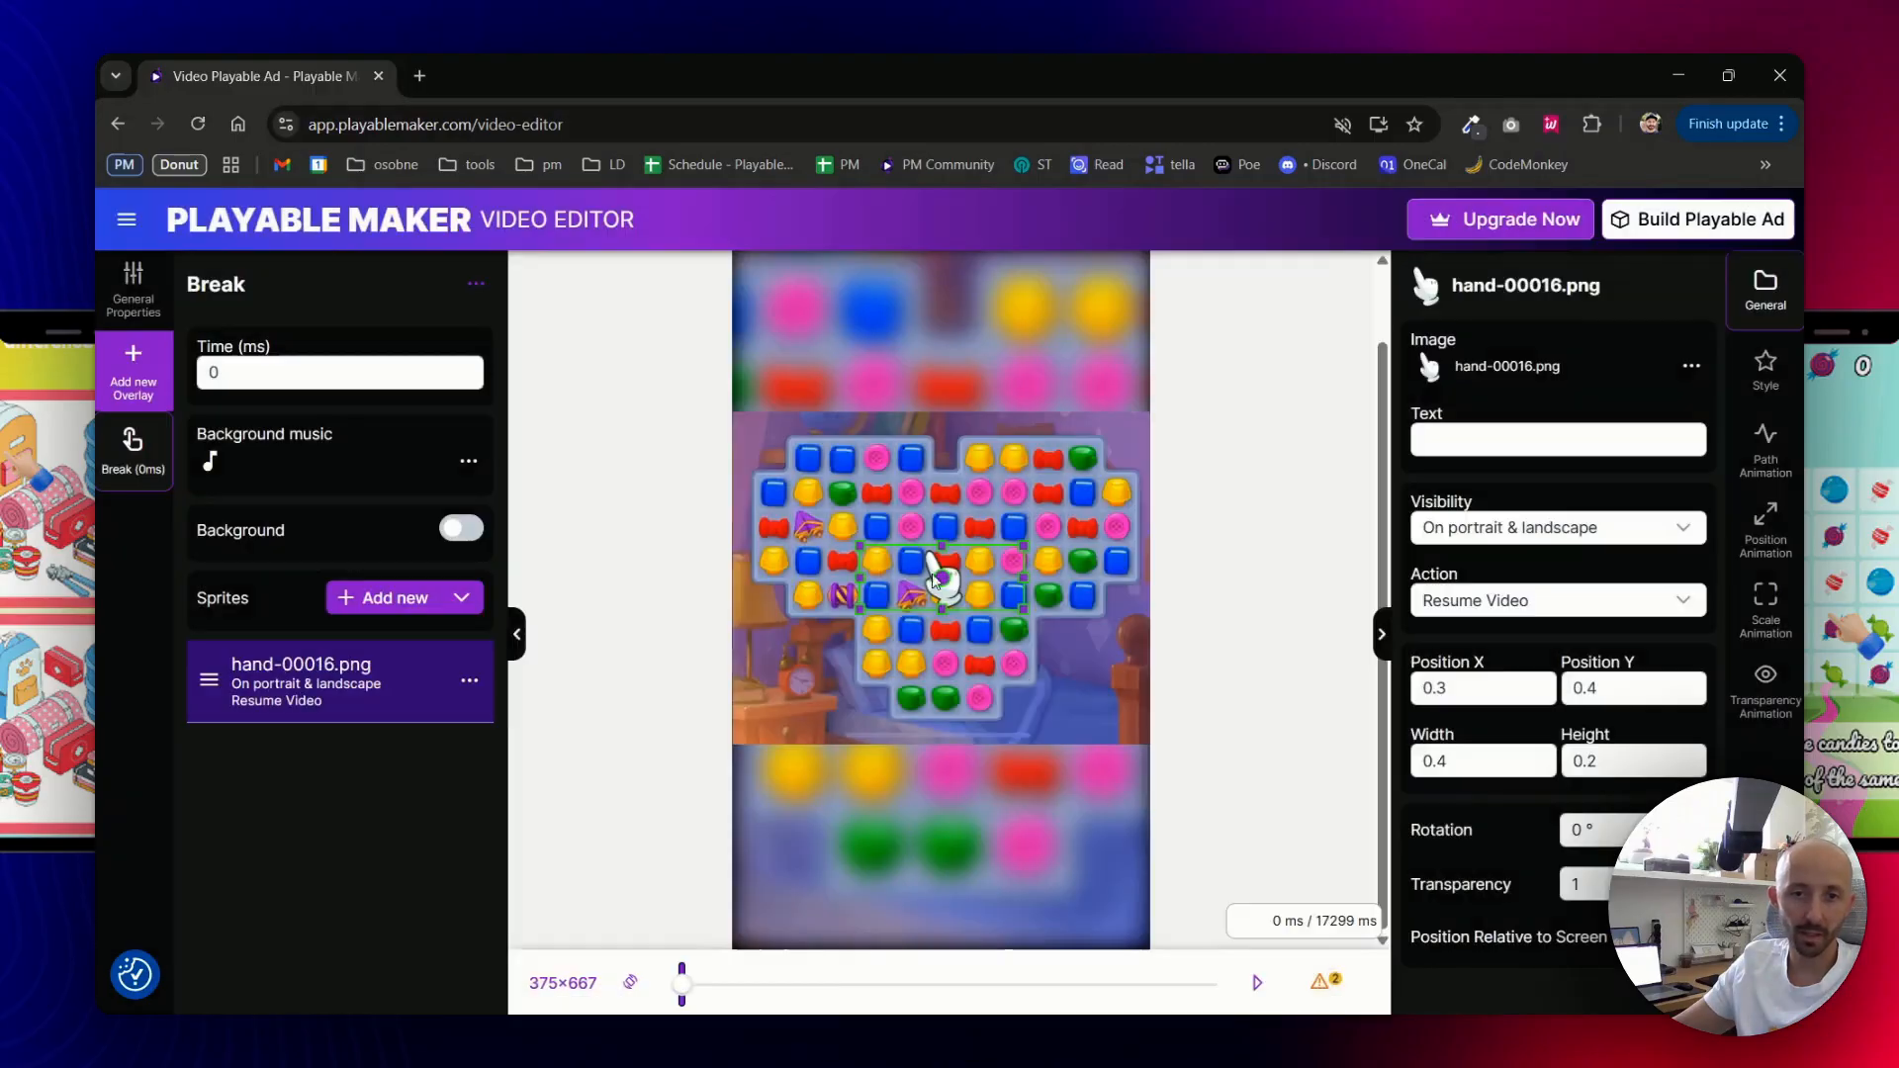
pyautogui.moveTo(944, 582); pyautogui.dragTo(867, 632)
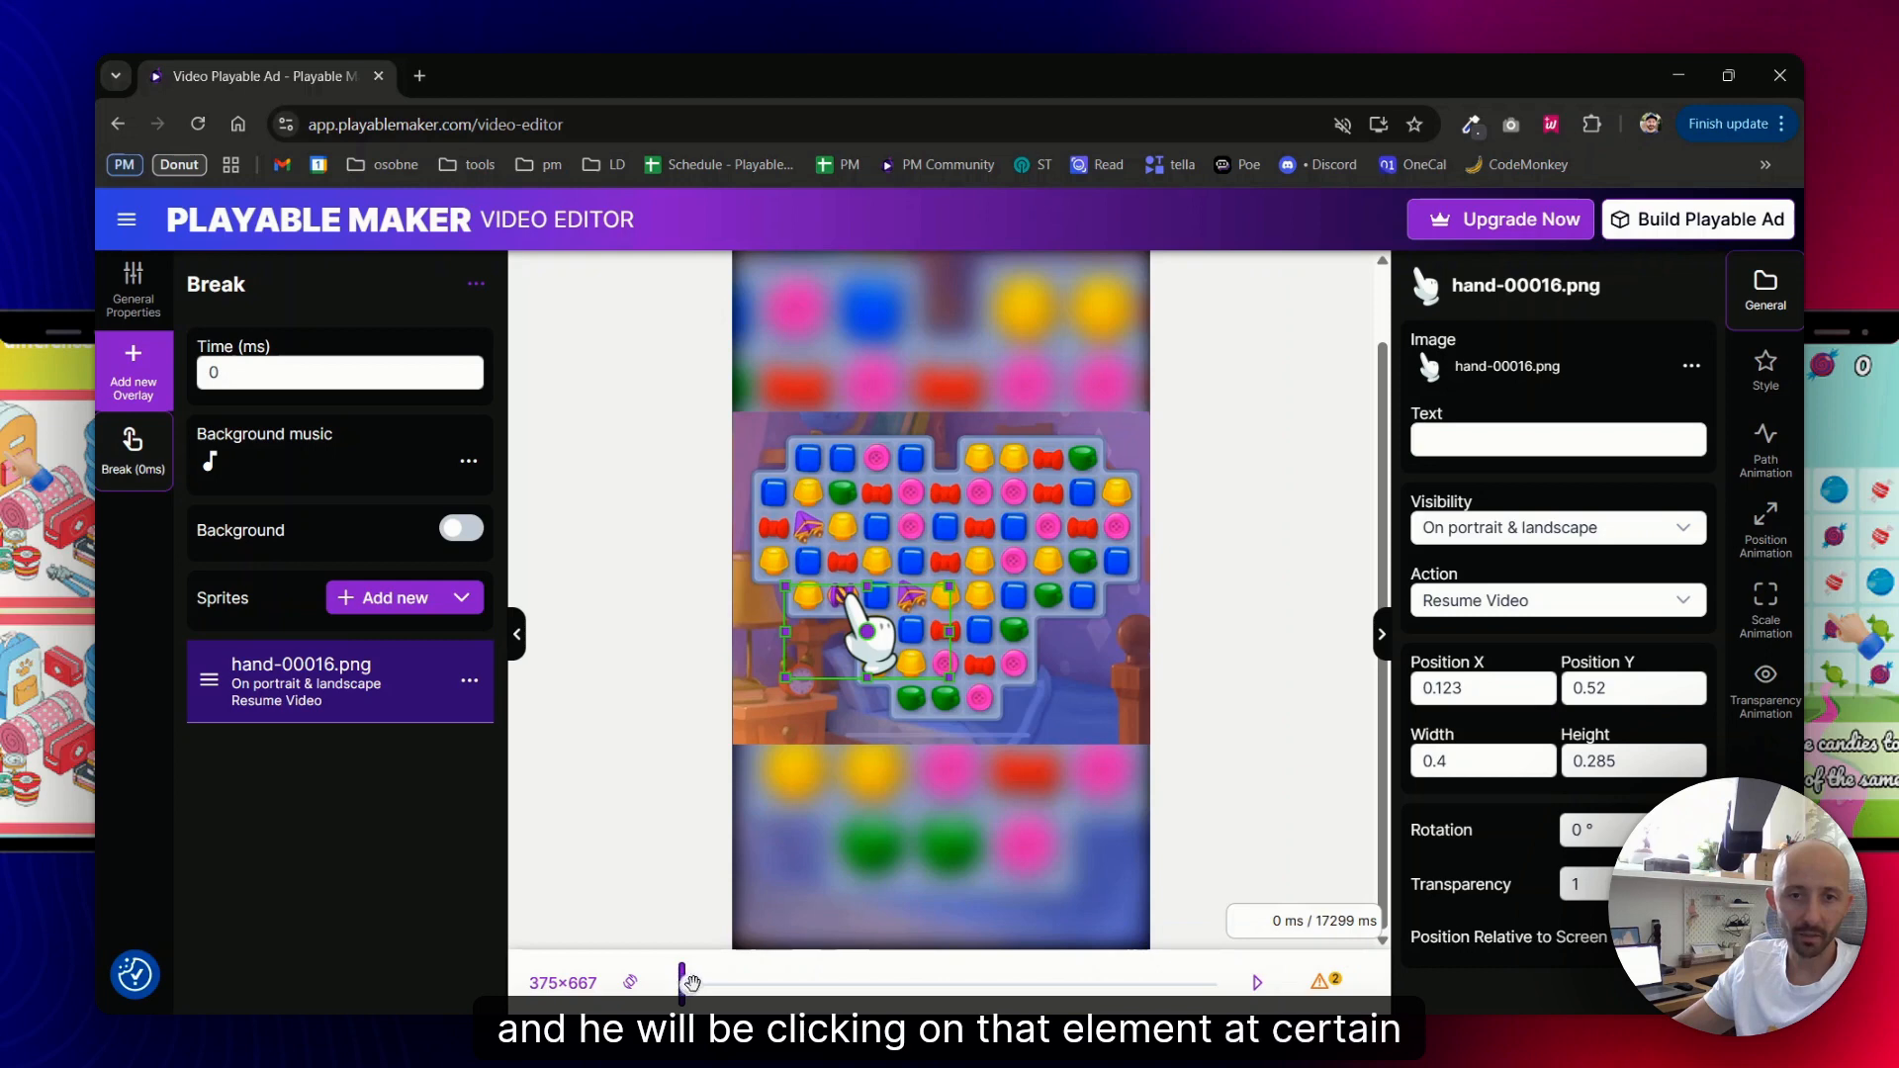
# - Find the pause moment on the timeline, set the Break overlay's time to 937 ms and preview the hand's appearance
pyautogui.click(739, 981)
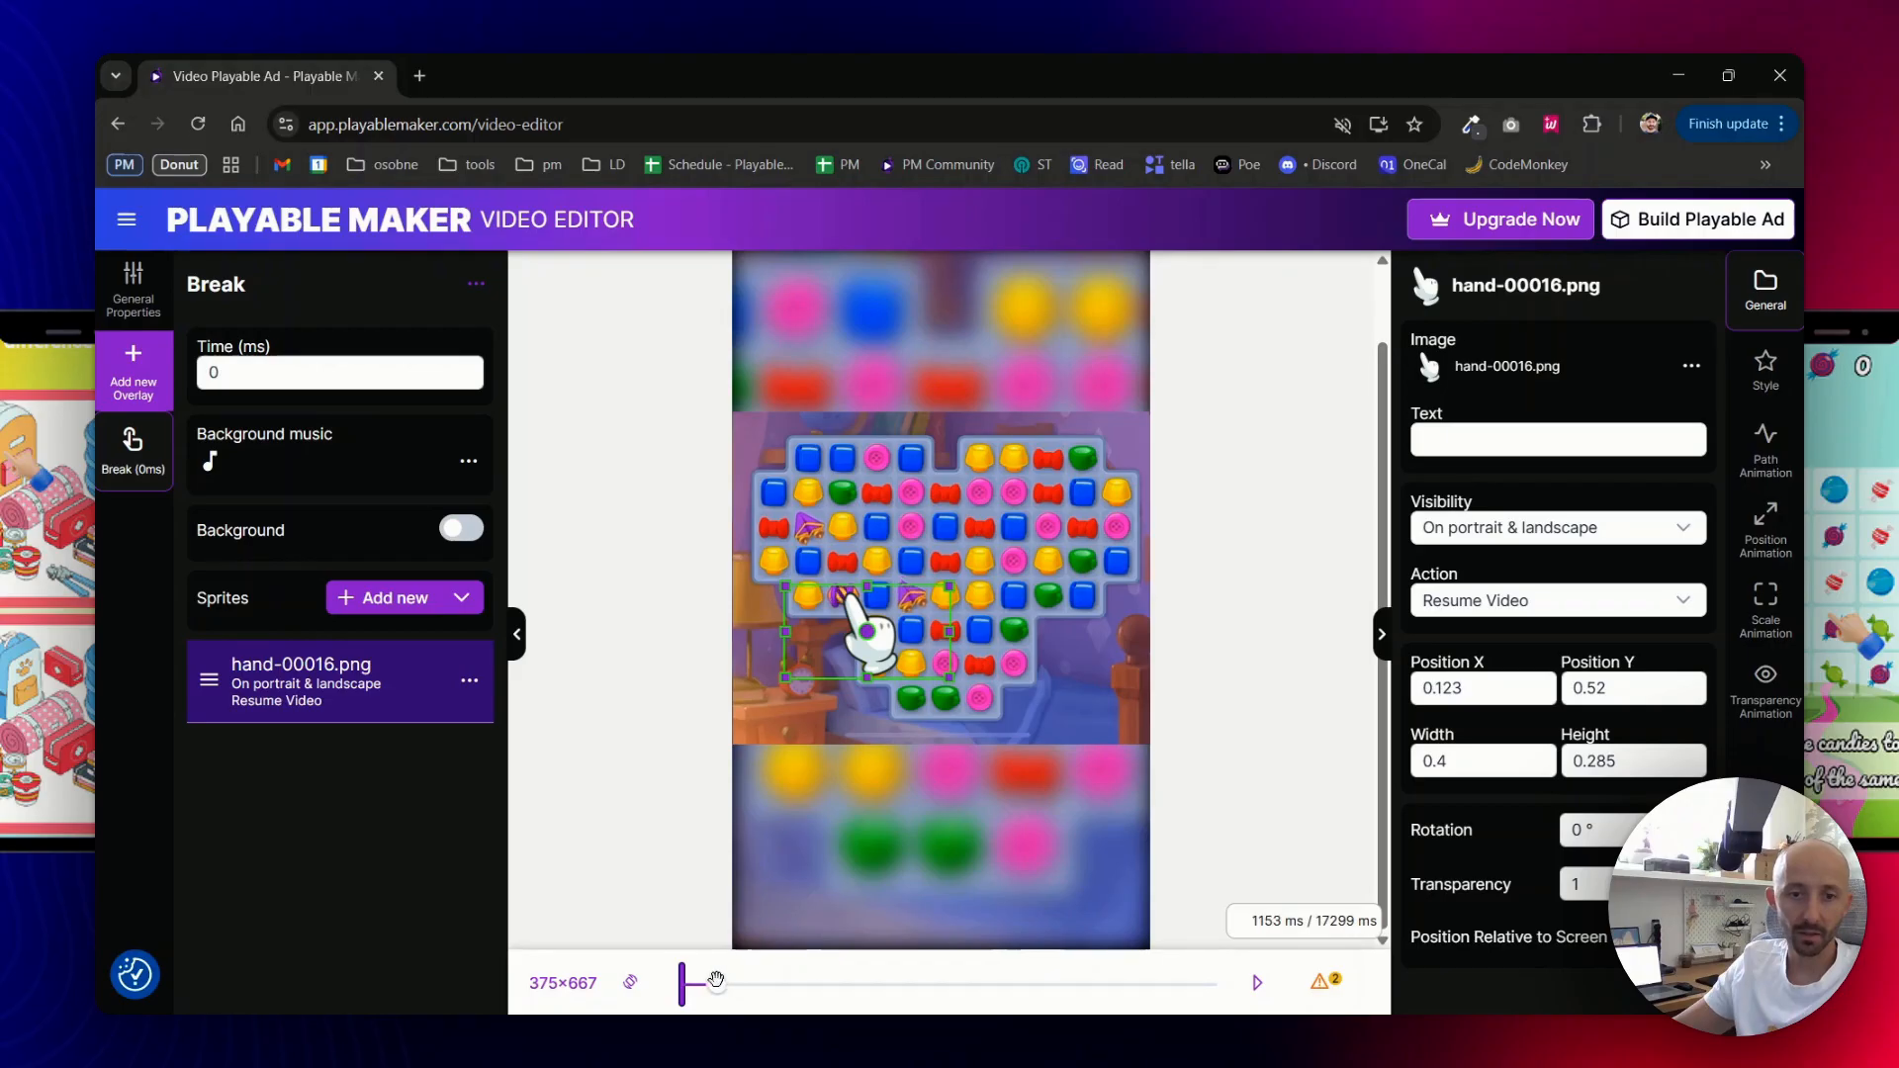
pyautogui.click(712, 980)
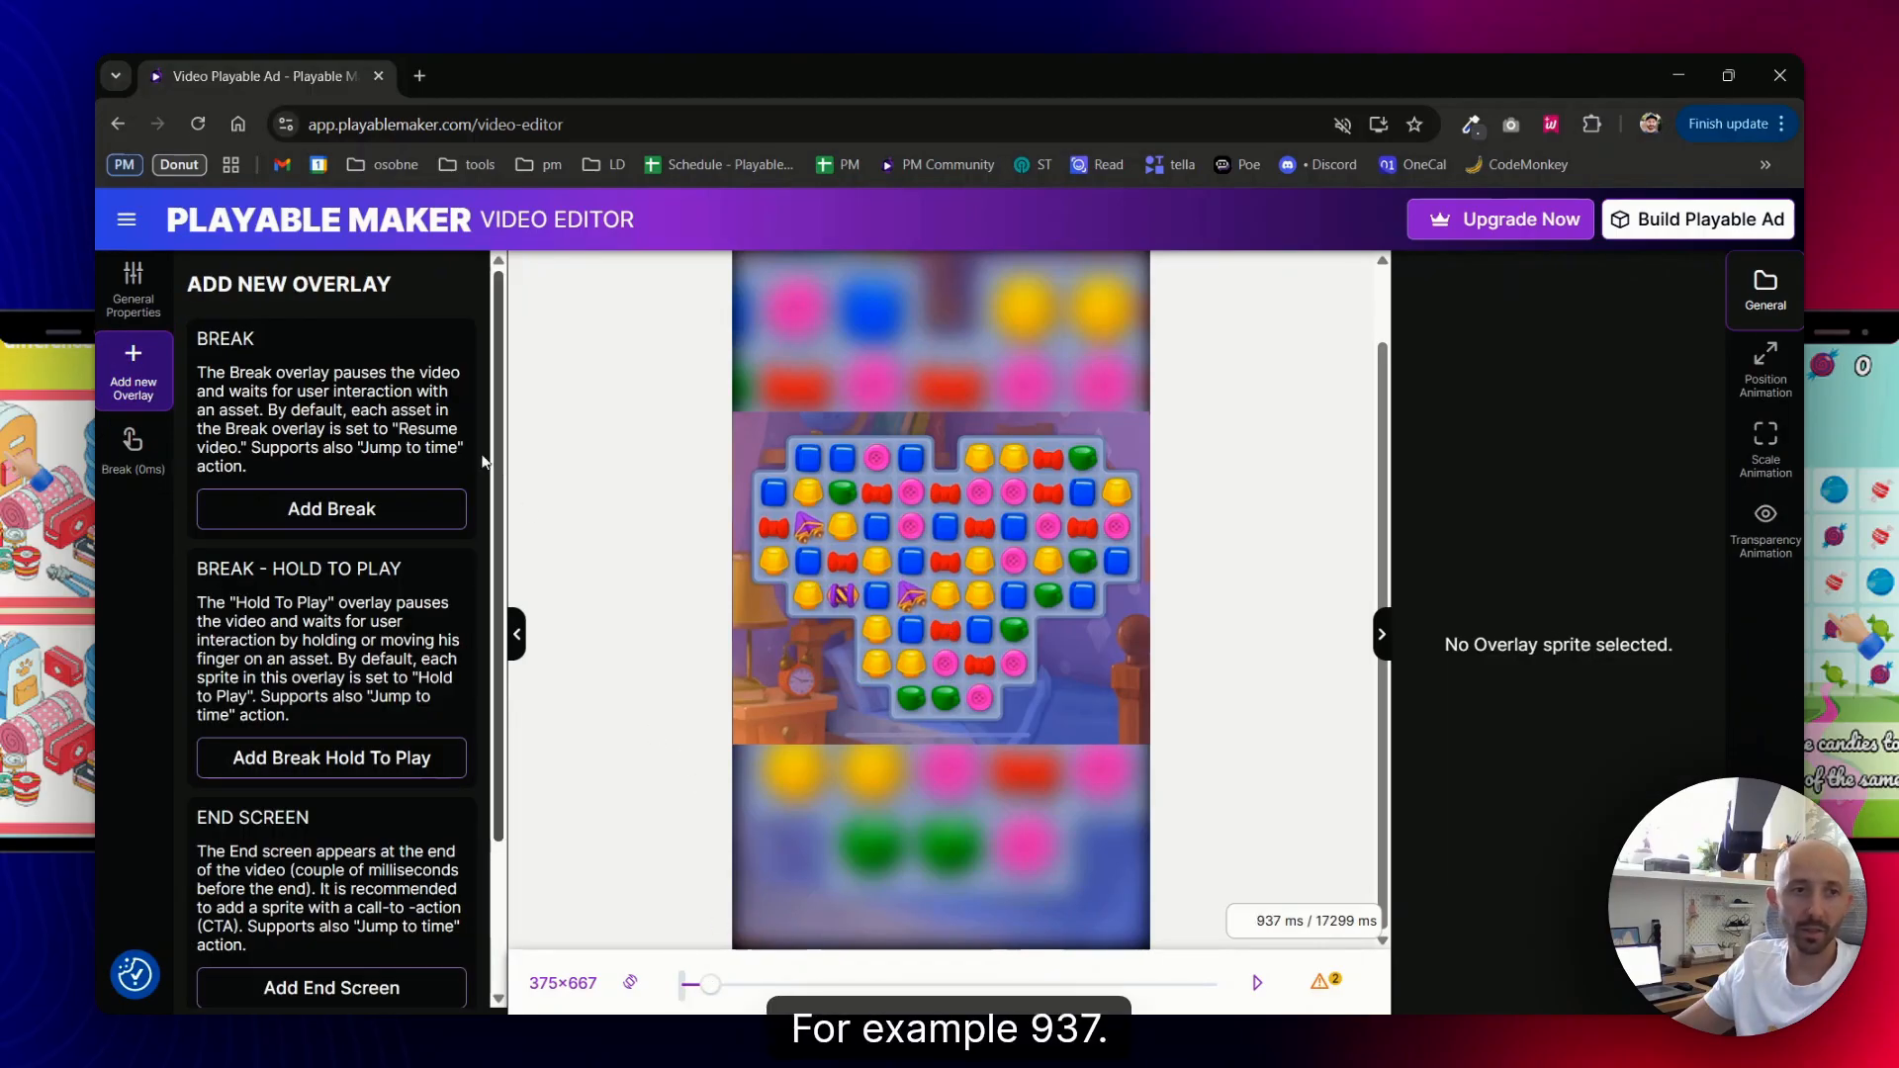
pyautogui.click(332, 508)
pyautogui.doubleClick(210, 372)
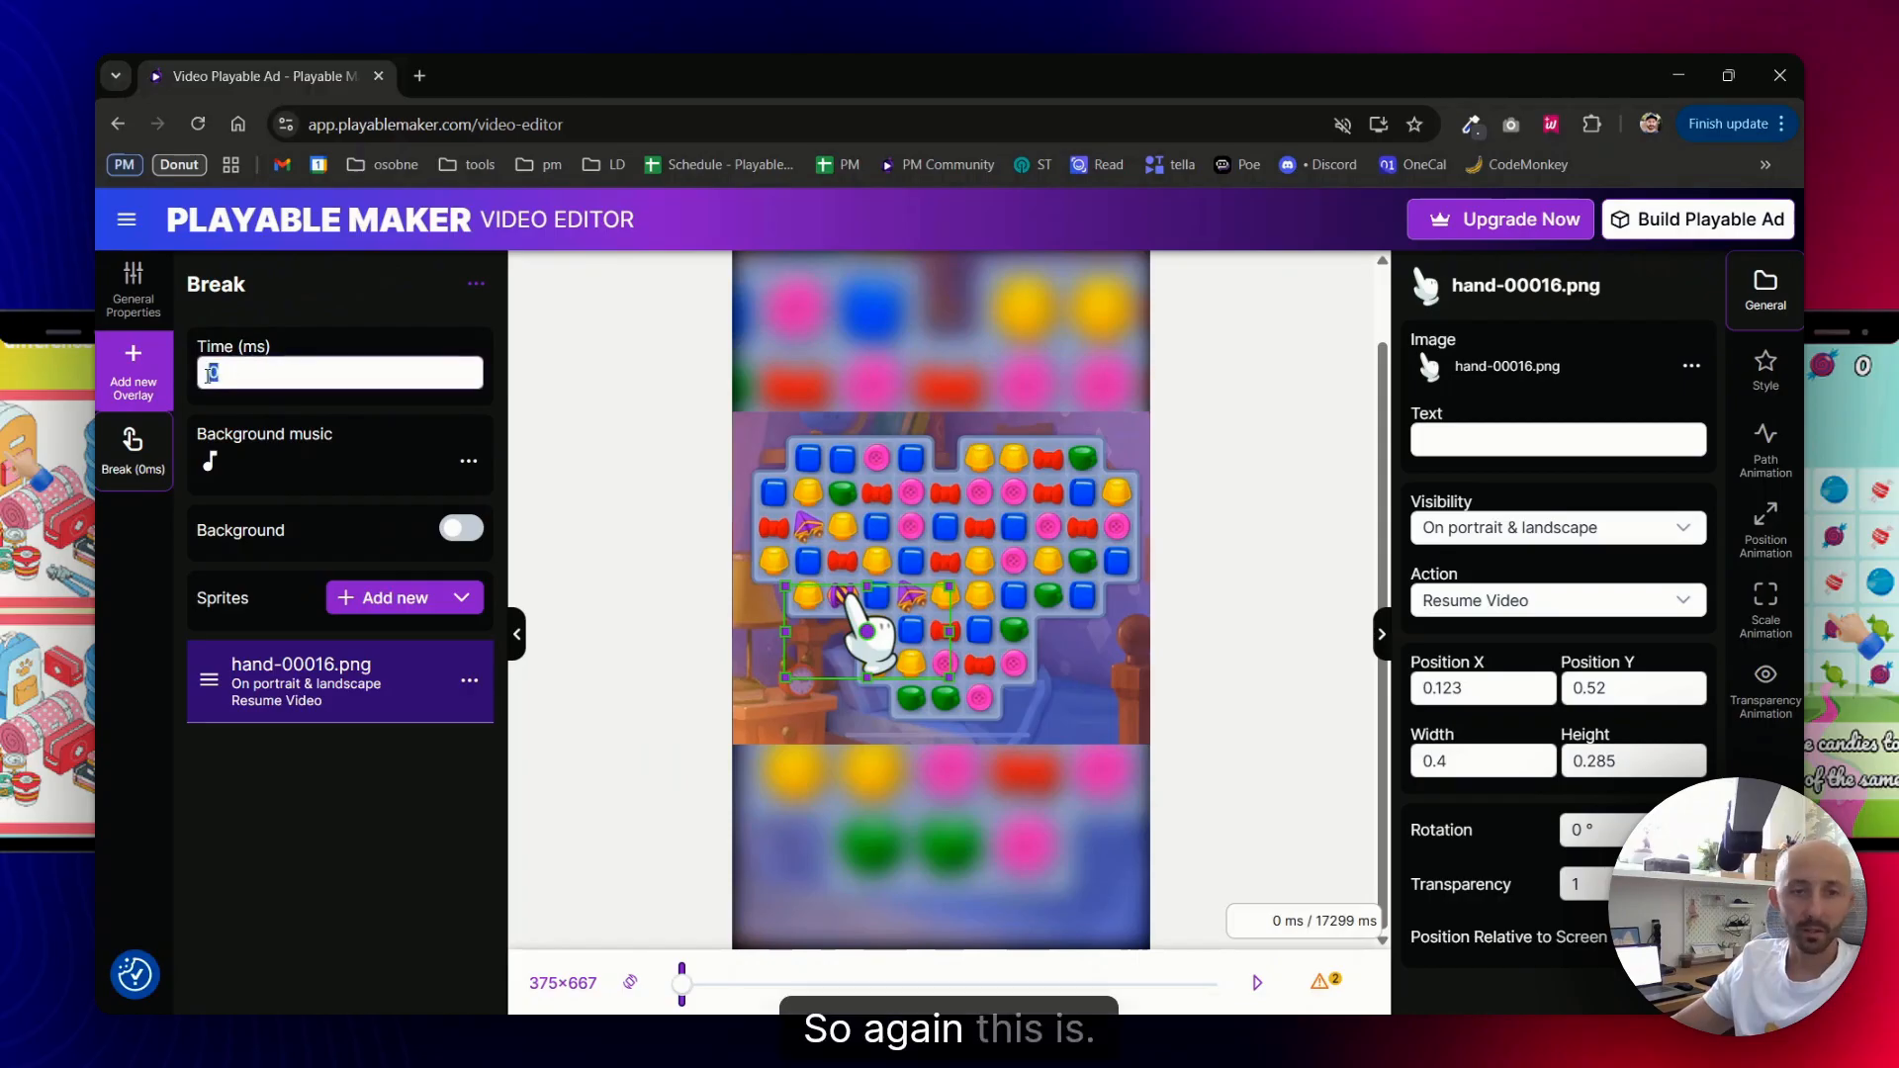
pyautogui.write('937')
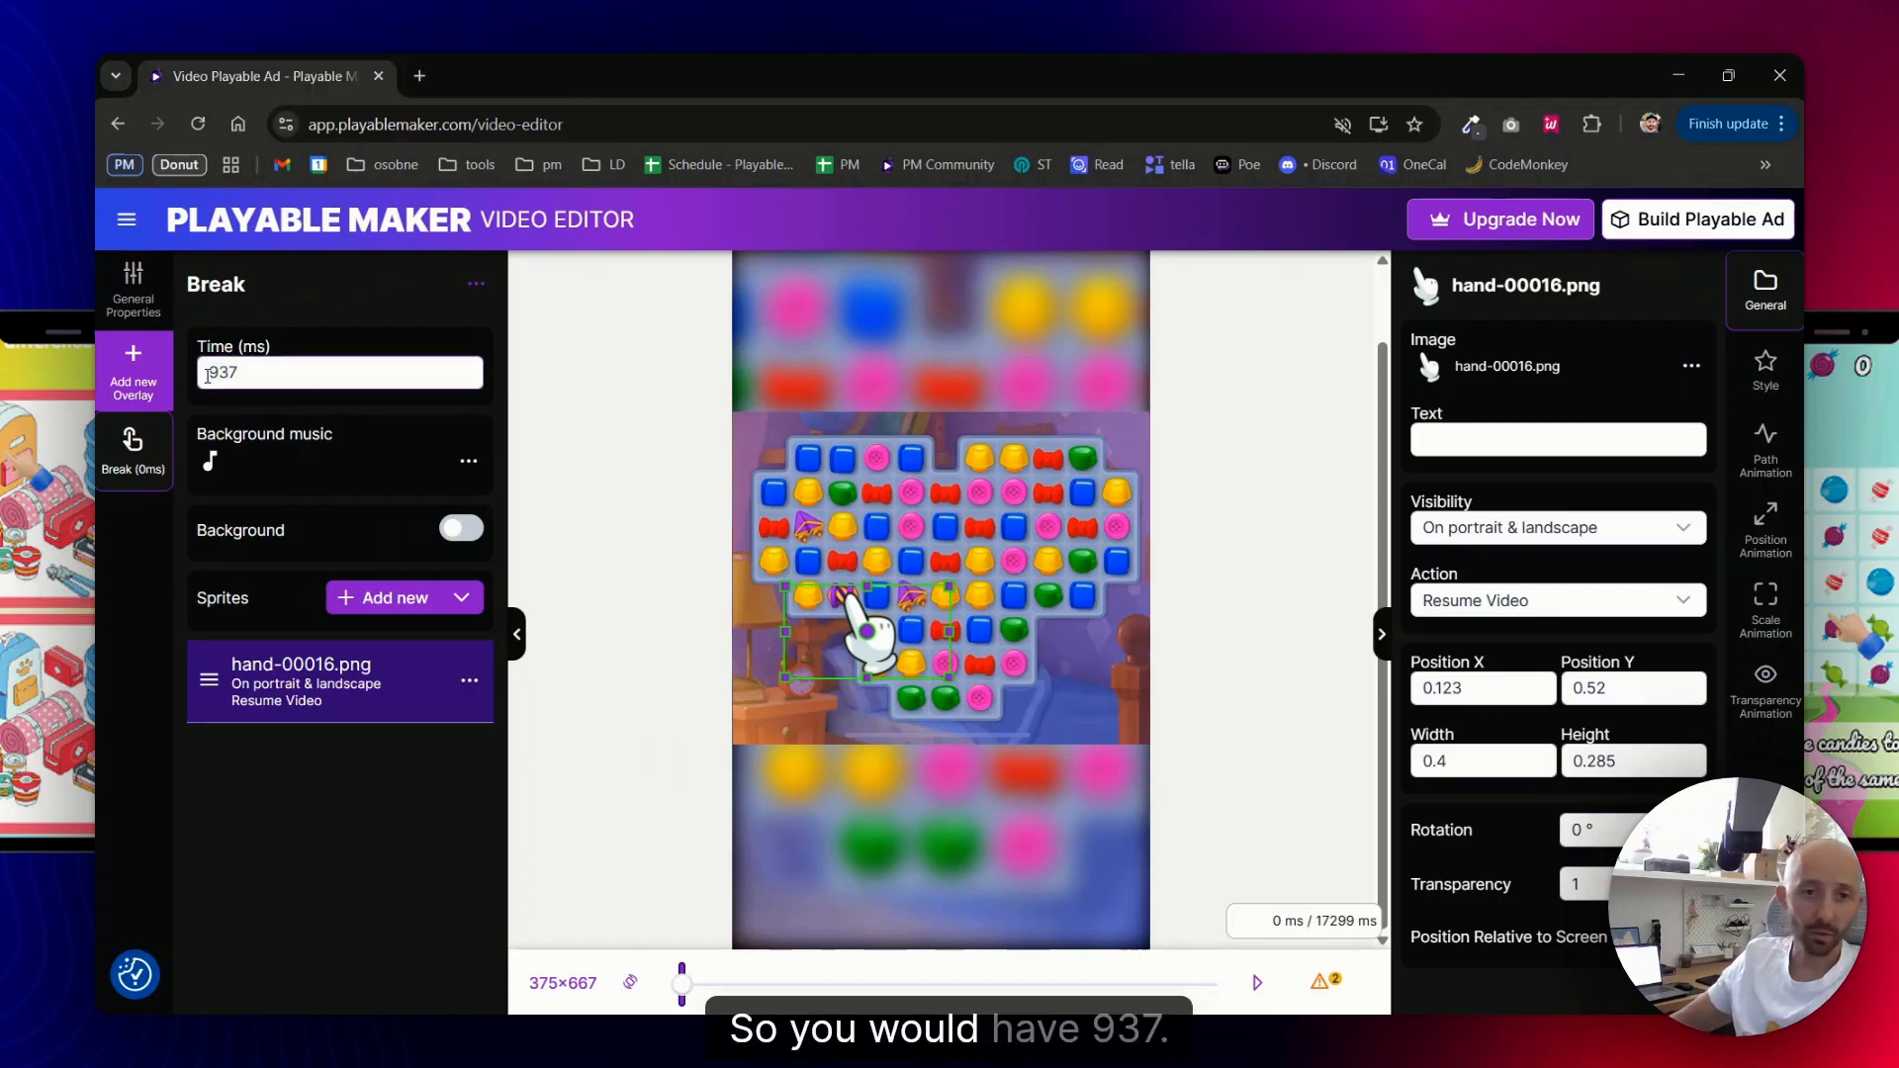
pyautogui.press('Return')
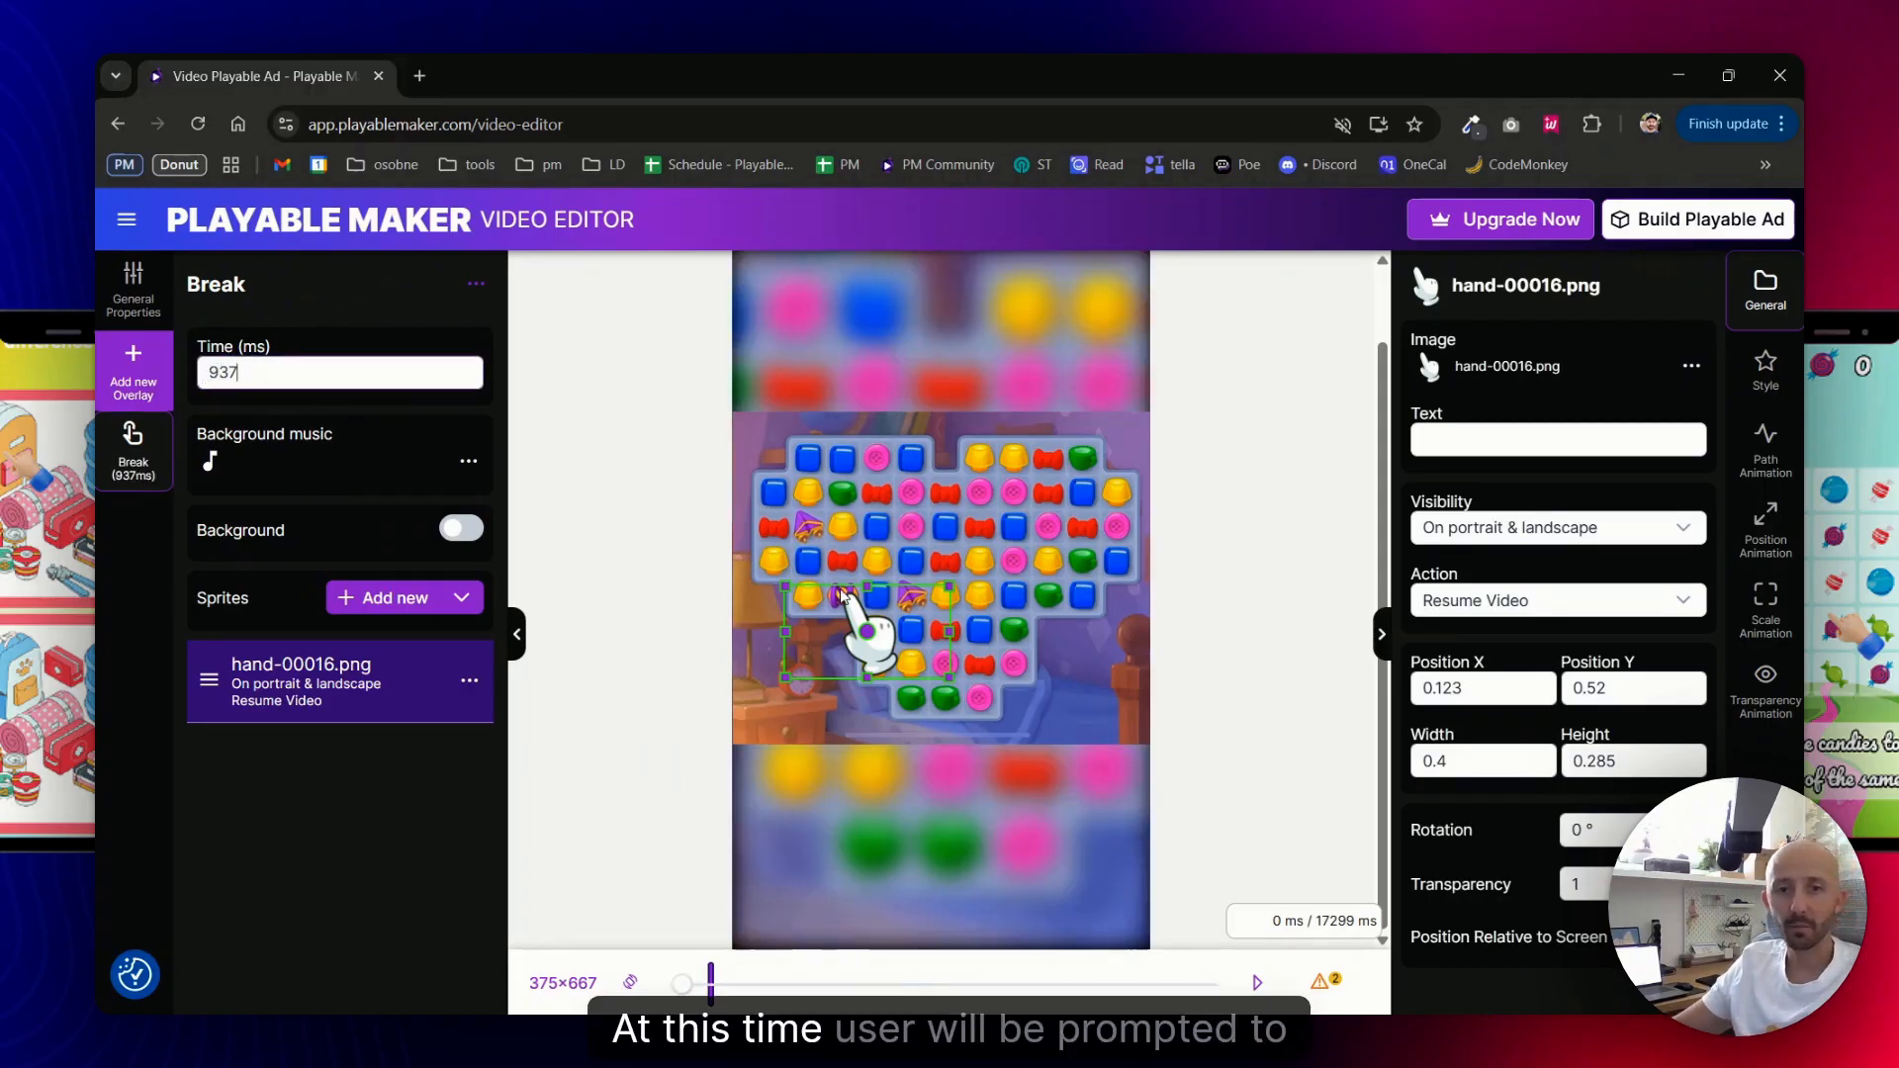
pyautogui.click(1259, 979)
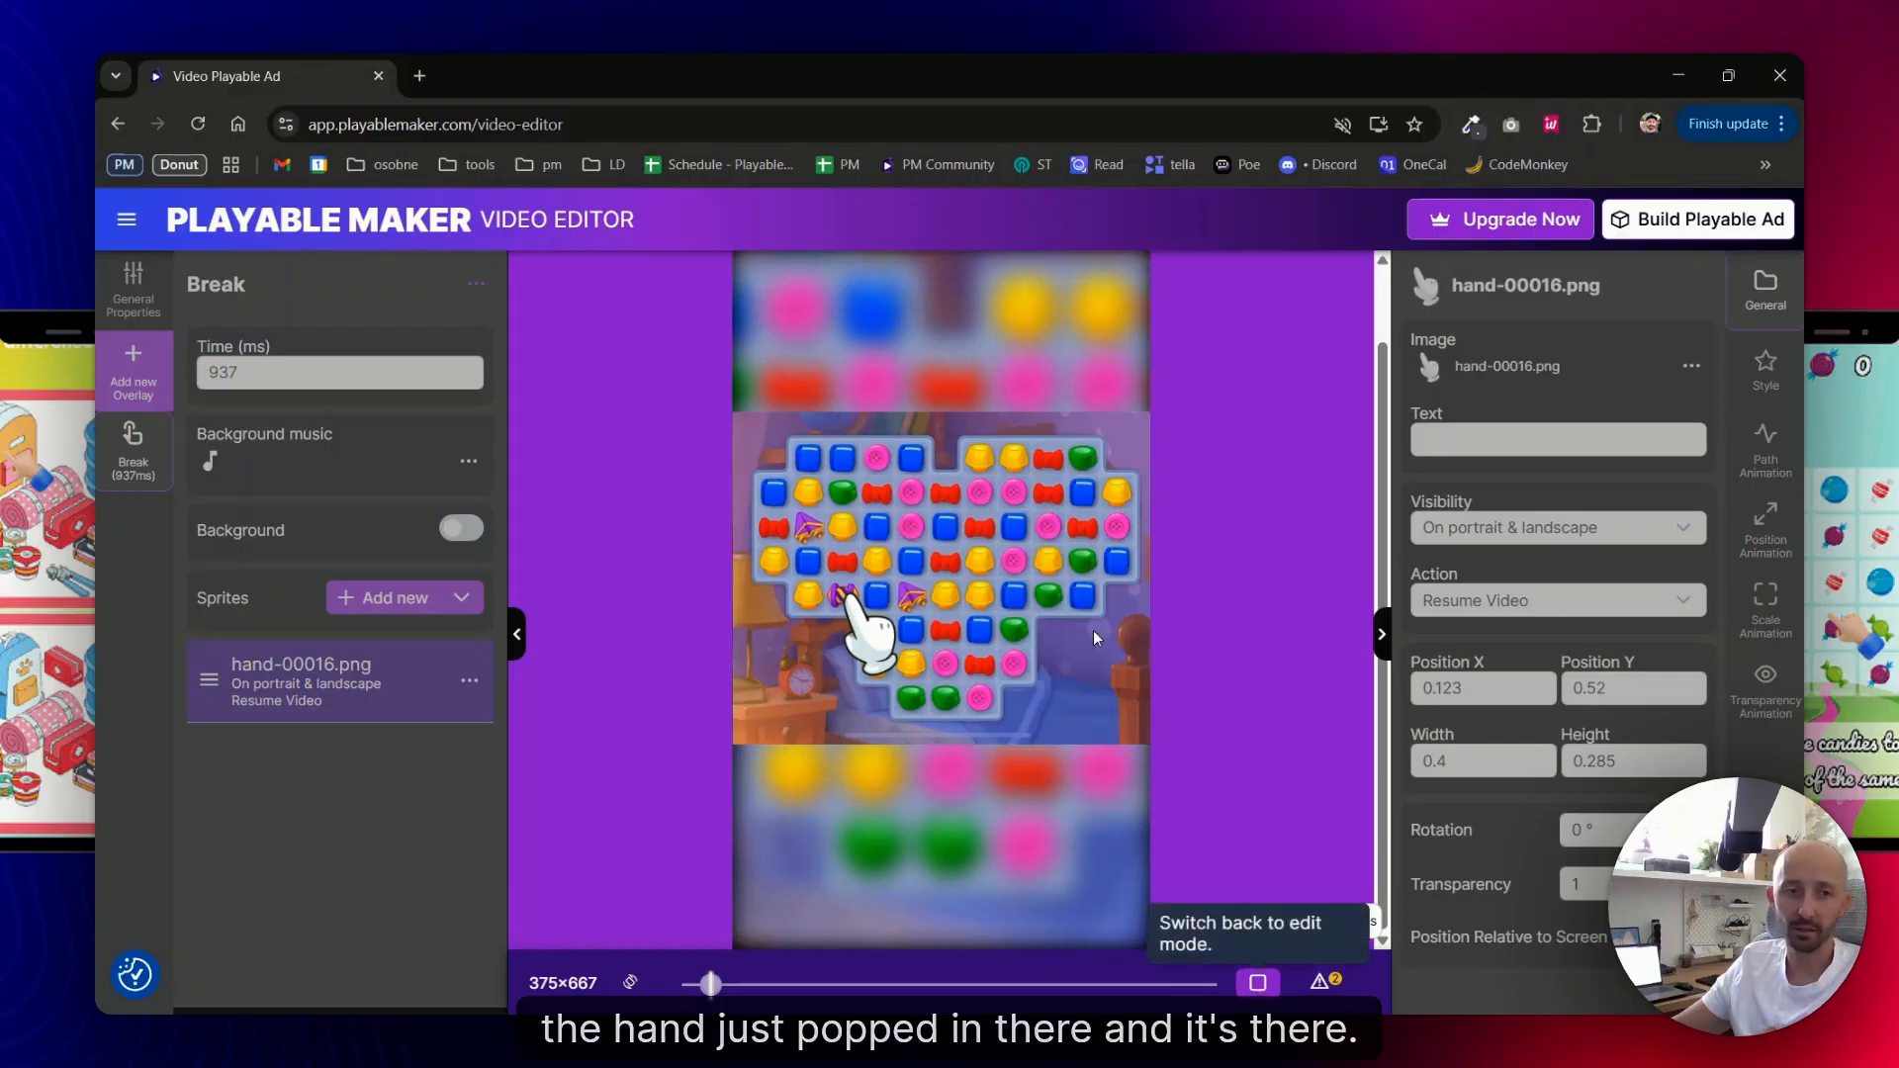
pyautogui.click(1258, 982)
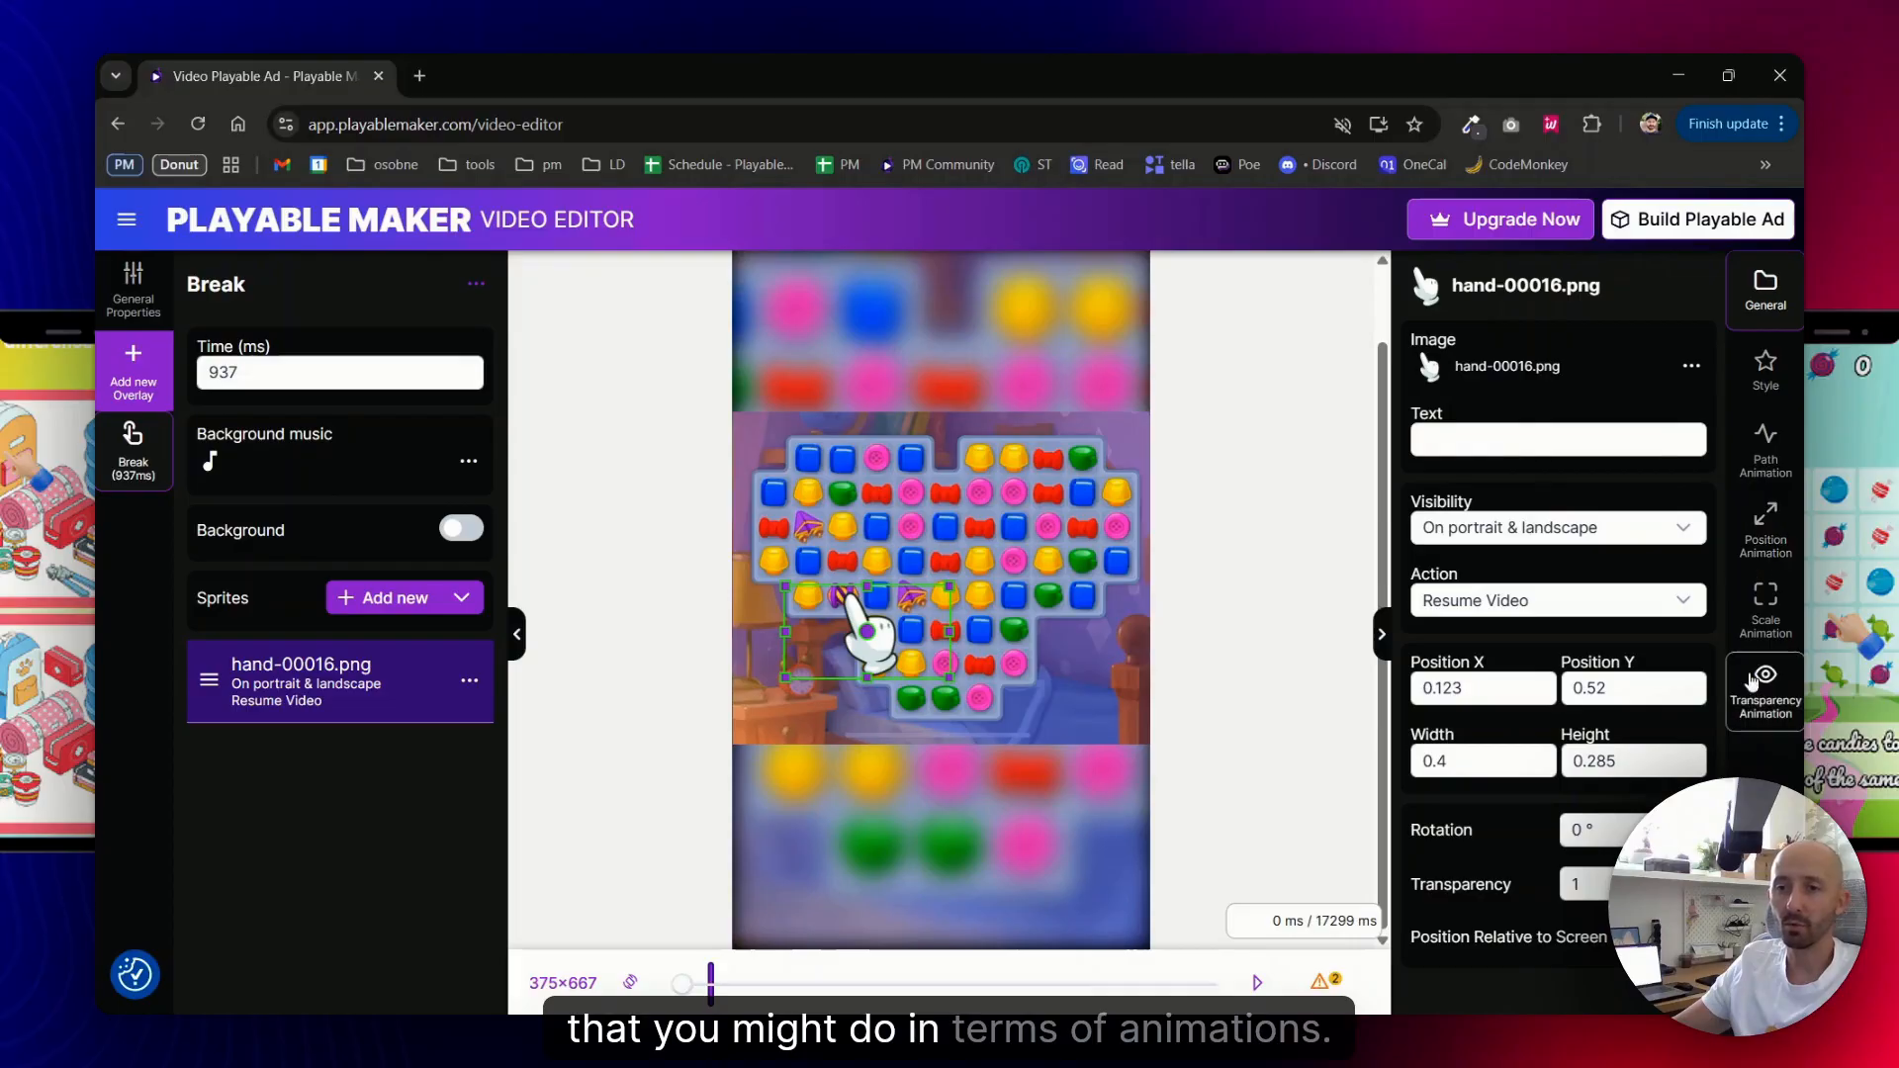
# - Enable a scale animation on the hand sprite with a scale factor of 1.5 for width and height
pyautogui.click(1764, 623)
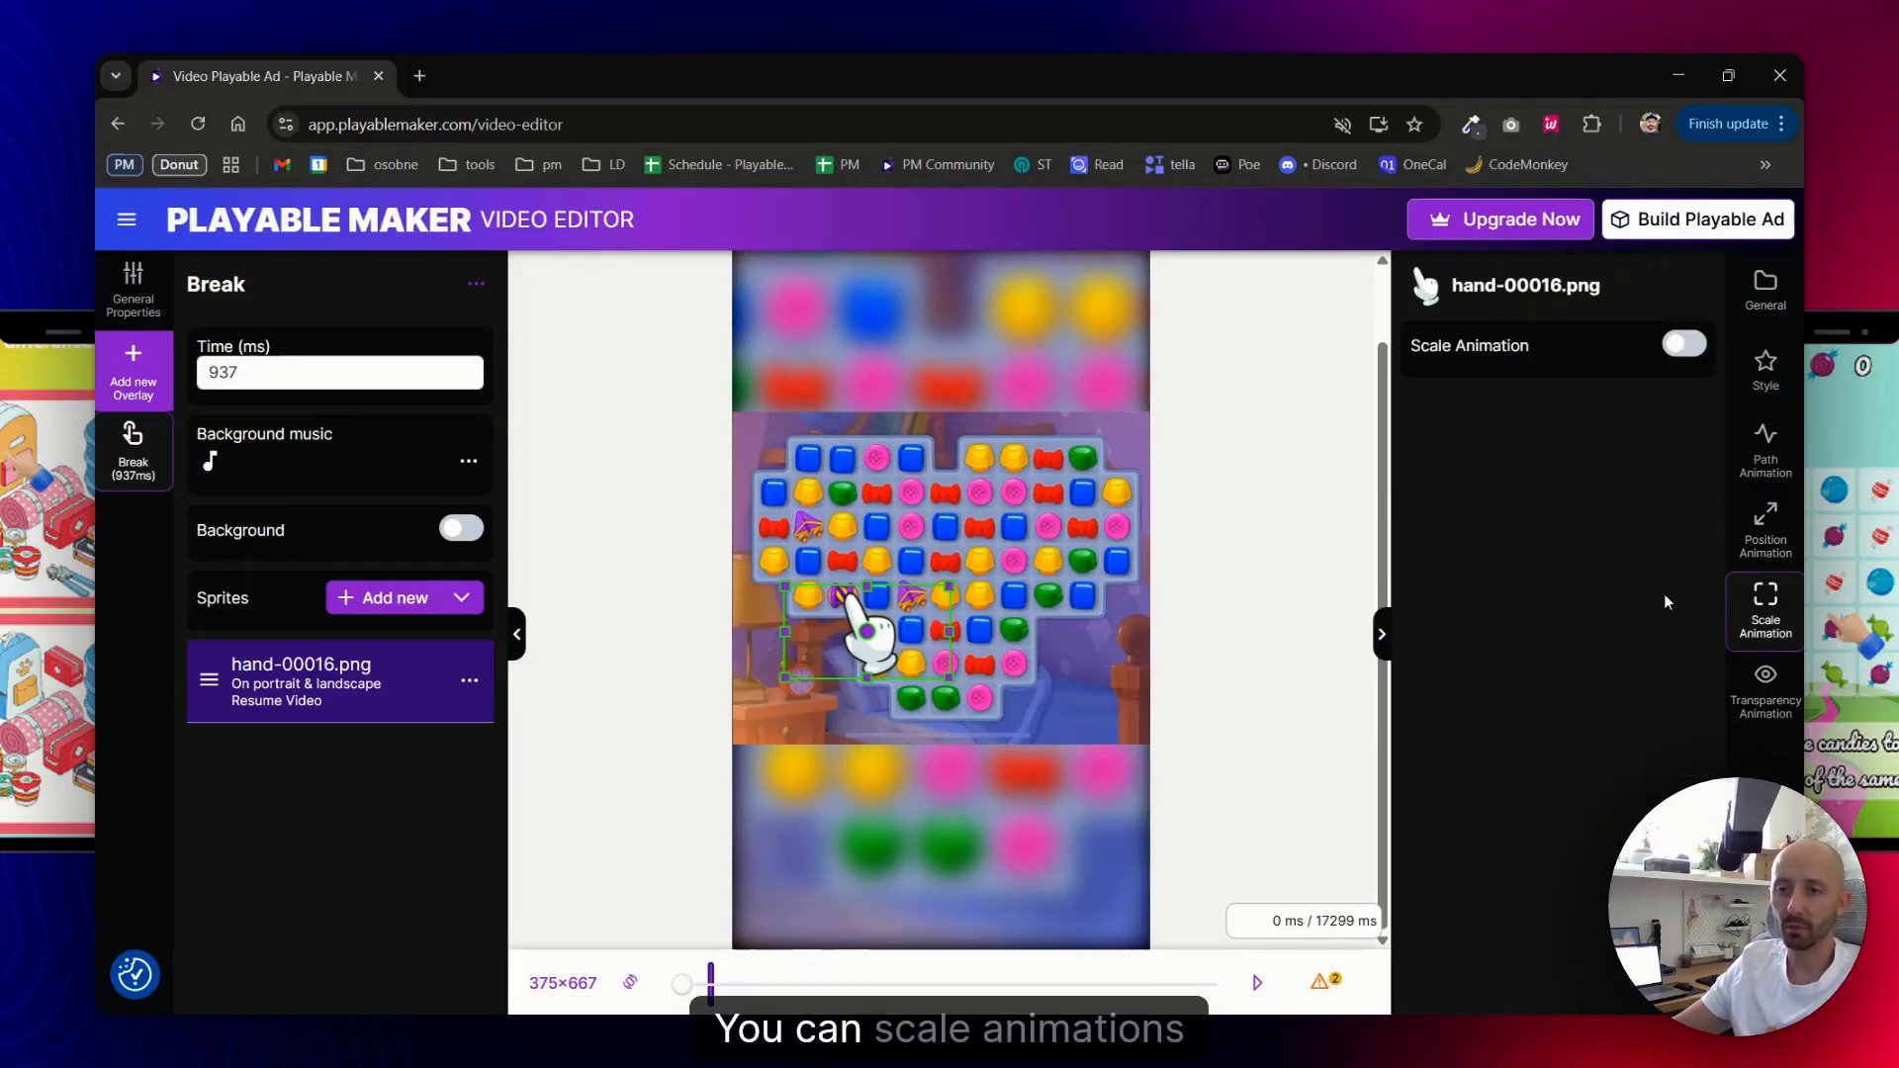
pyautogui.click(1685, 344)
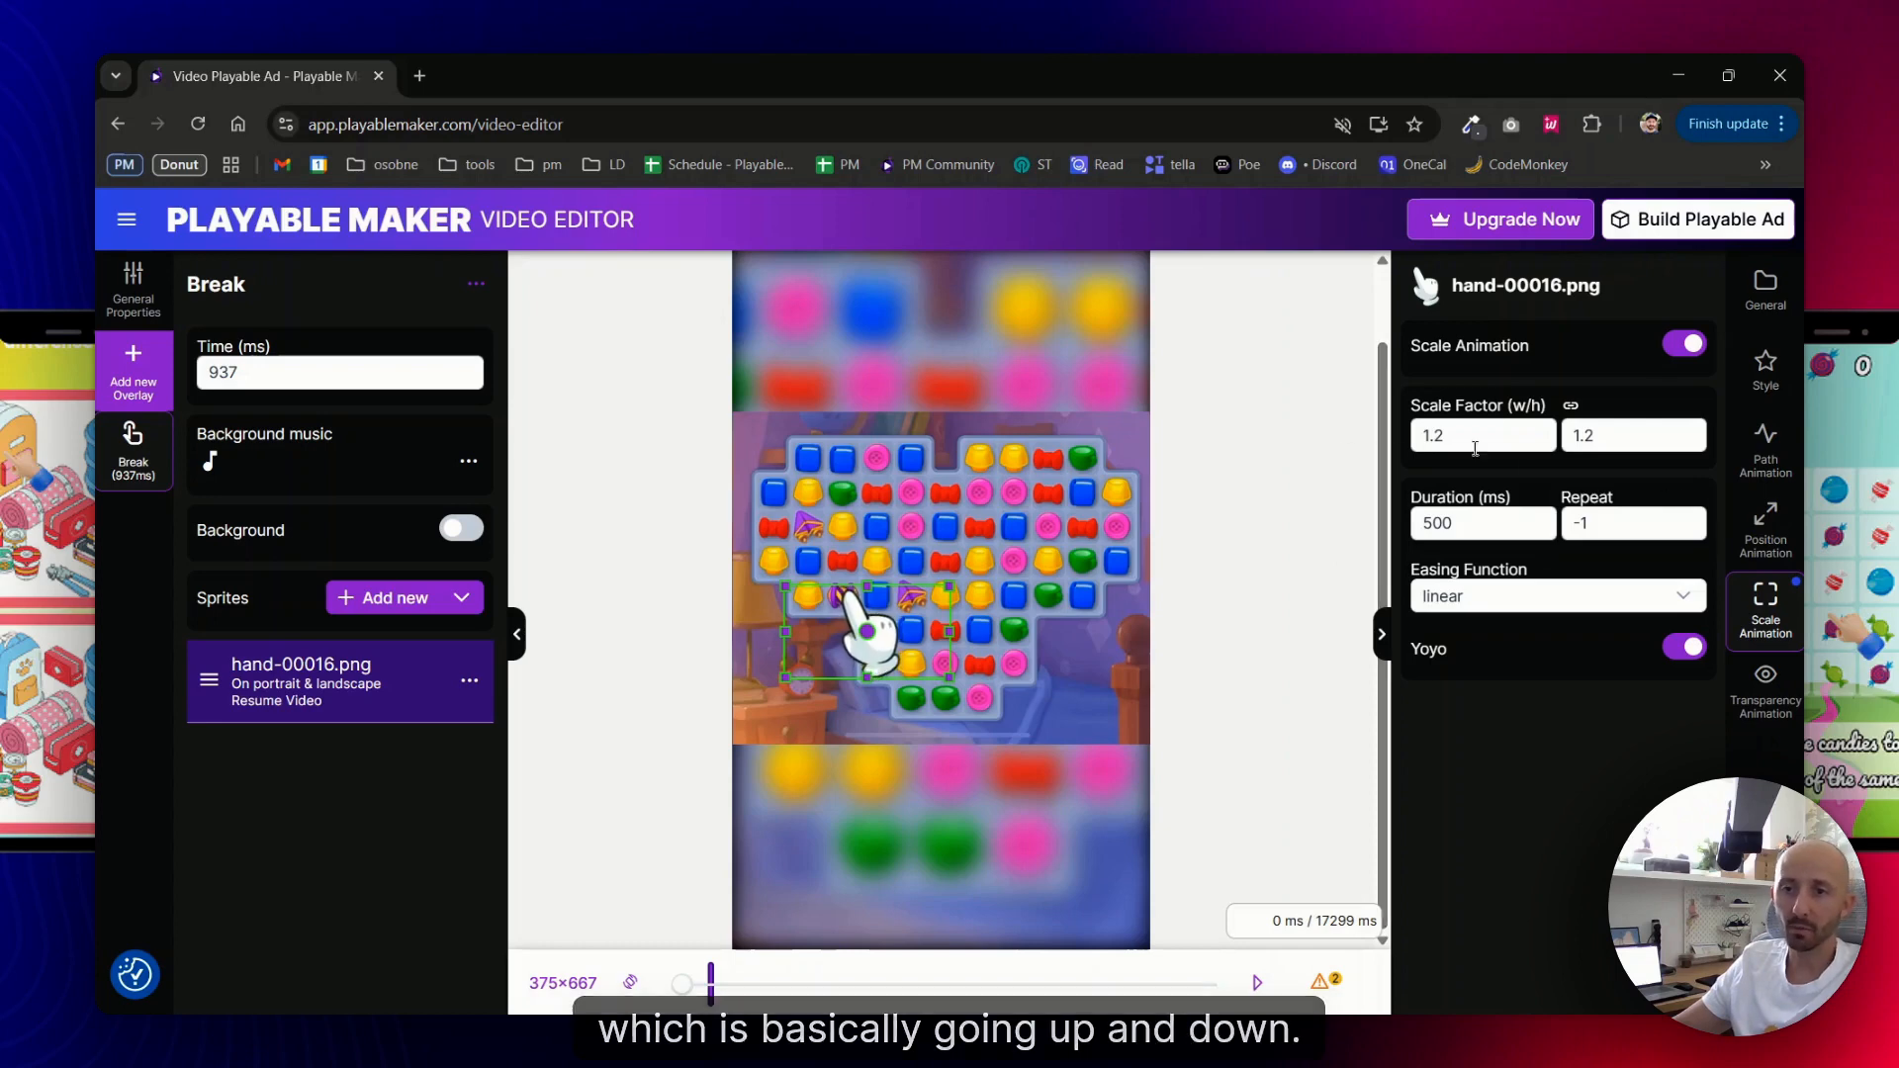
pyautogui.click(1440, 434)
pyautogui.moveTo(1441, 433); pyautogui.dragTo(1434, 433)
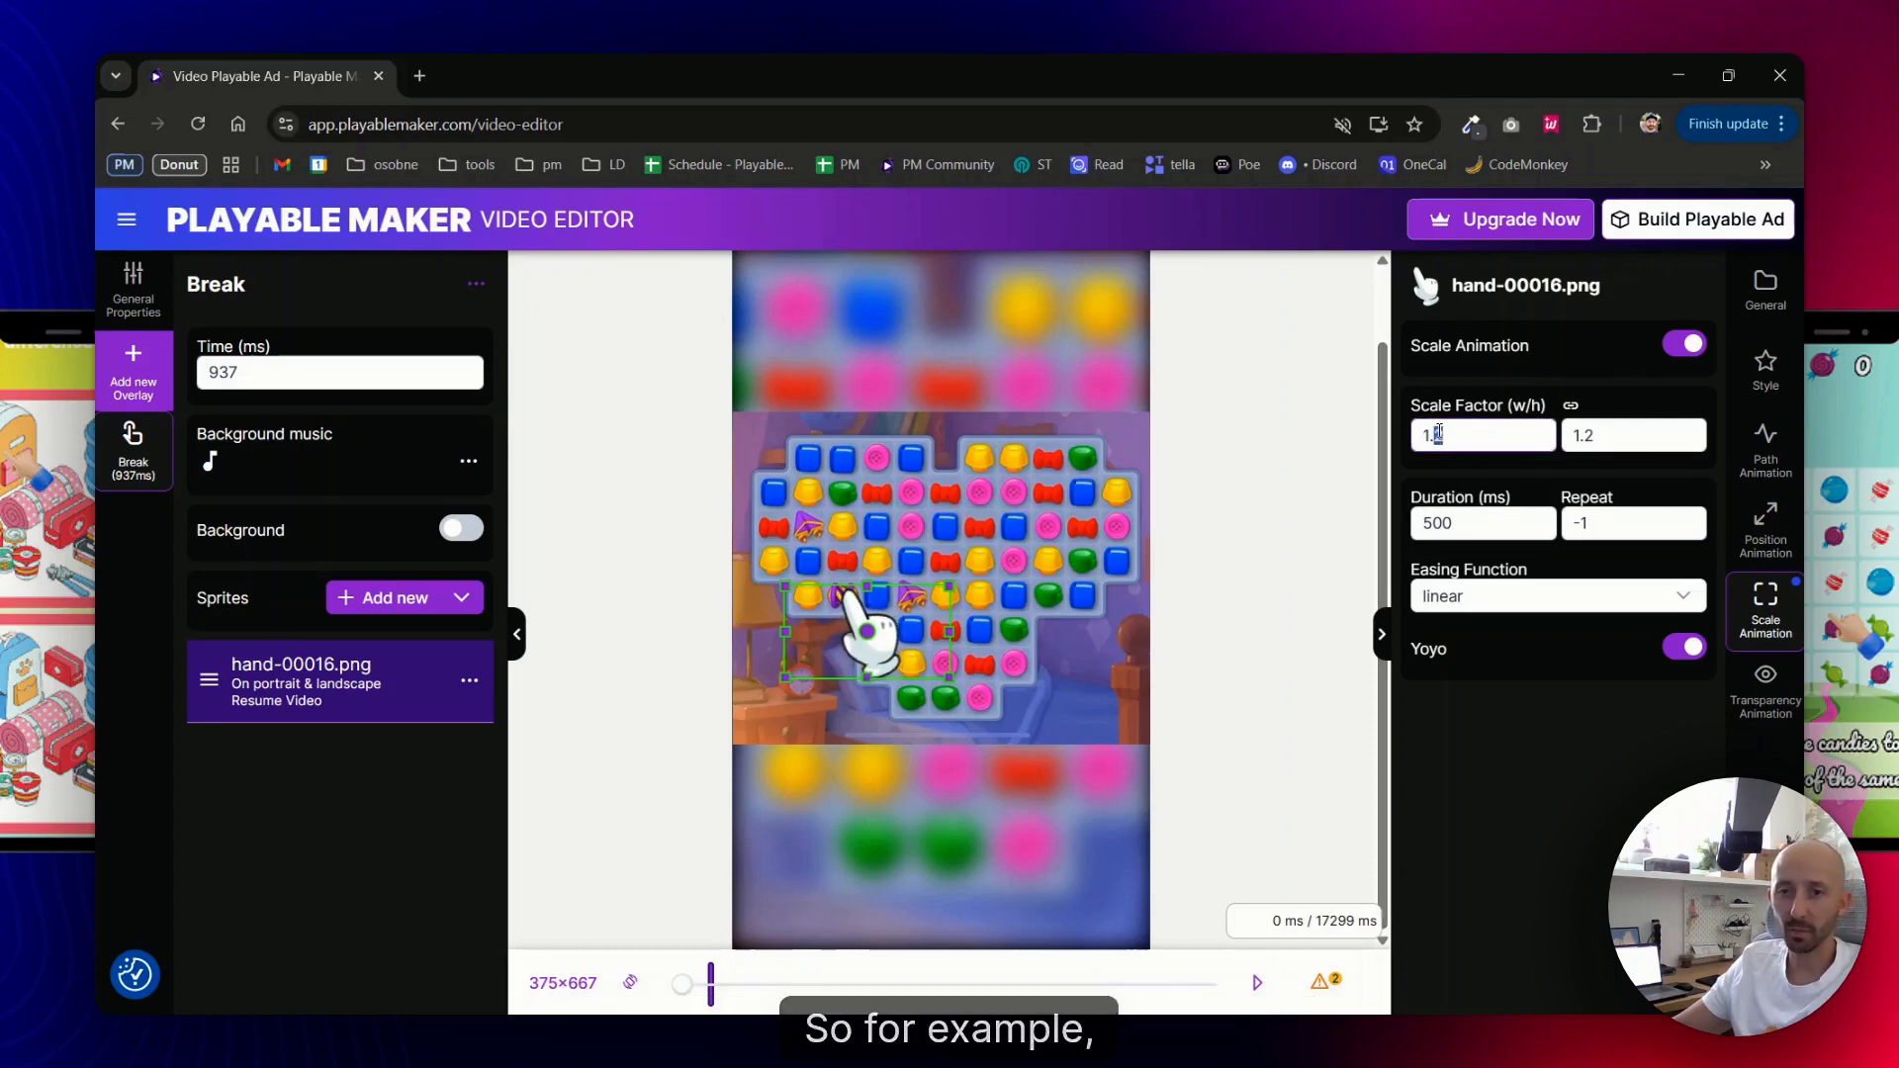
pyautogui.write('5')
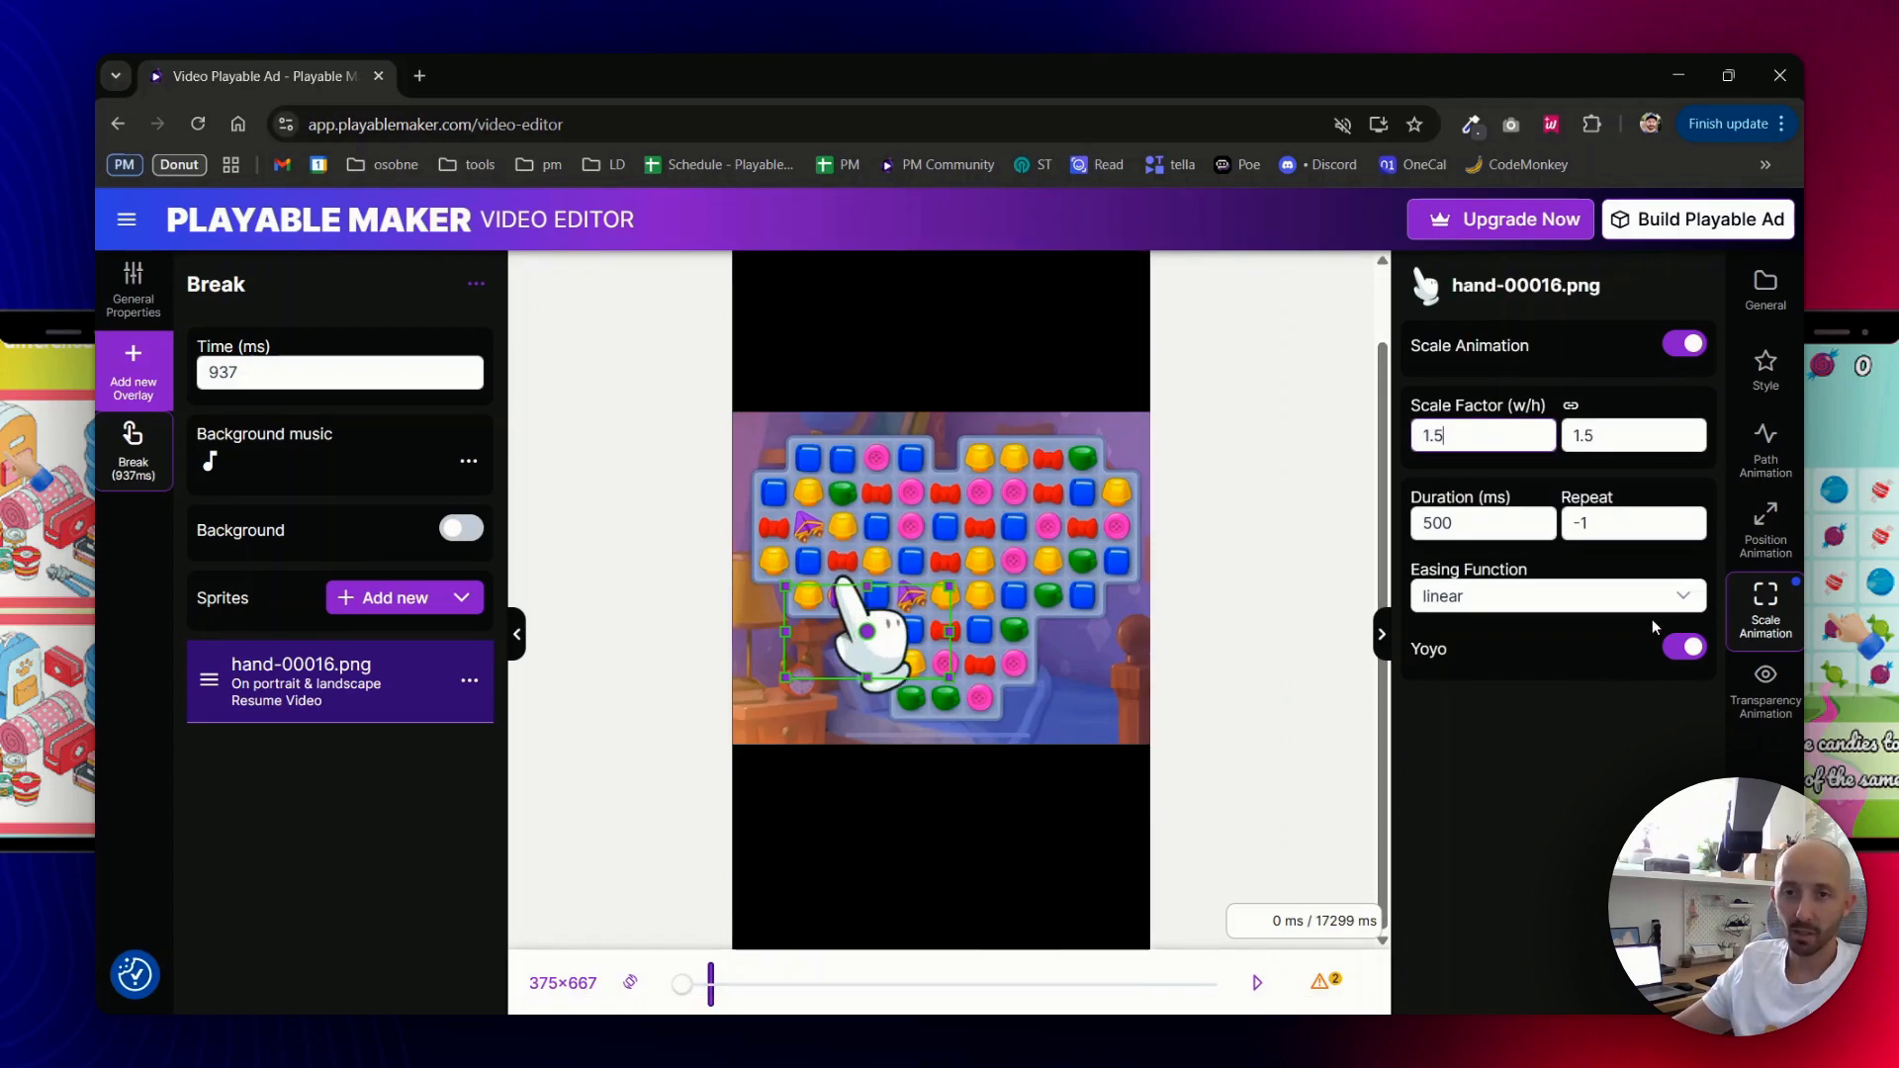
pyautogui.click(1559, 760)
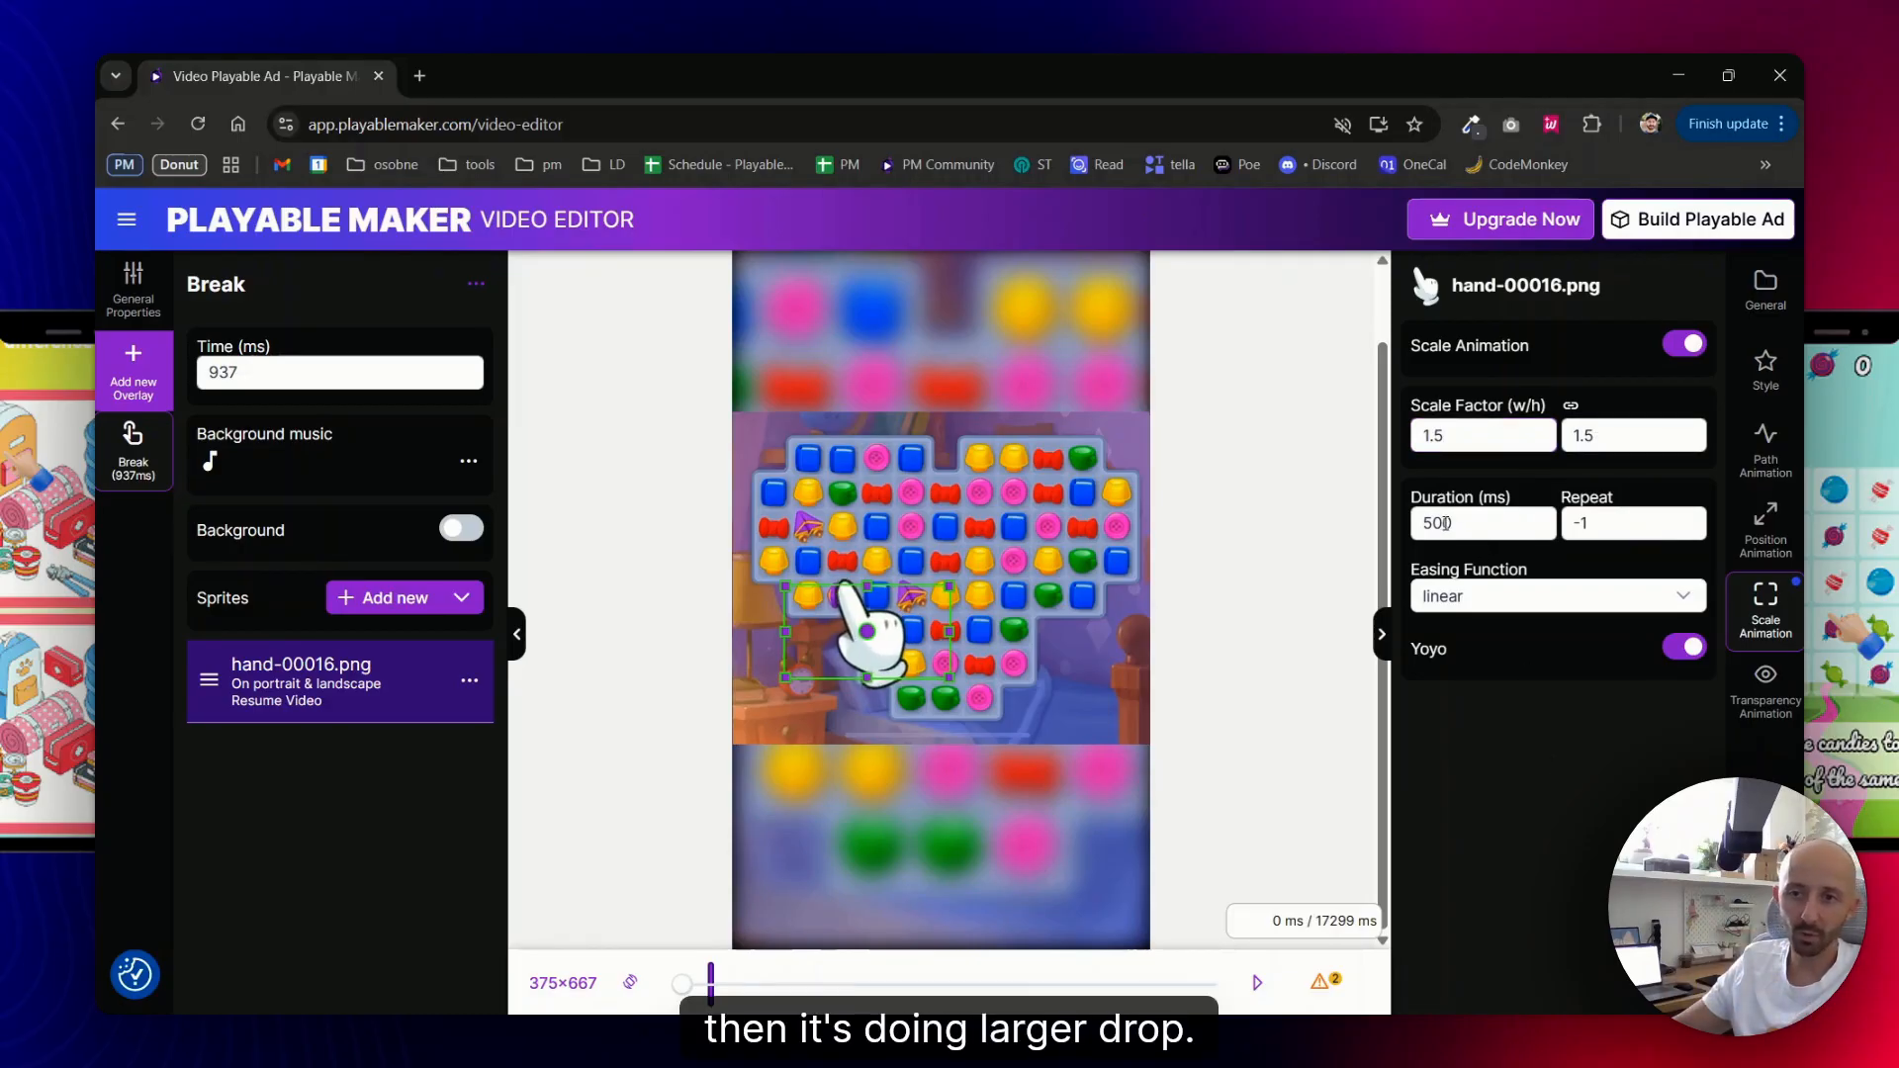
# - Set the scale animation's duration to 2000 ms and its repeat to 1, trying the repeat values 2 and -1 first
pyautogui.moveTo(1444, 523); pyautogui.dragTo(1425, 524)
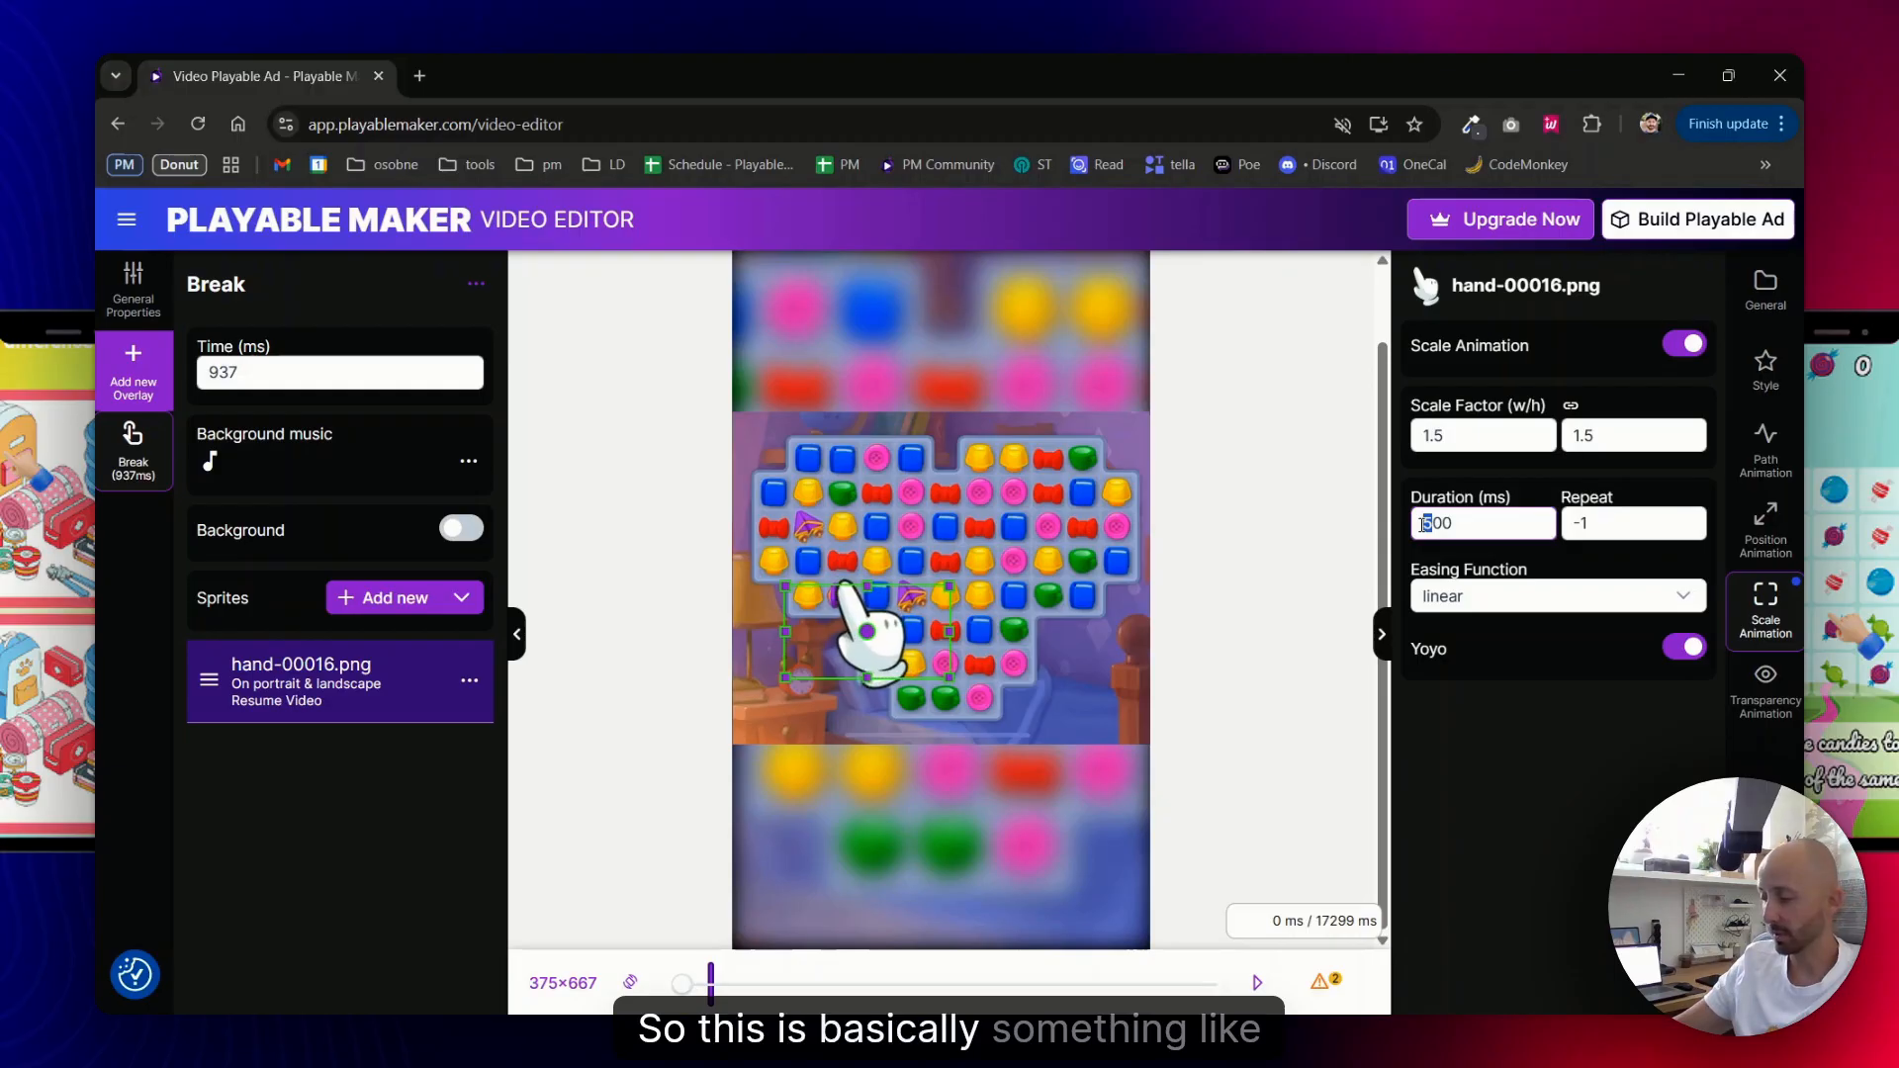
pyautogui.write('20')
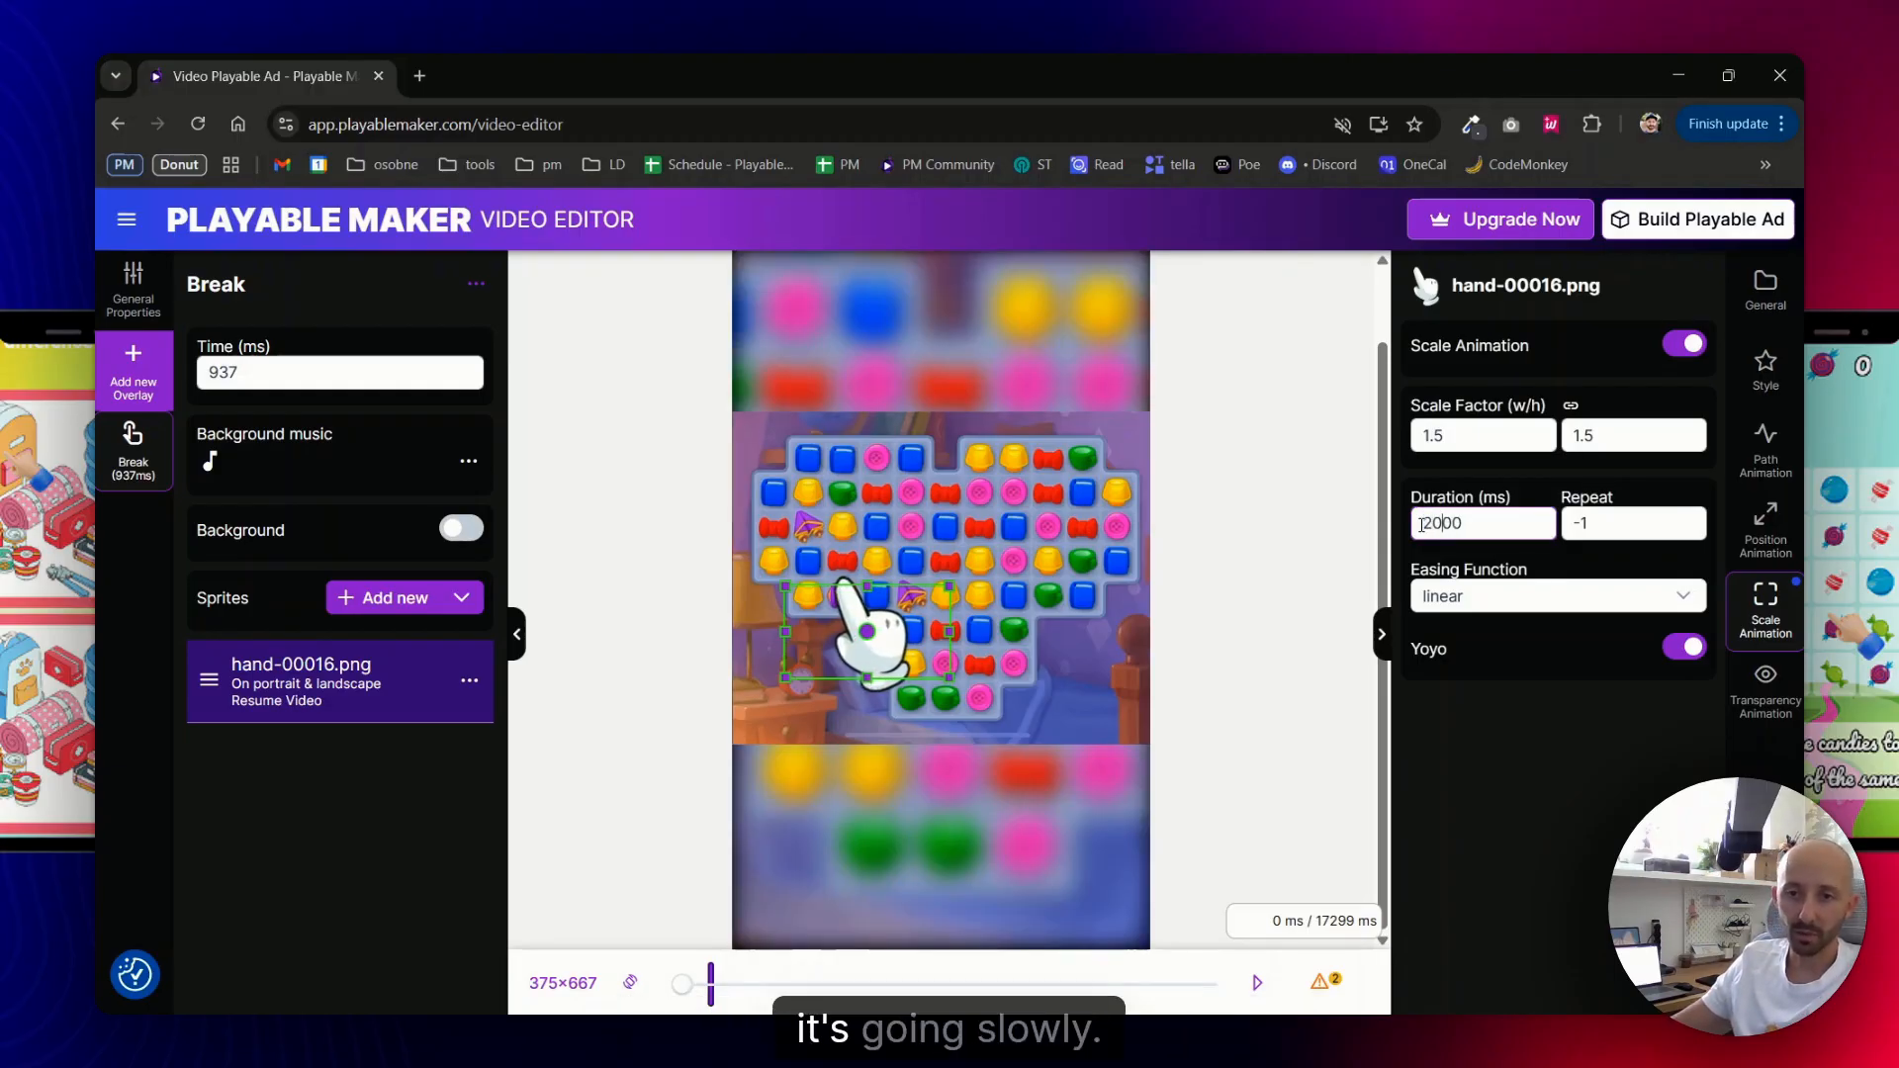
pyautogui.doubleClick(1583, 523)
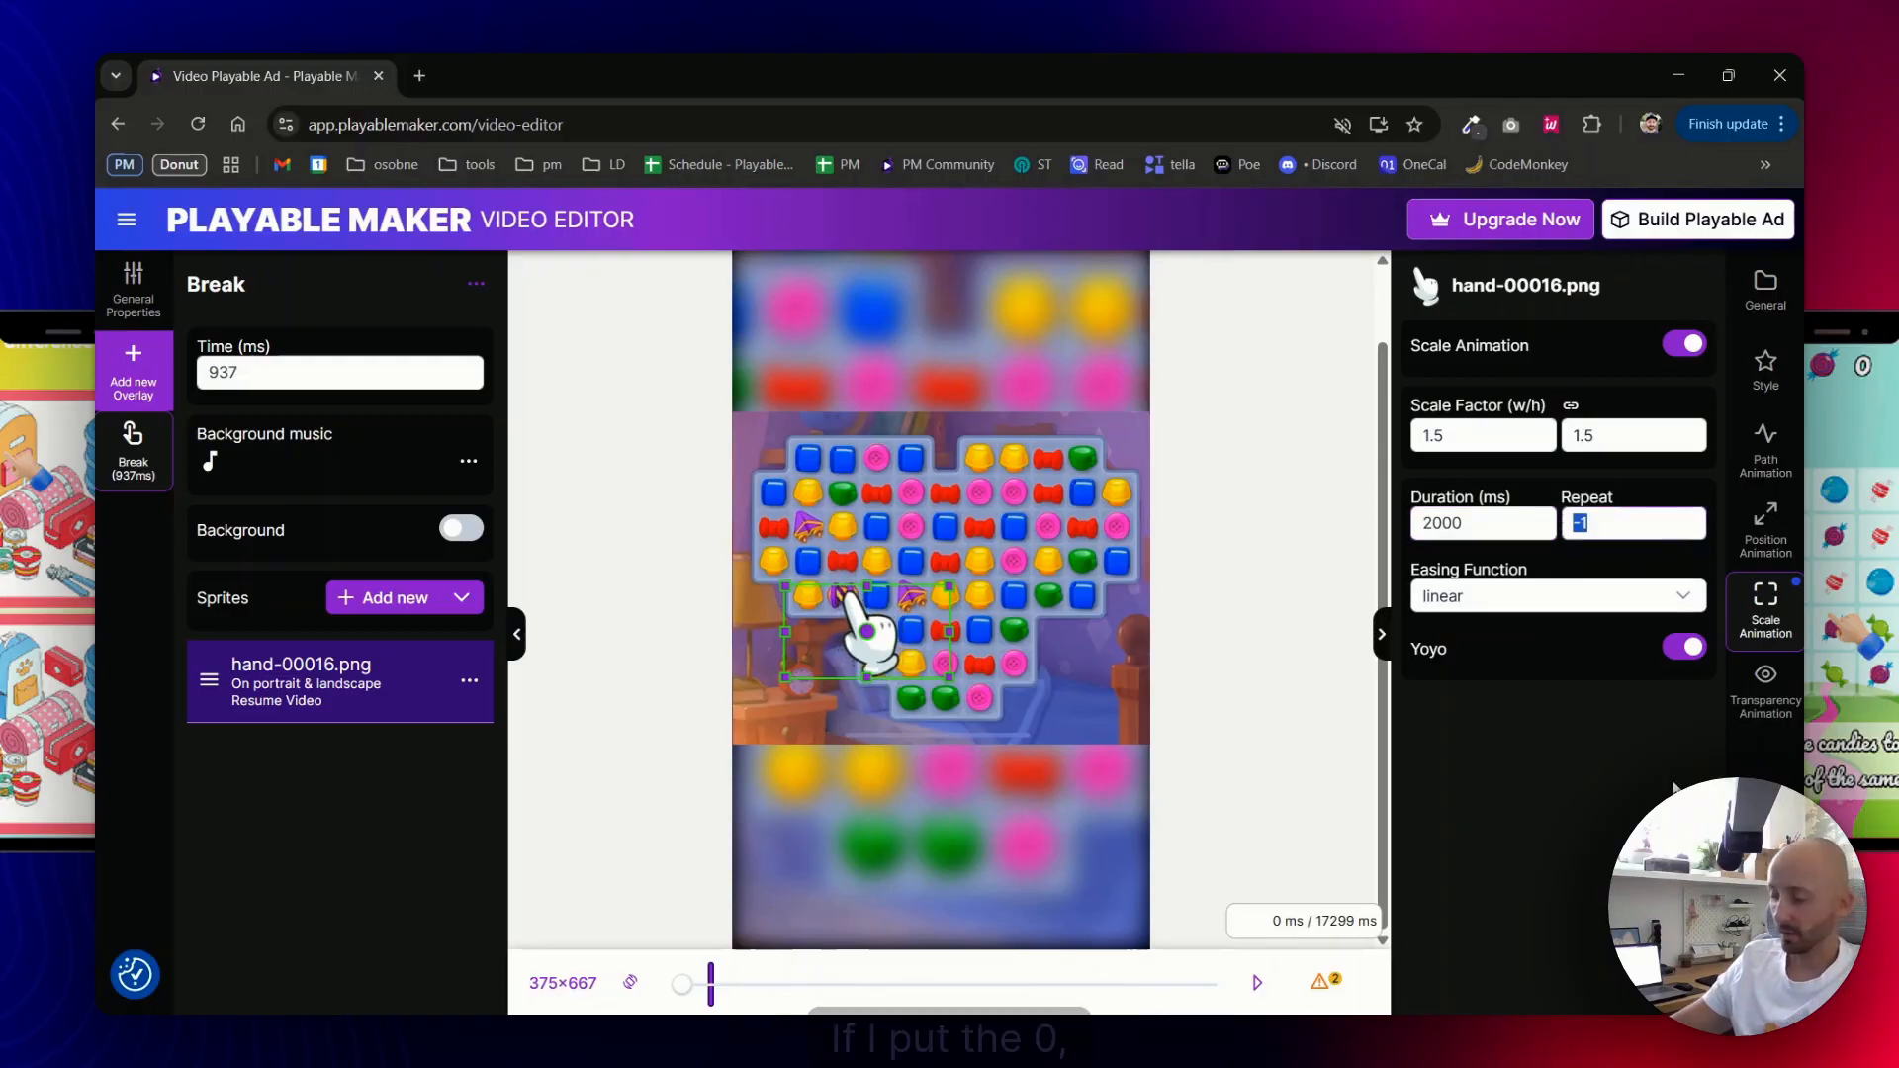
pyautogui.write('2')
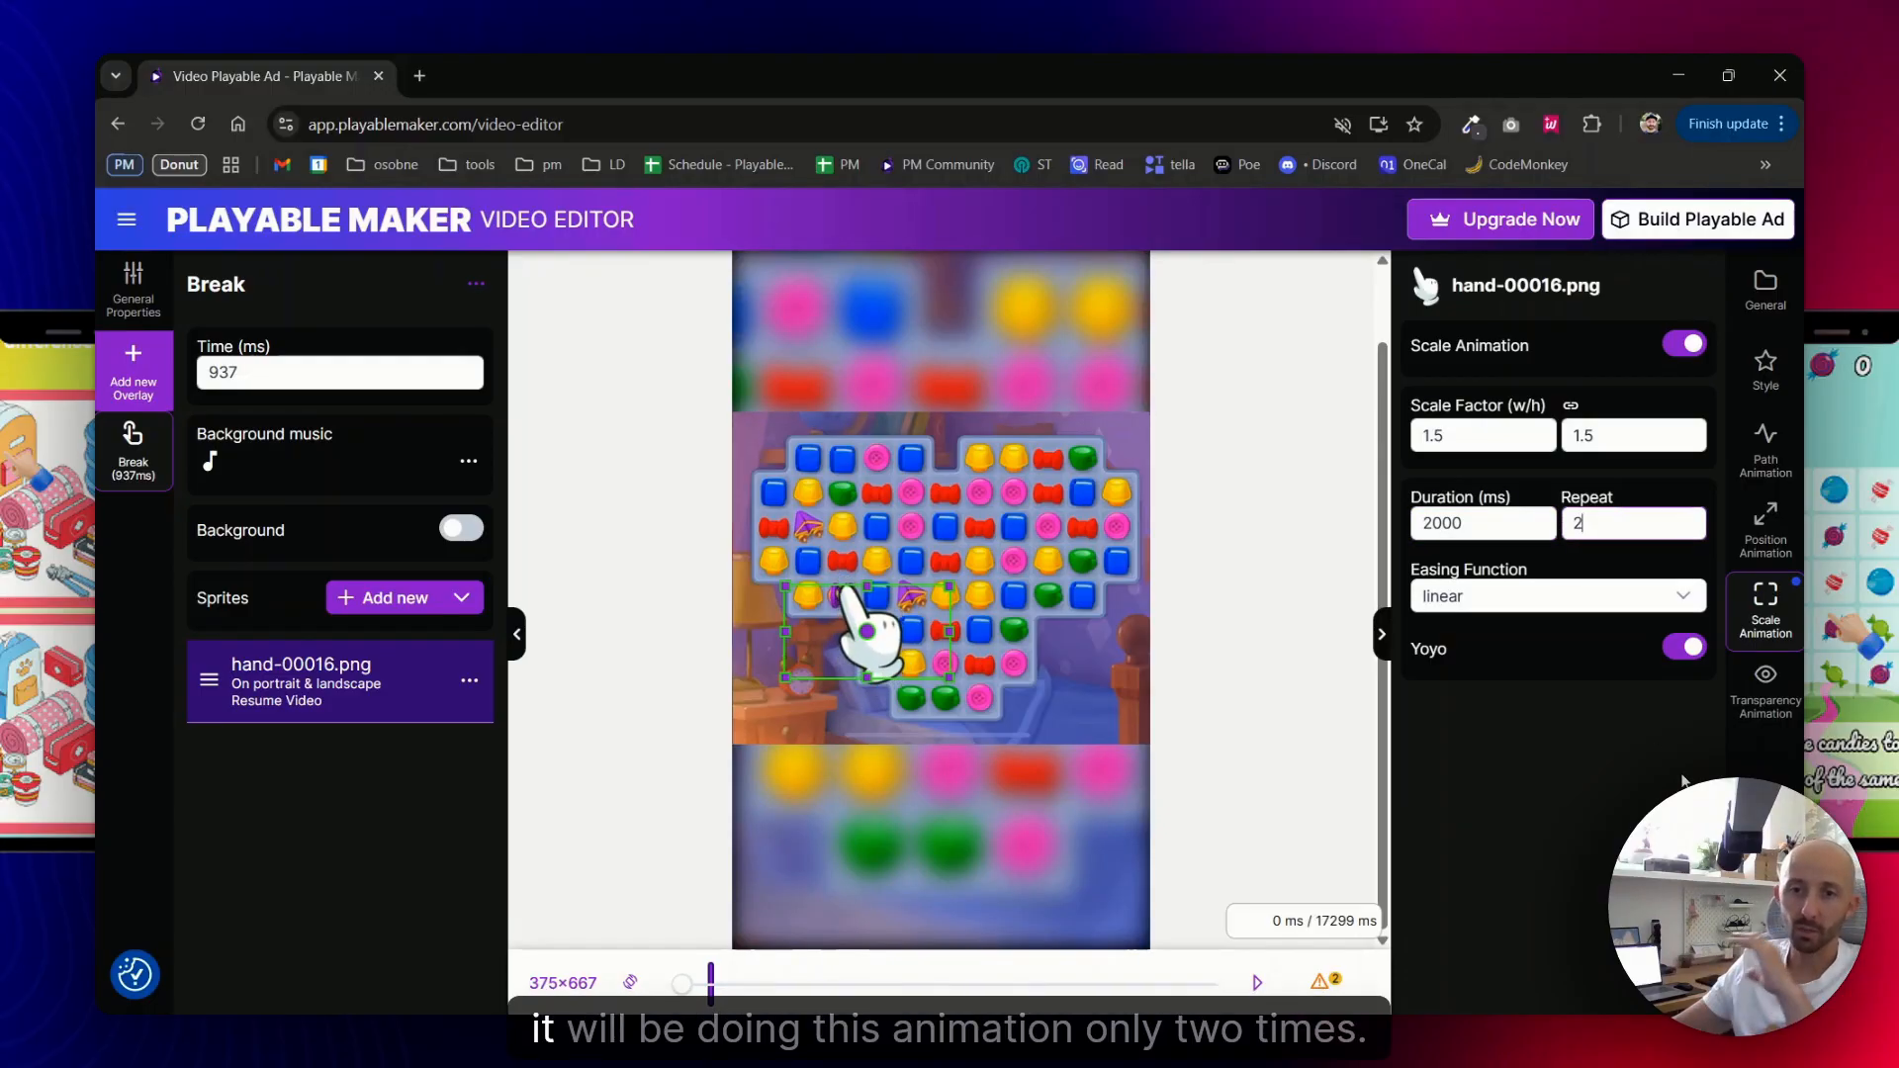
pyautogui.doubleClick(1613, 519)
pyautogui.write('-')
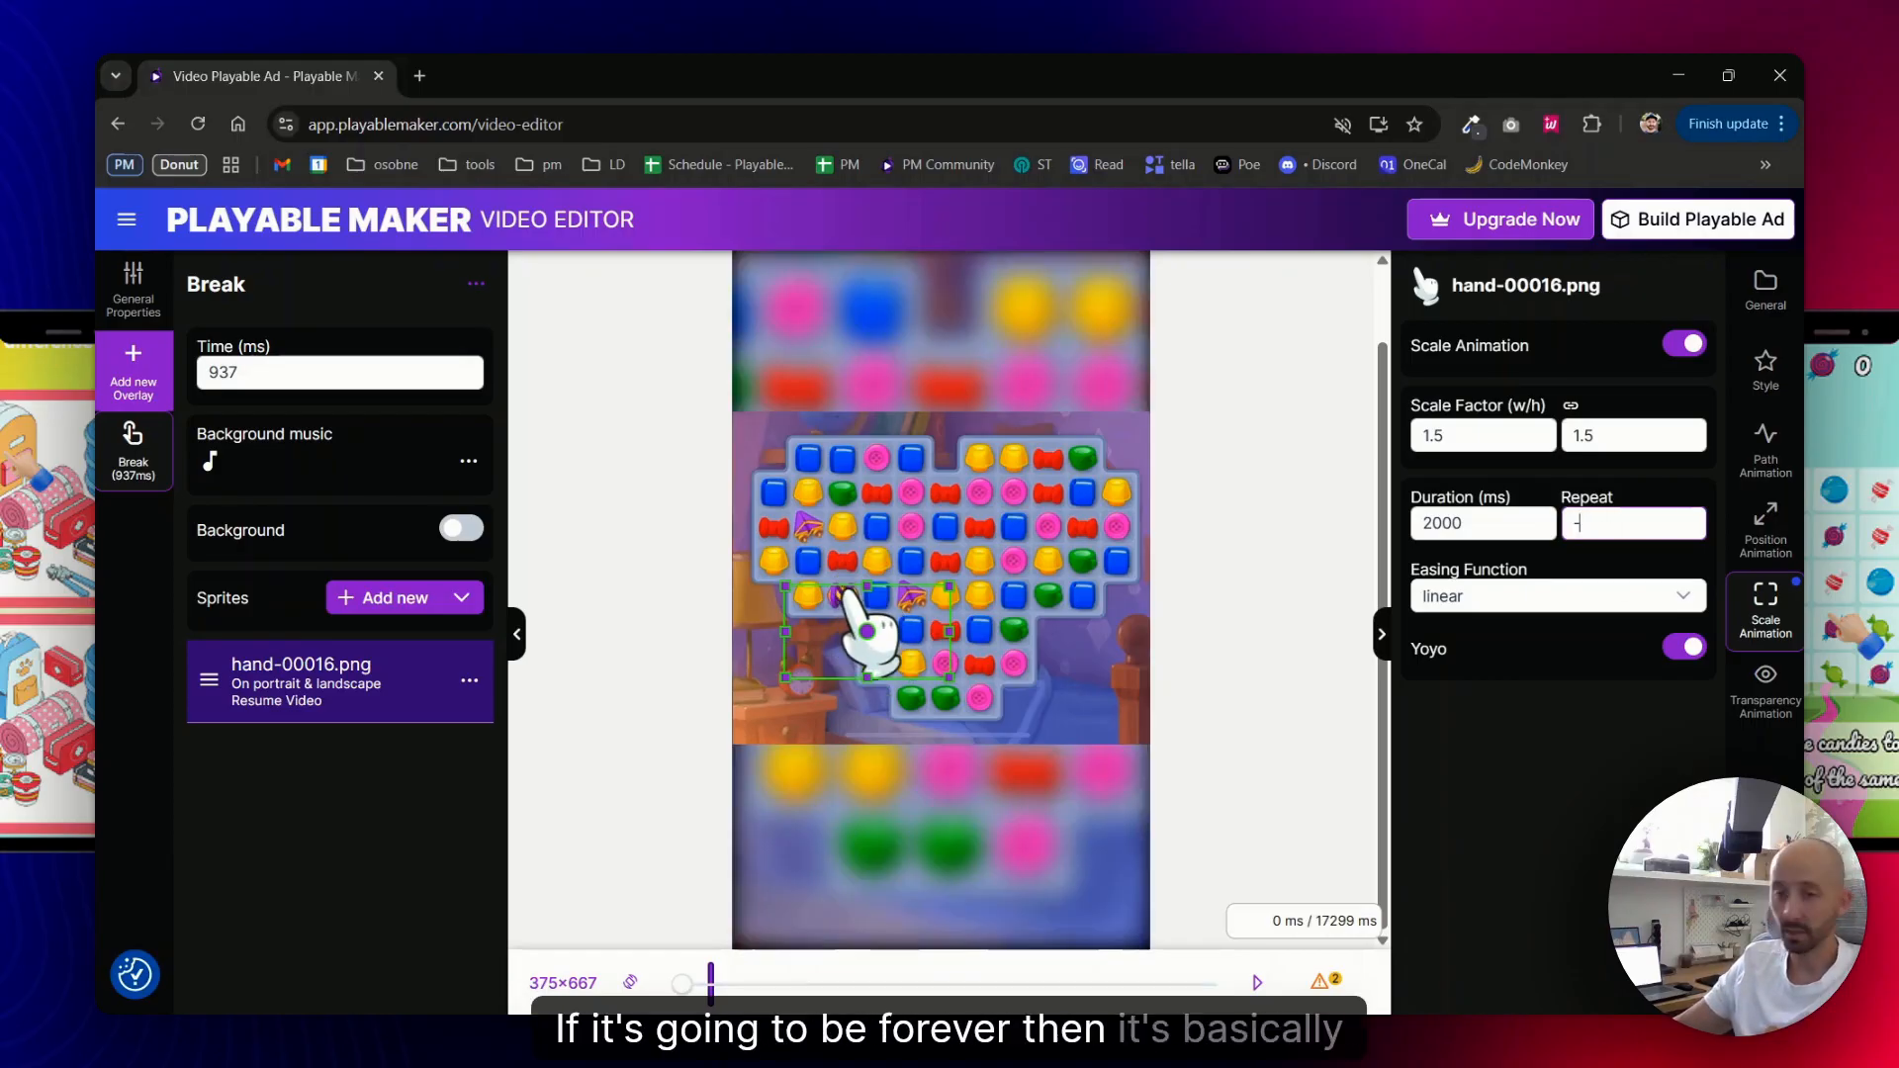
pyautogui.write('1')
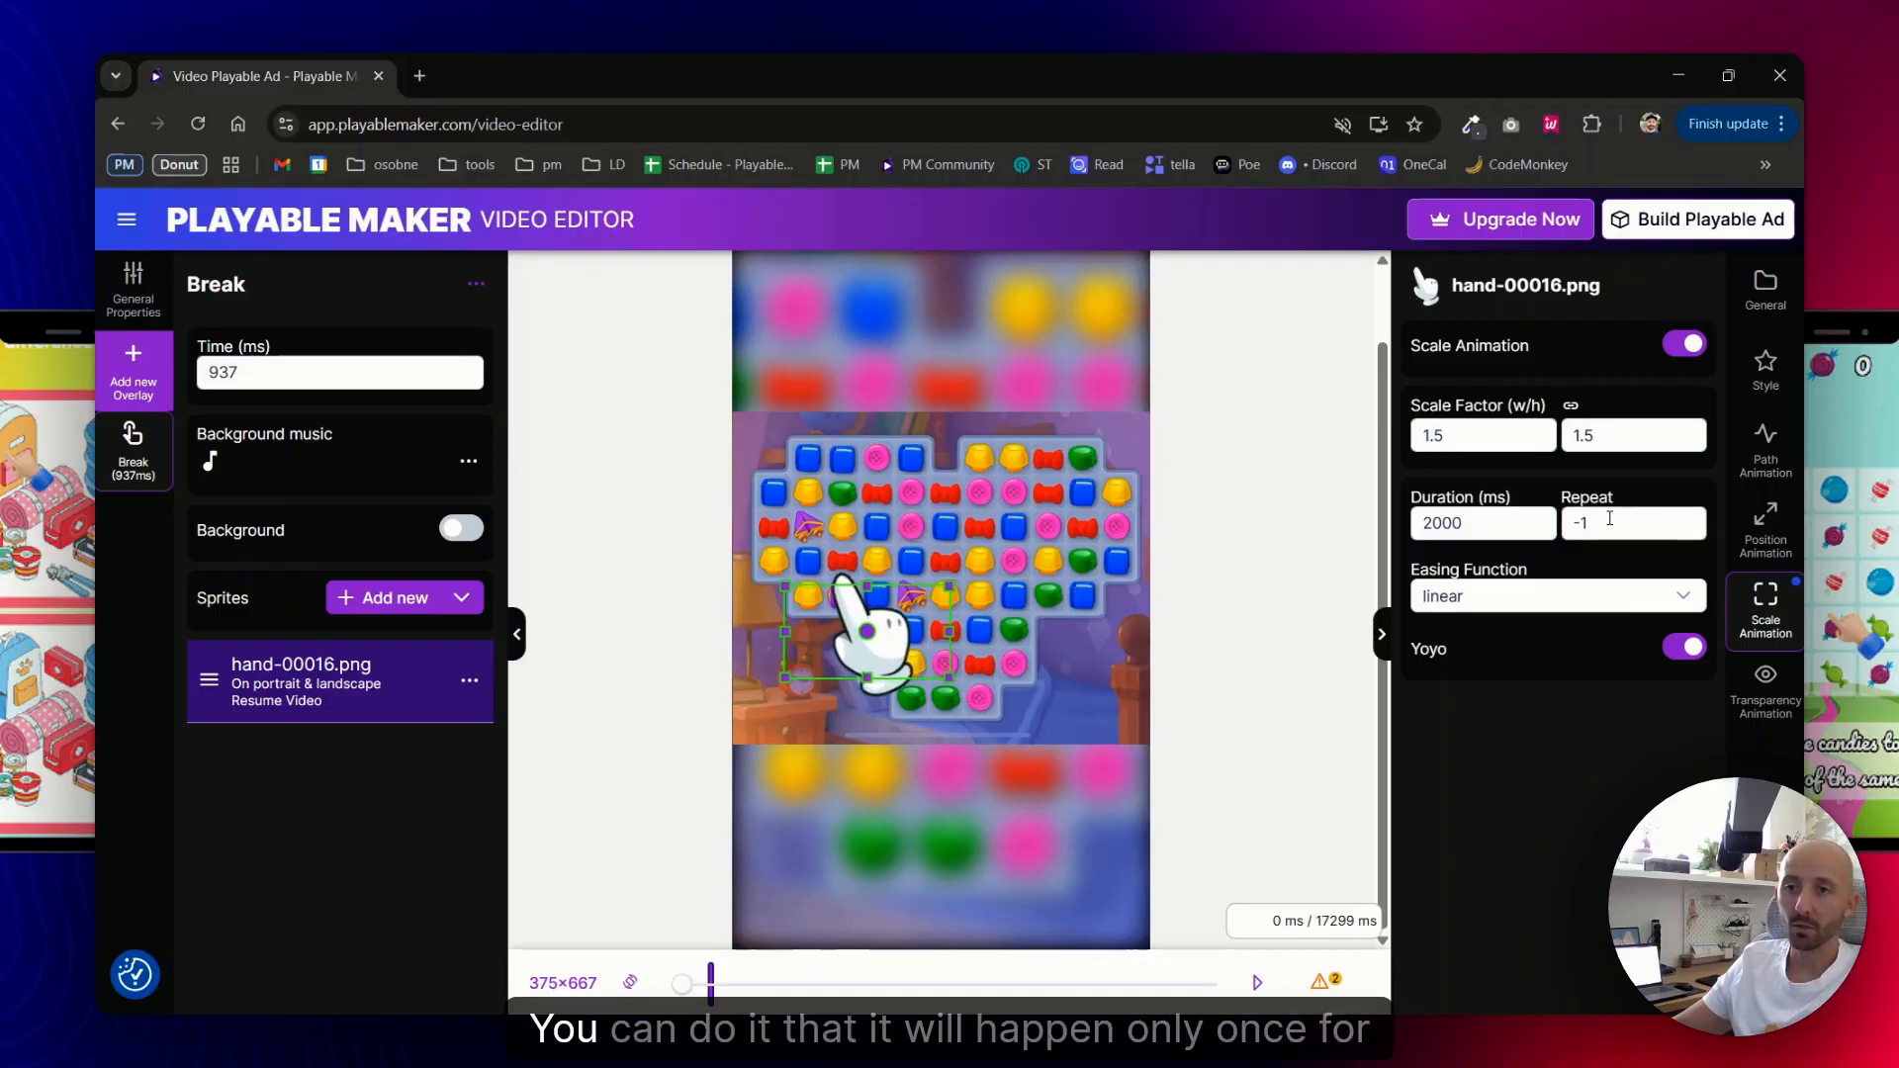
pyautogui.write('1')
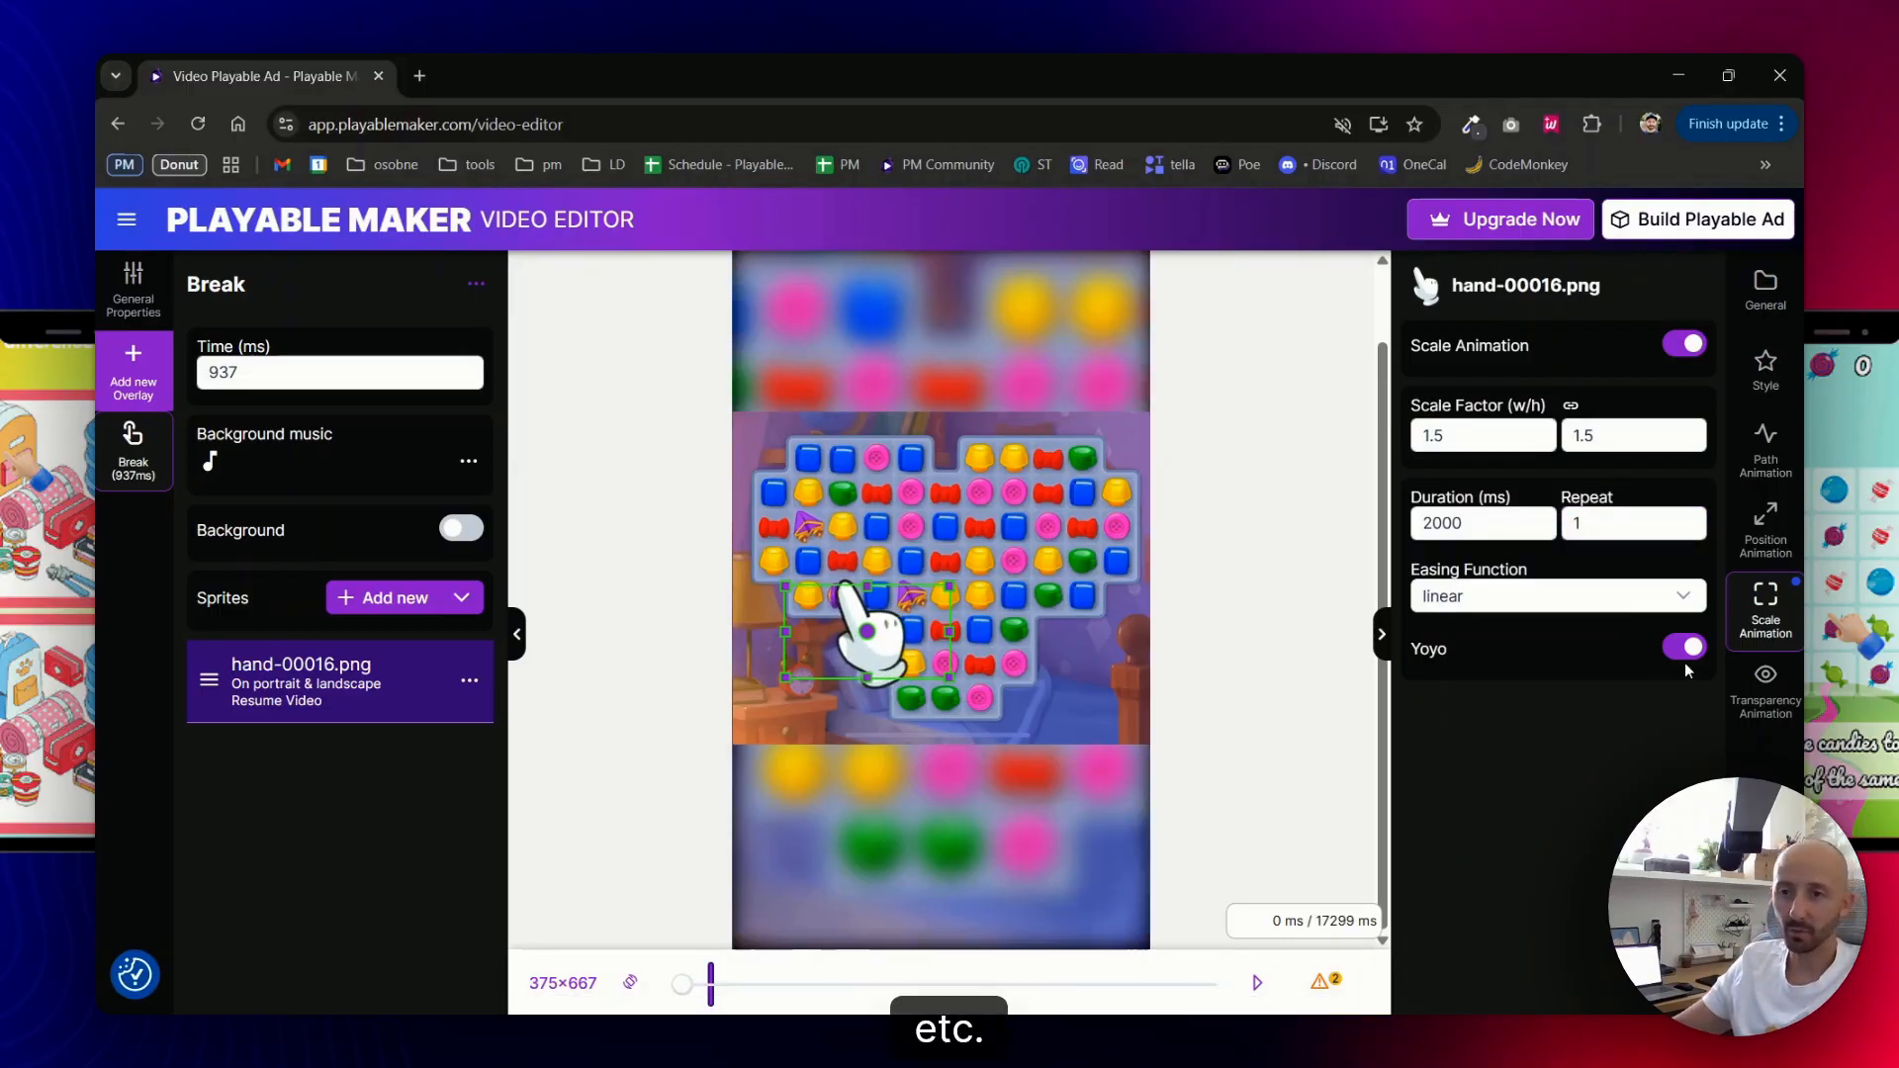
# - Set the scale animation's easing function to backIn and turn off Yoyo
pyautogui.click(1674, 596)
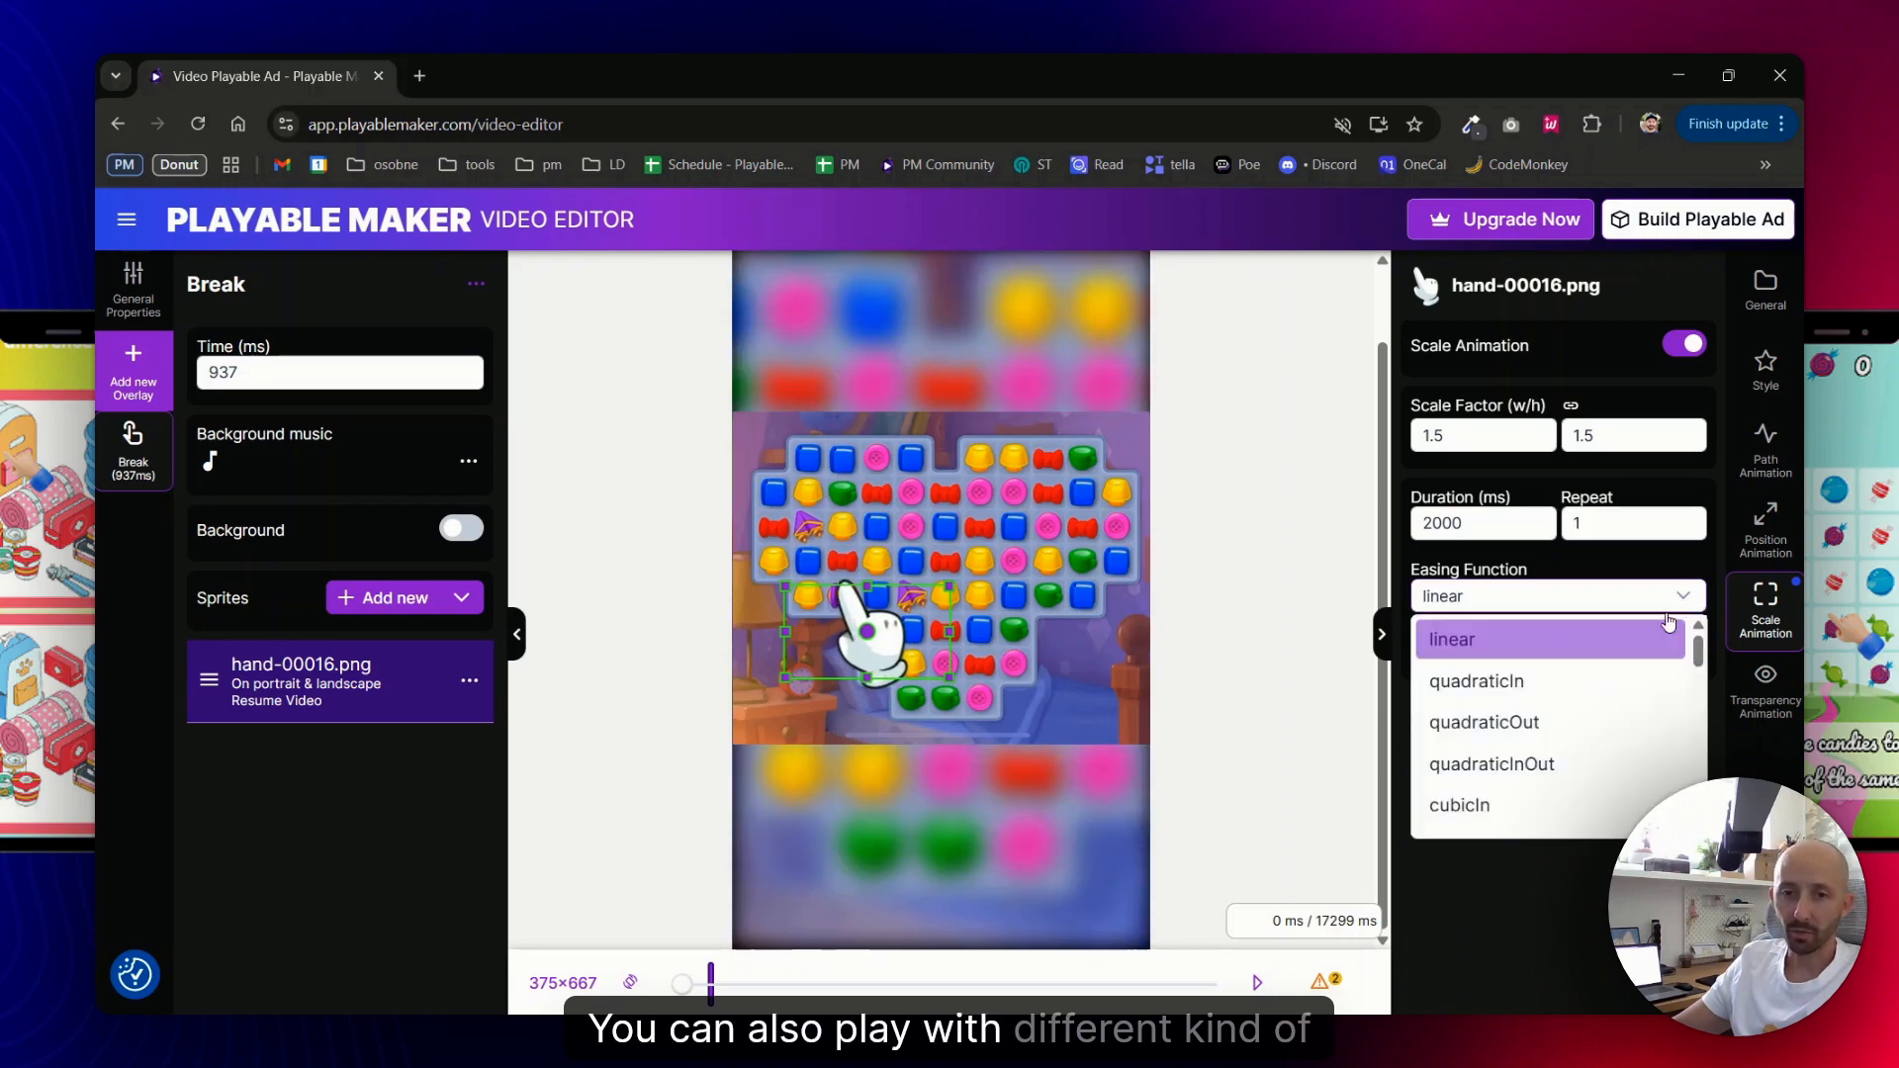
pyautogui.scroll(-3, 1598, 711)
pyautogui.scroll(-5, 1573, 699)
pyautogui.scroll(-2, 1573, 699)
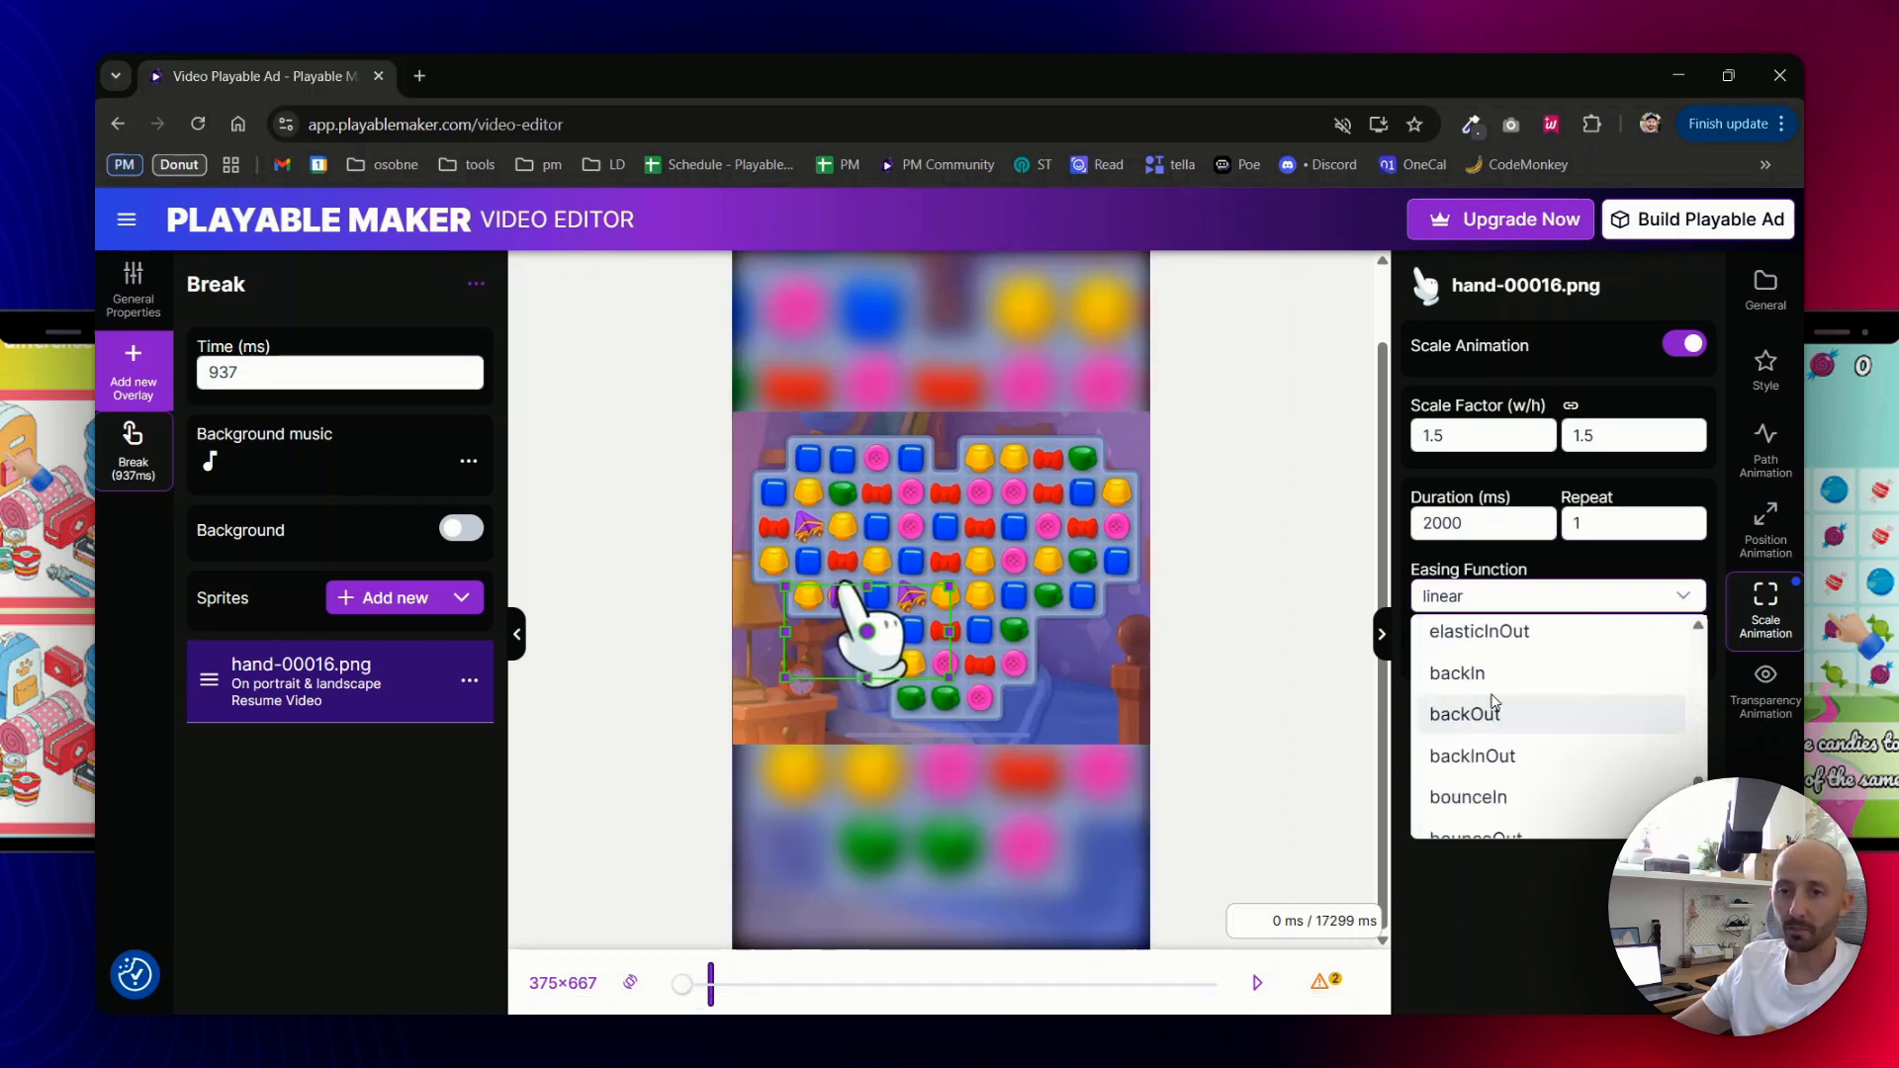
pyautogui.click(1487, 685)
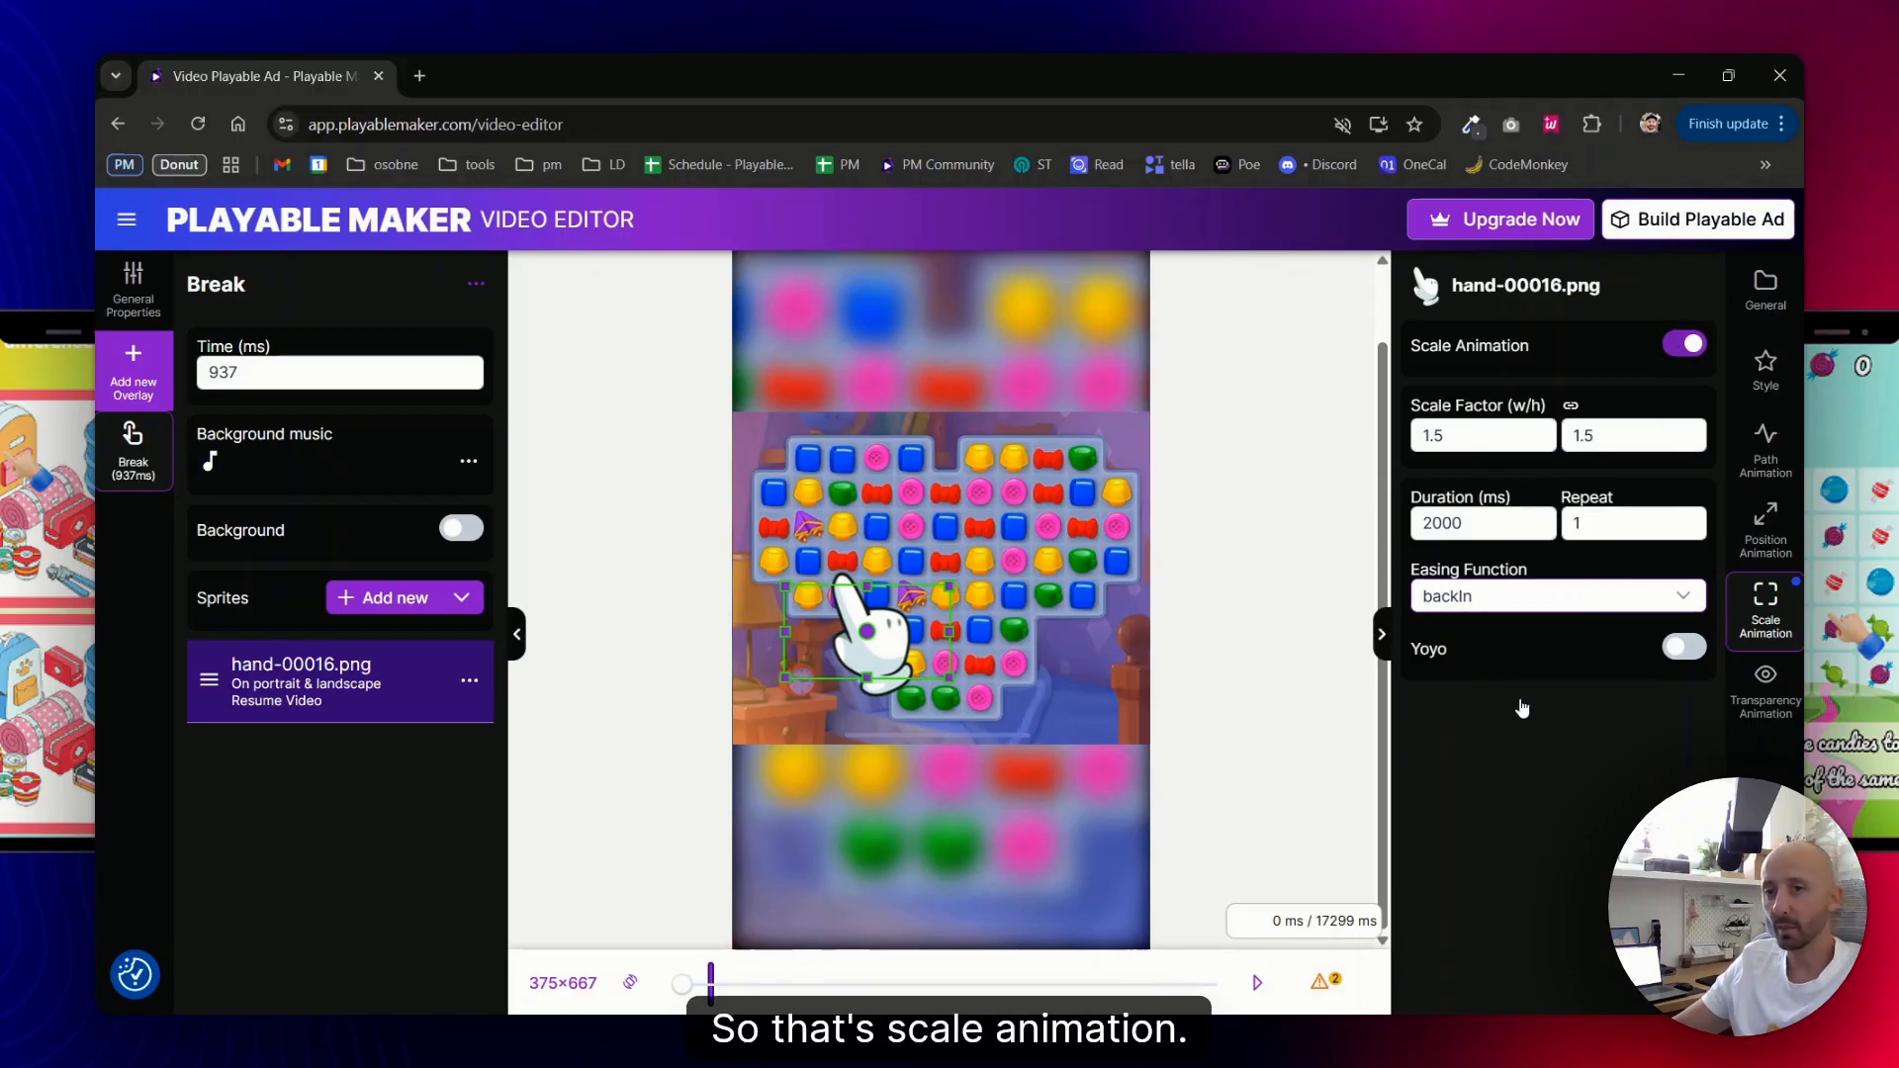
# - Enable a position animation on the hand sprite and place its destination above the hand, at about 0.256, 0.0872
pyautogui.click(1789, 539)
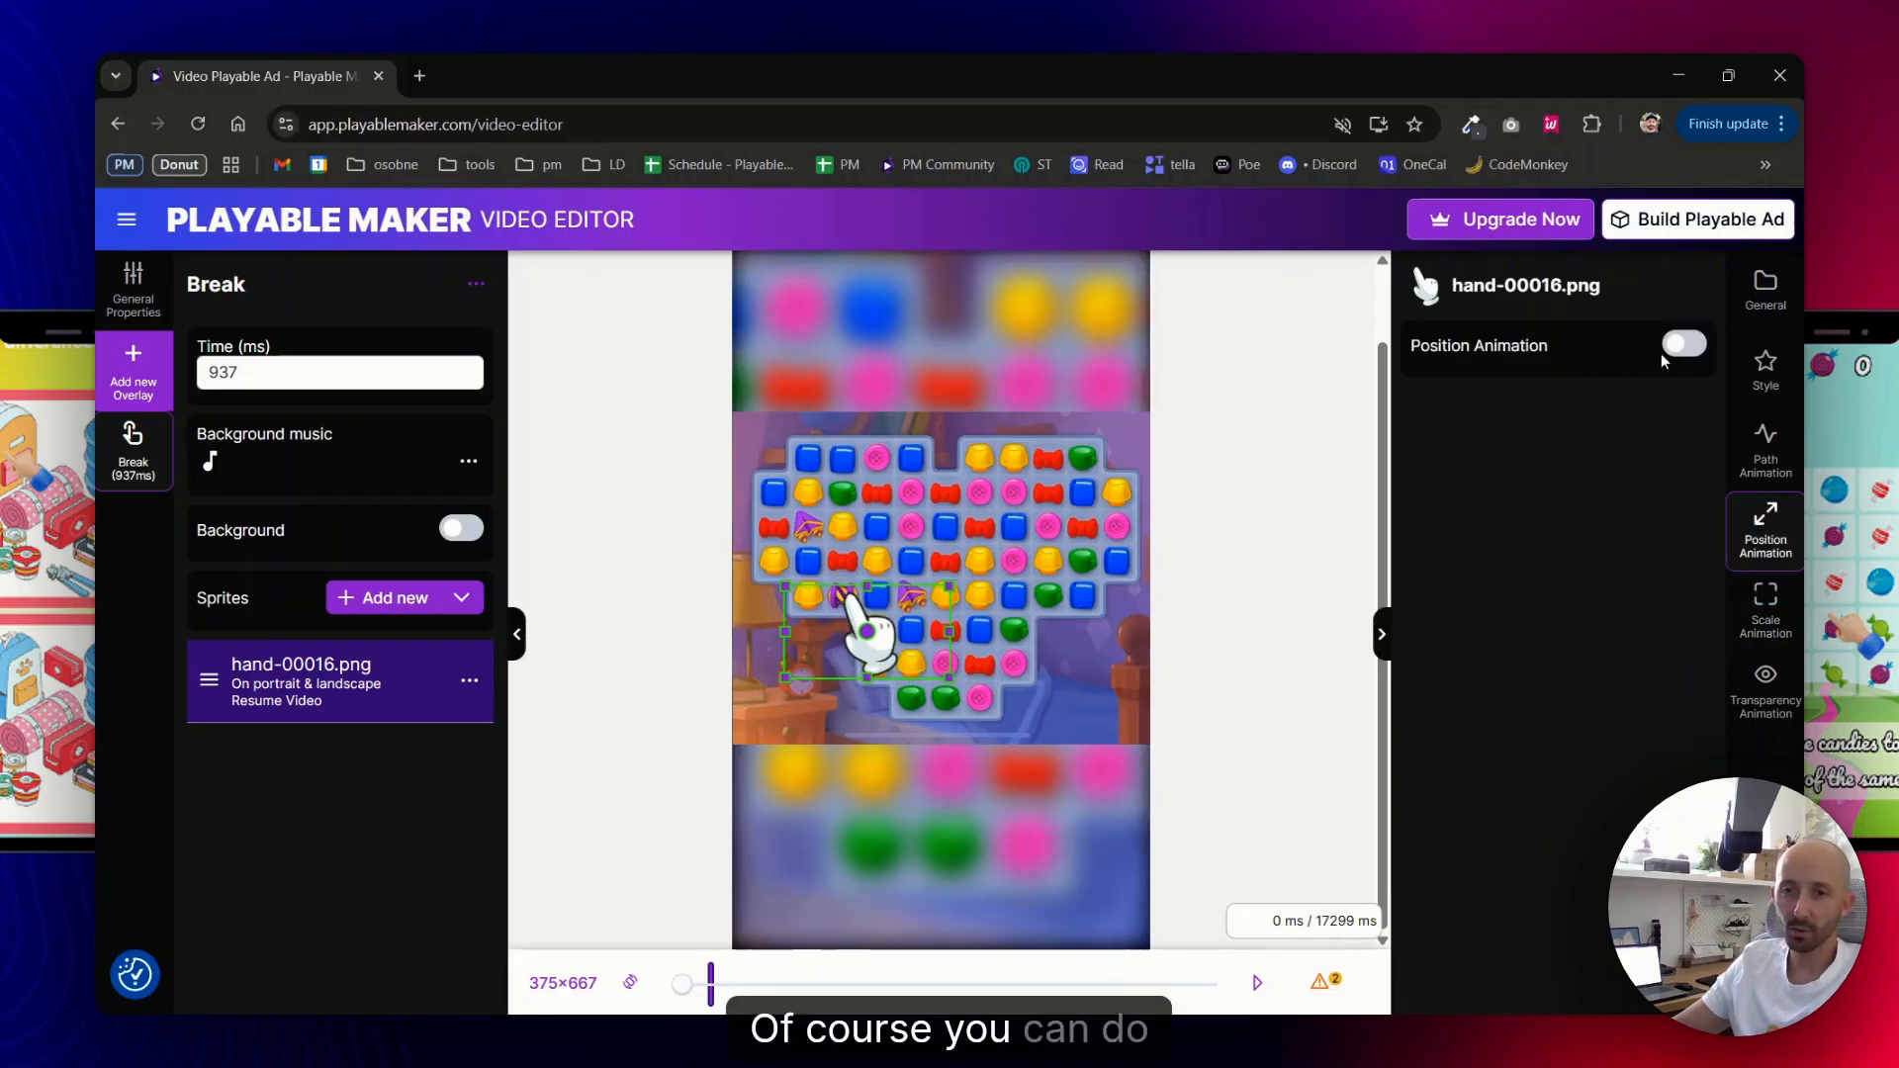
pyautogui.click(1685, 343)
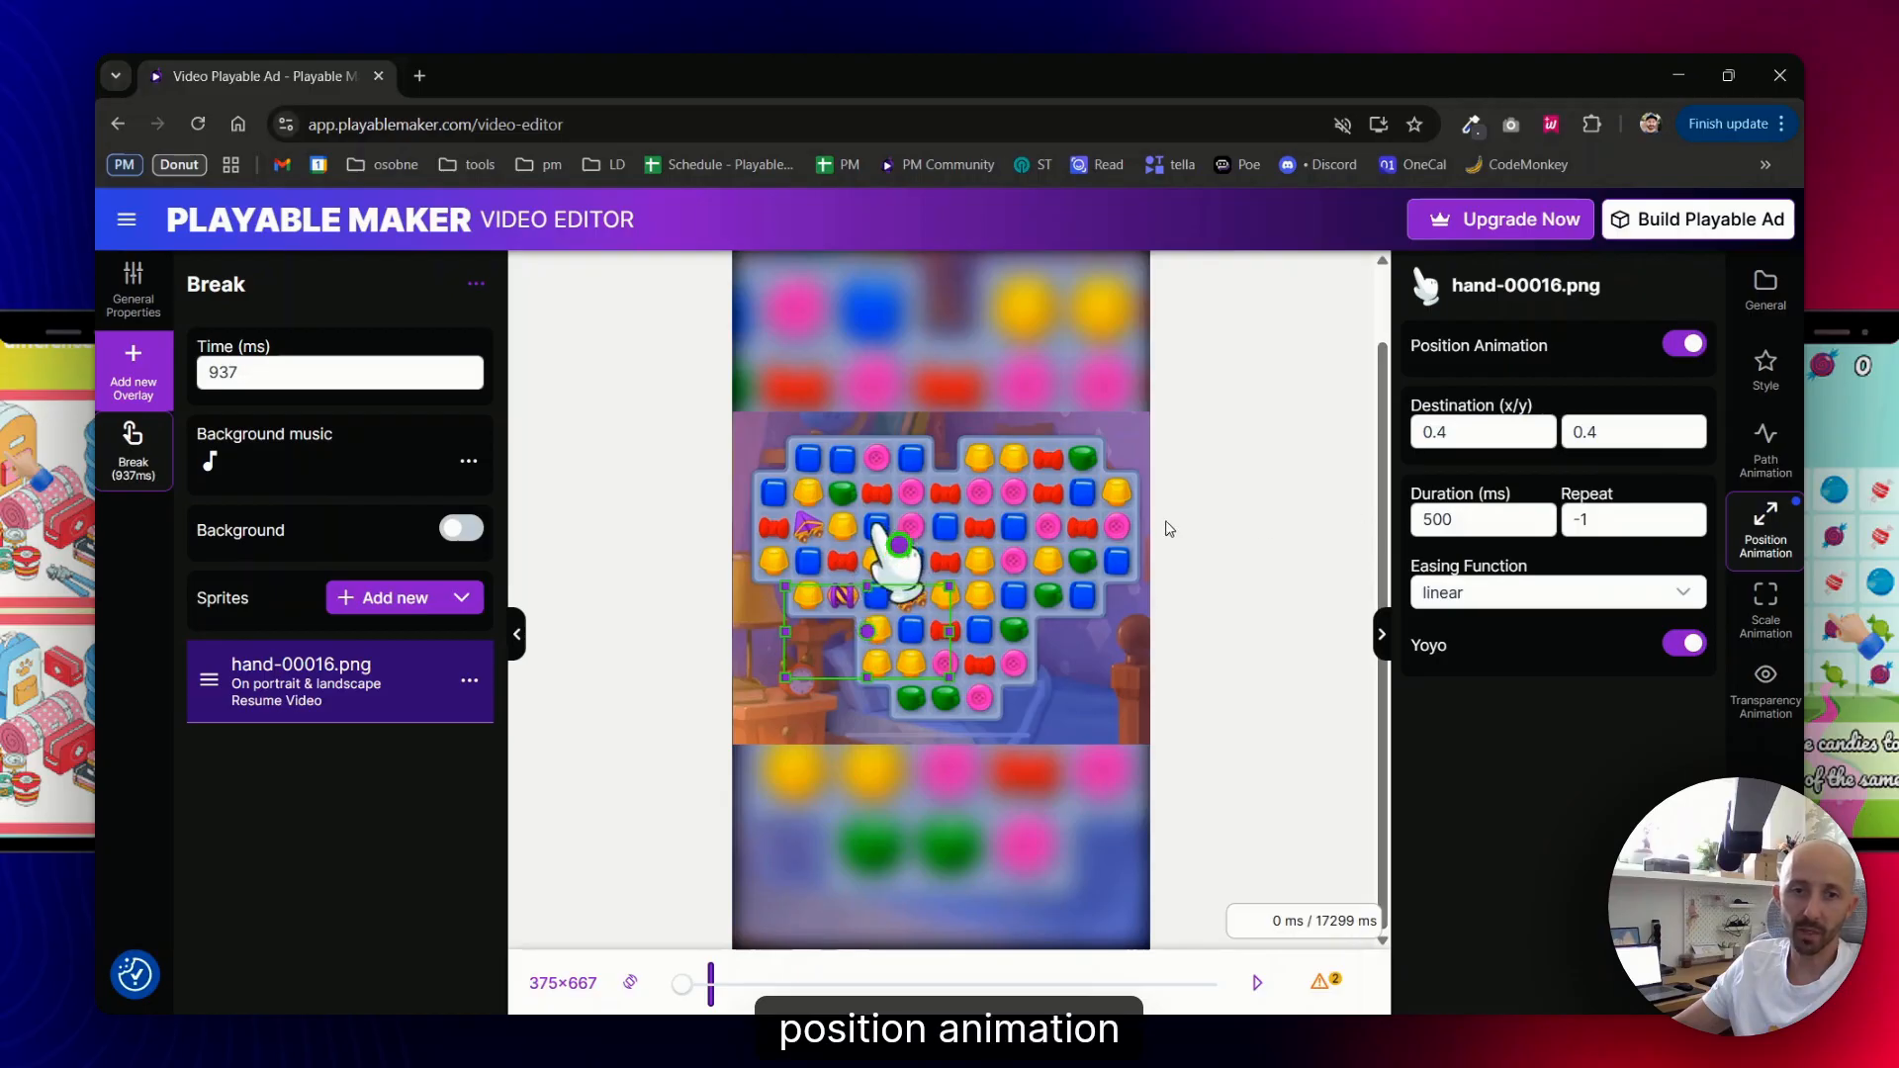
pyautogui.moveTo(898, 544); pyautogui.dragTo(831, 811)
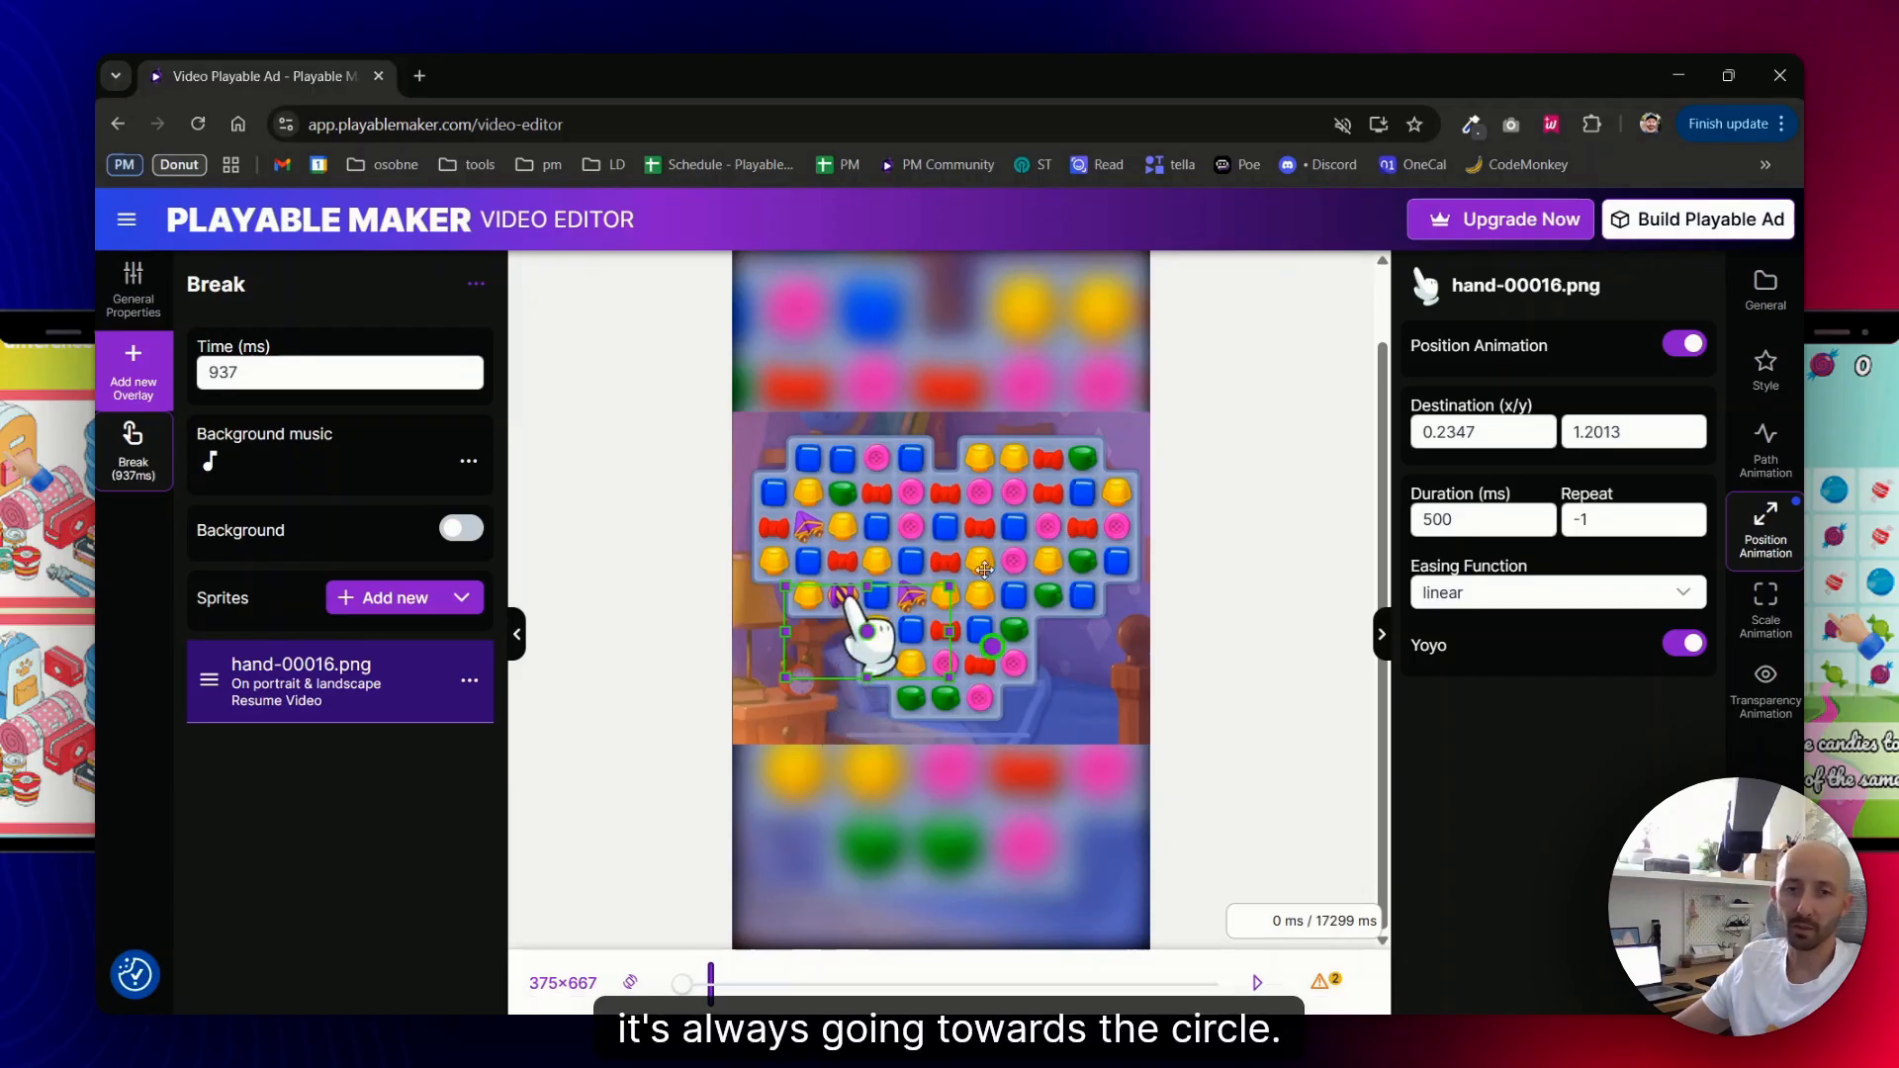
pyautogui.moveTo(829, 799); pyautogui.dragTo(839, 440)
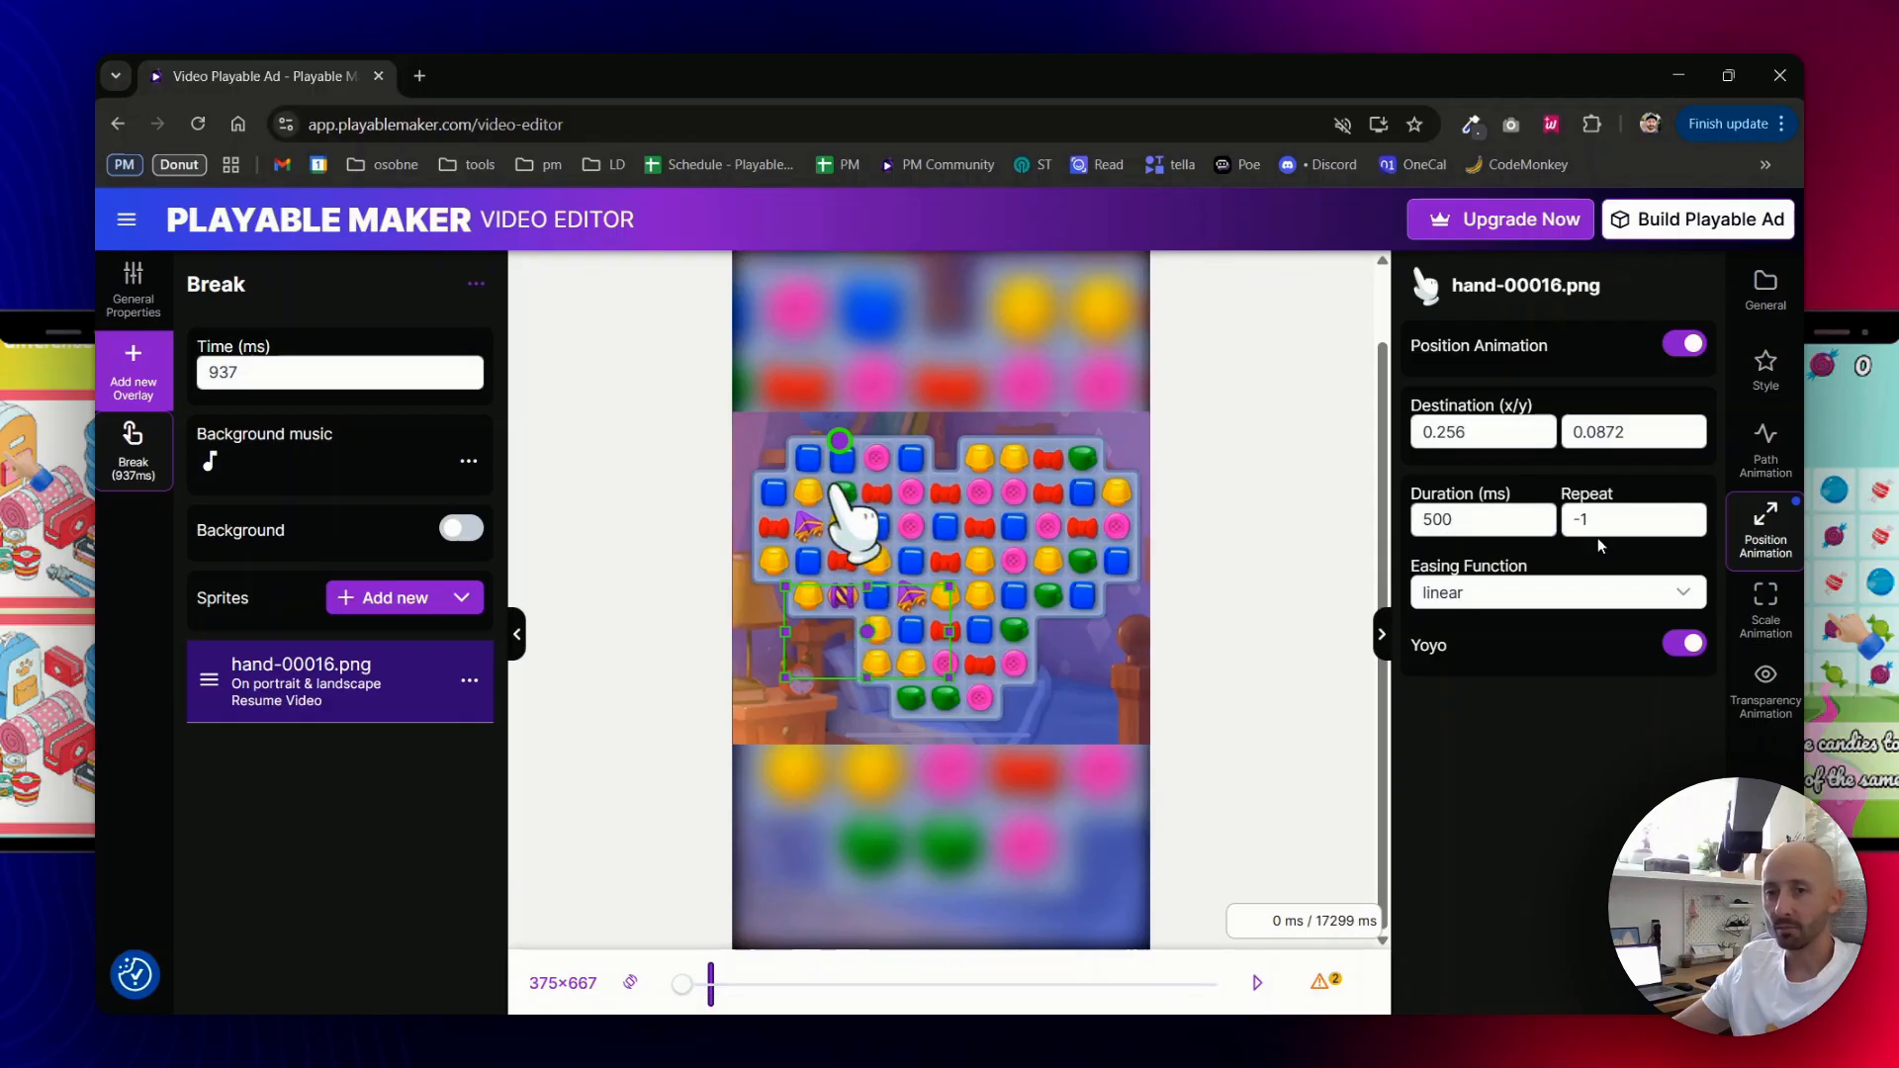
# - Check the position animation's easing options without changing them, and turn off the hand sprite's position animation
pyautogui.click(1487, 599)
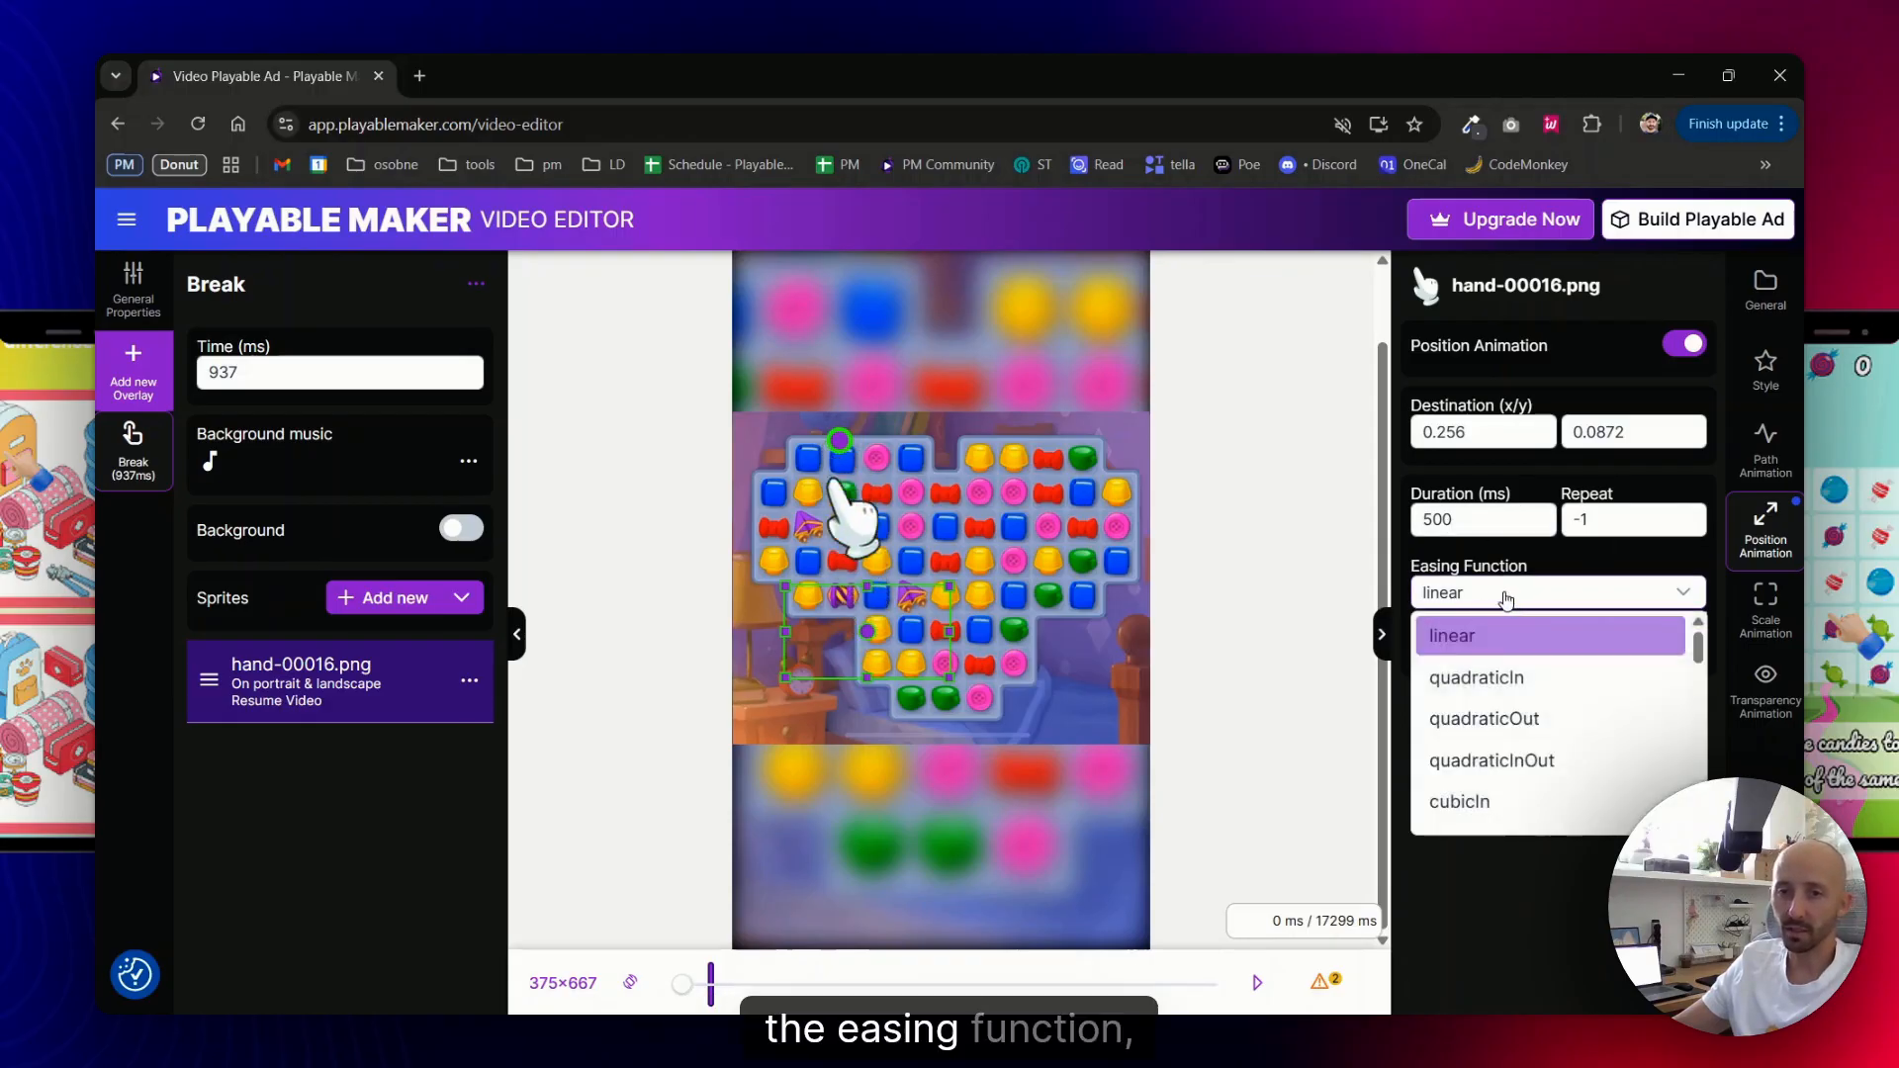
pyautogui.click(1505, 597)
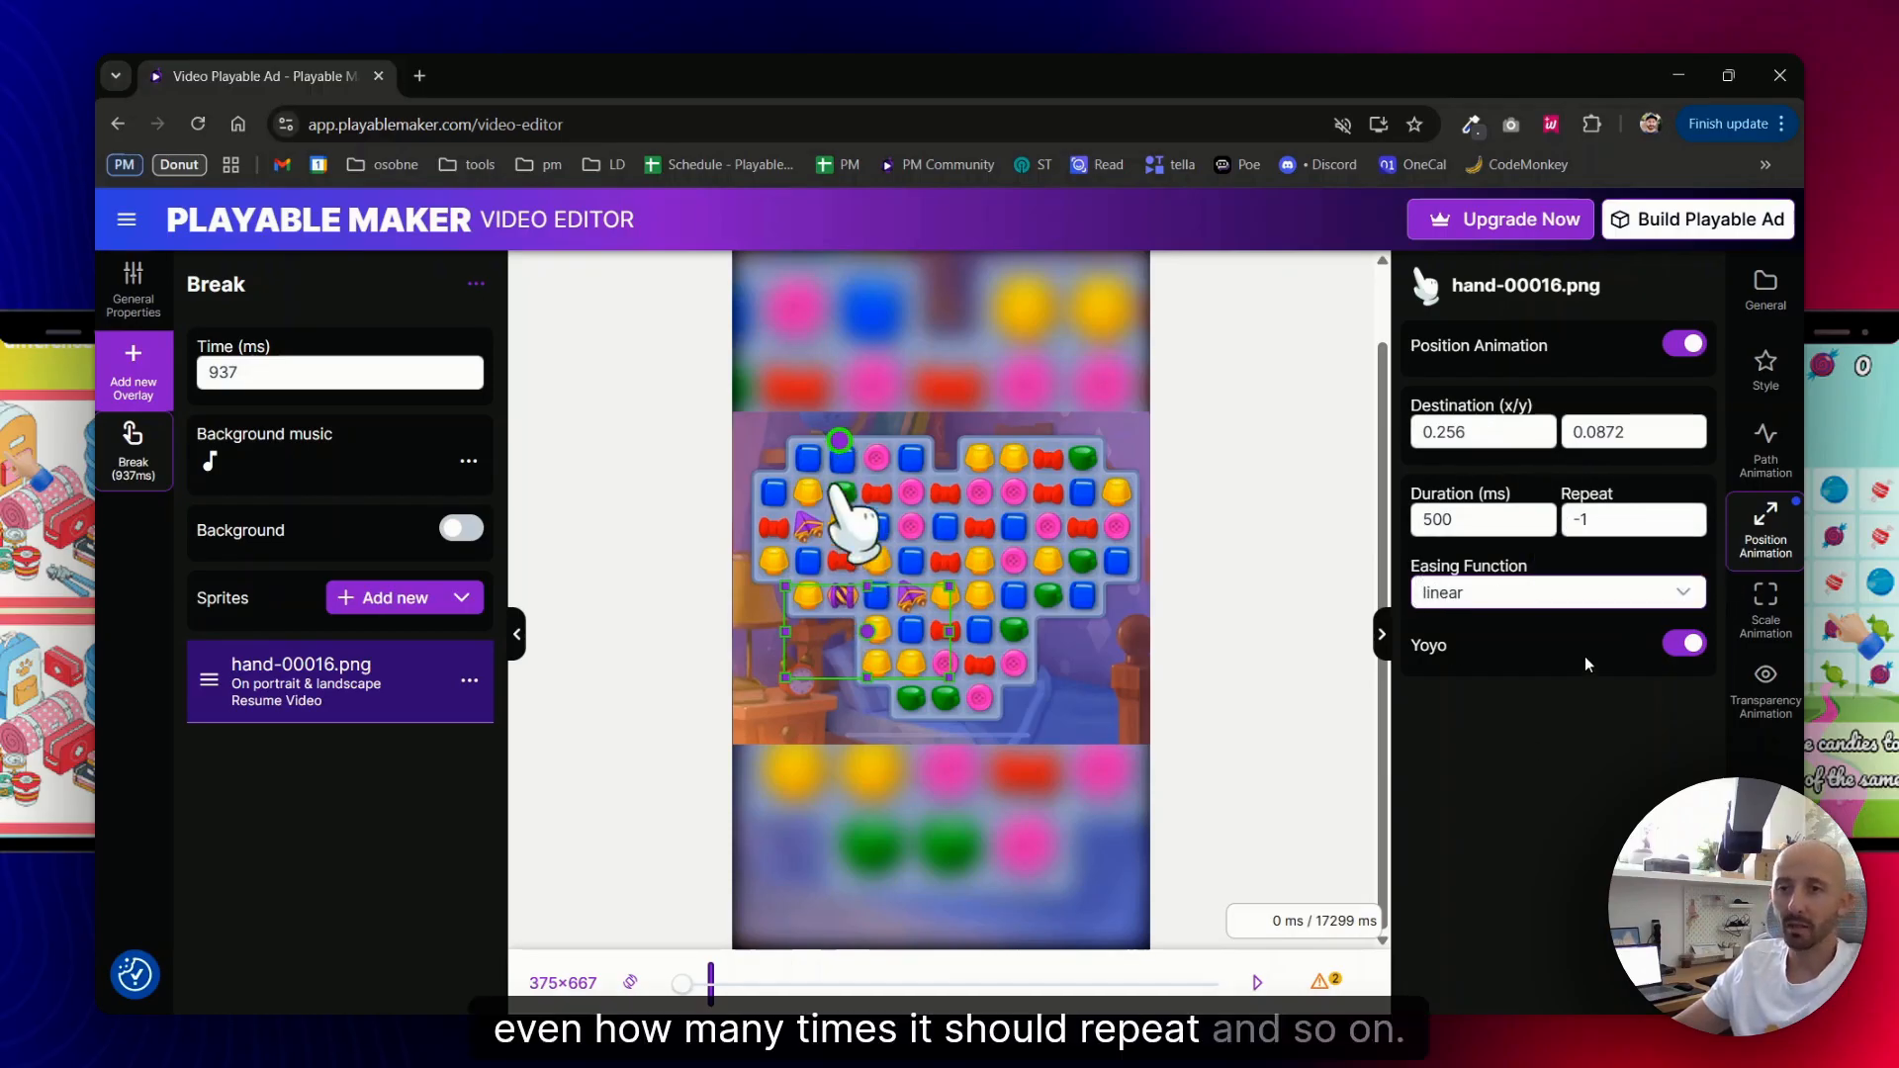
pyautogui.click(1683, 345)
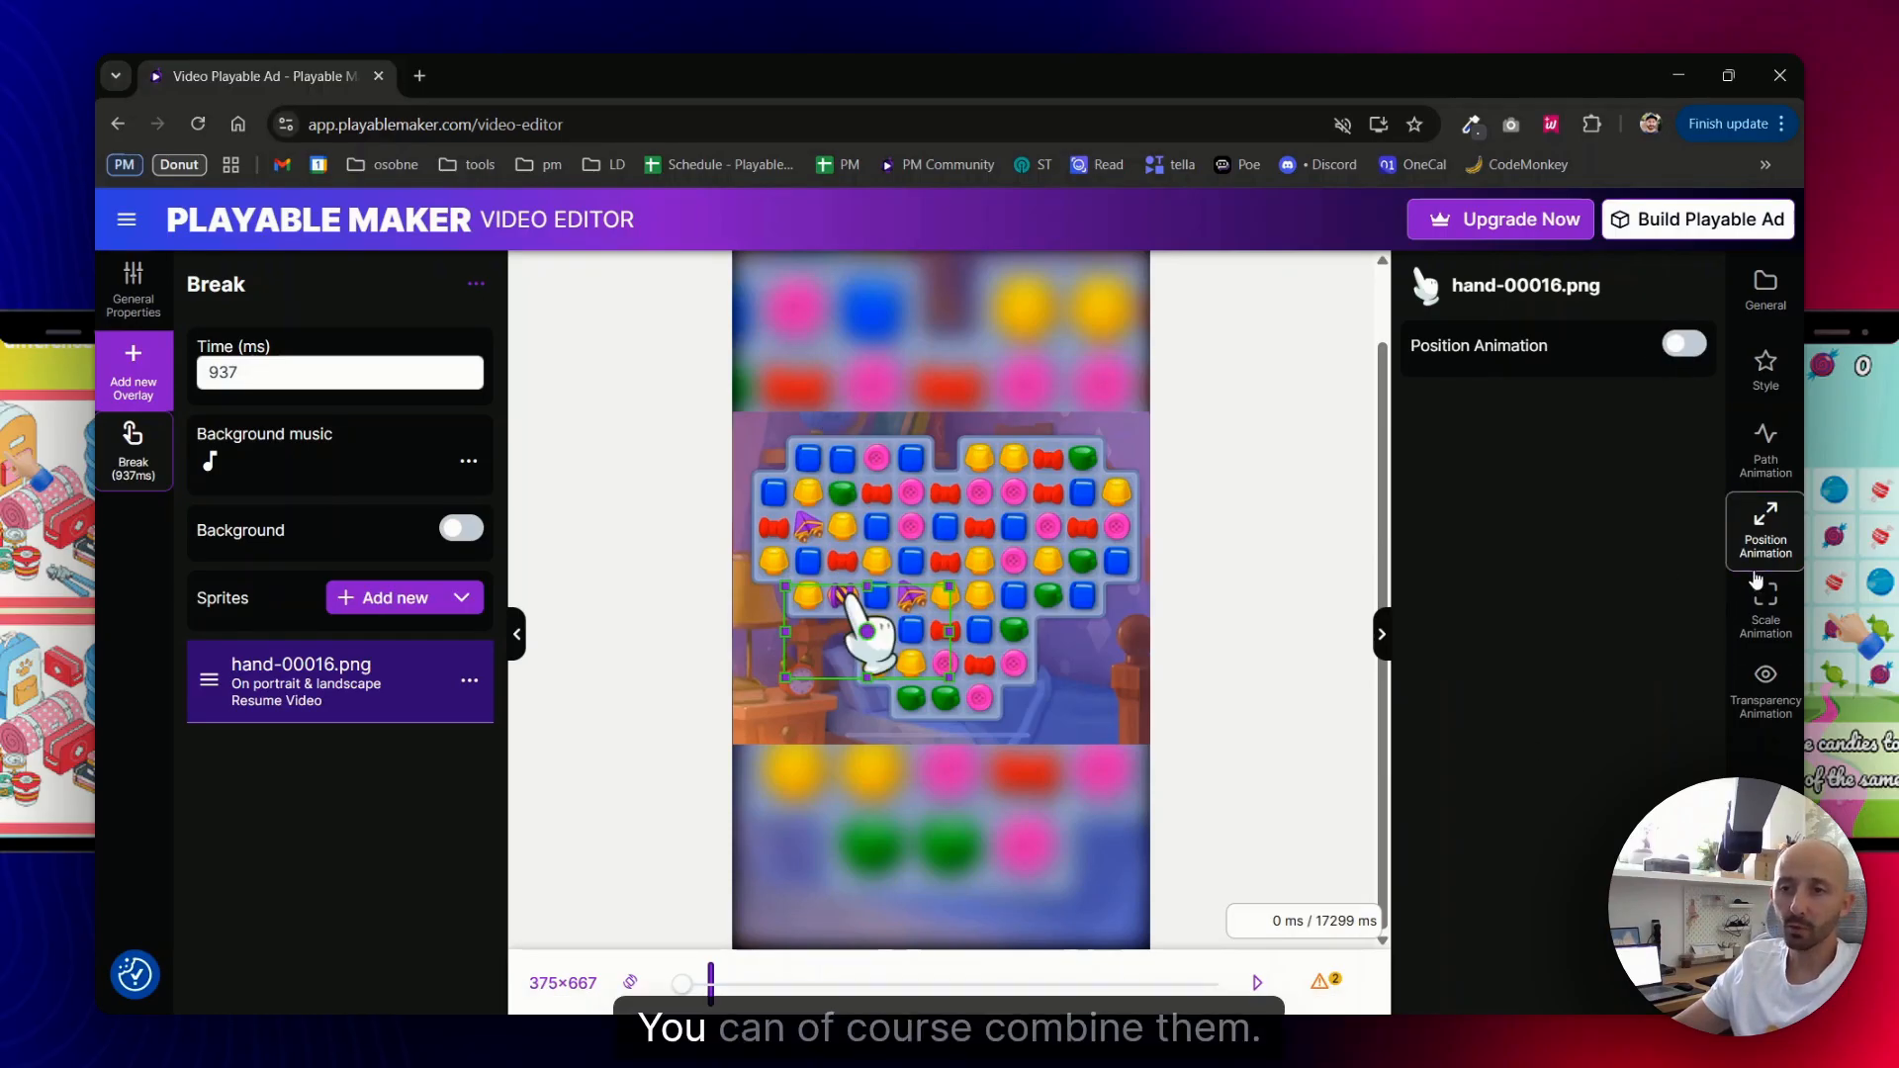
# - Turn on both the scale animation and the path animation for the hand sprite
pyautogui.click(1766, 609)
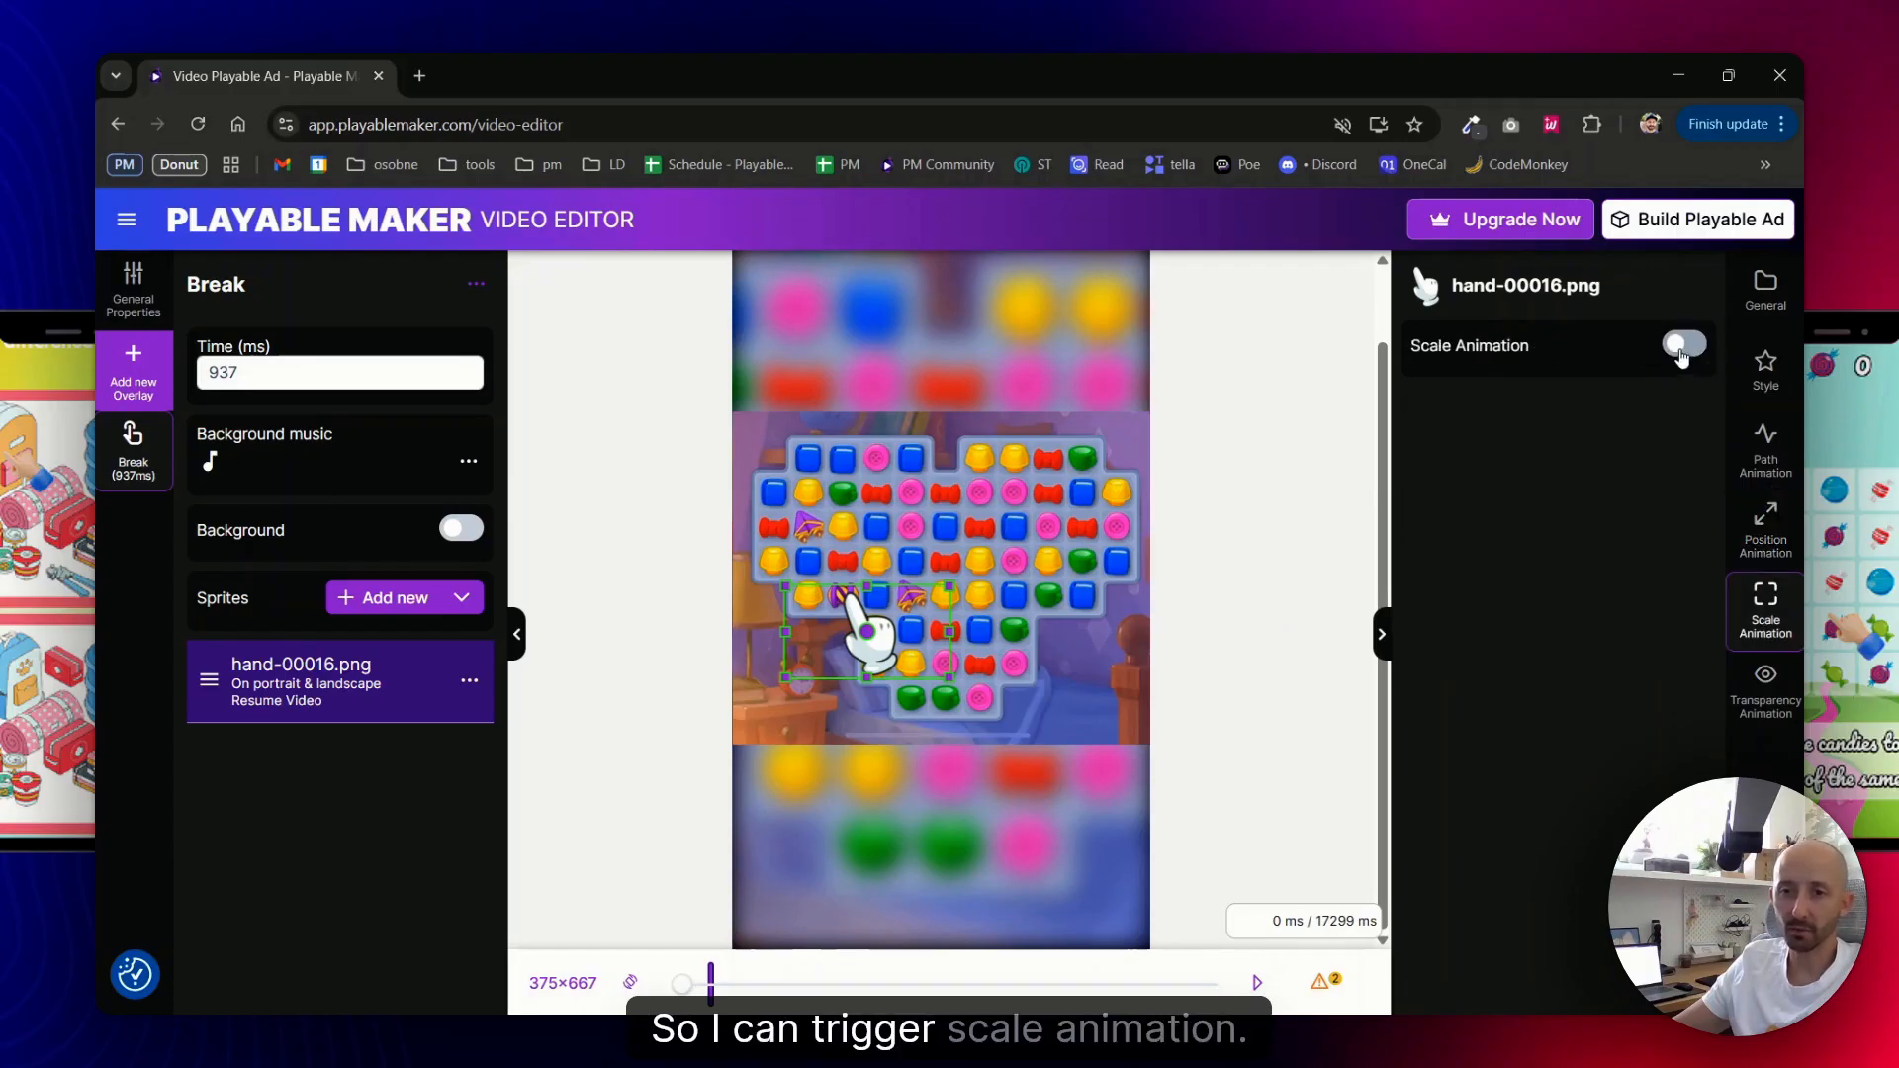
pyautogui.click(1684, 345)
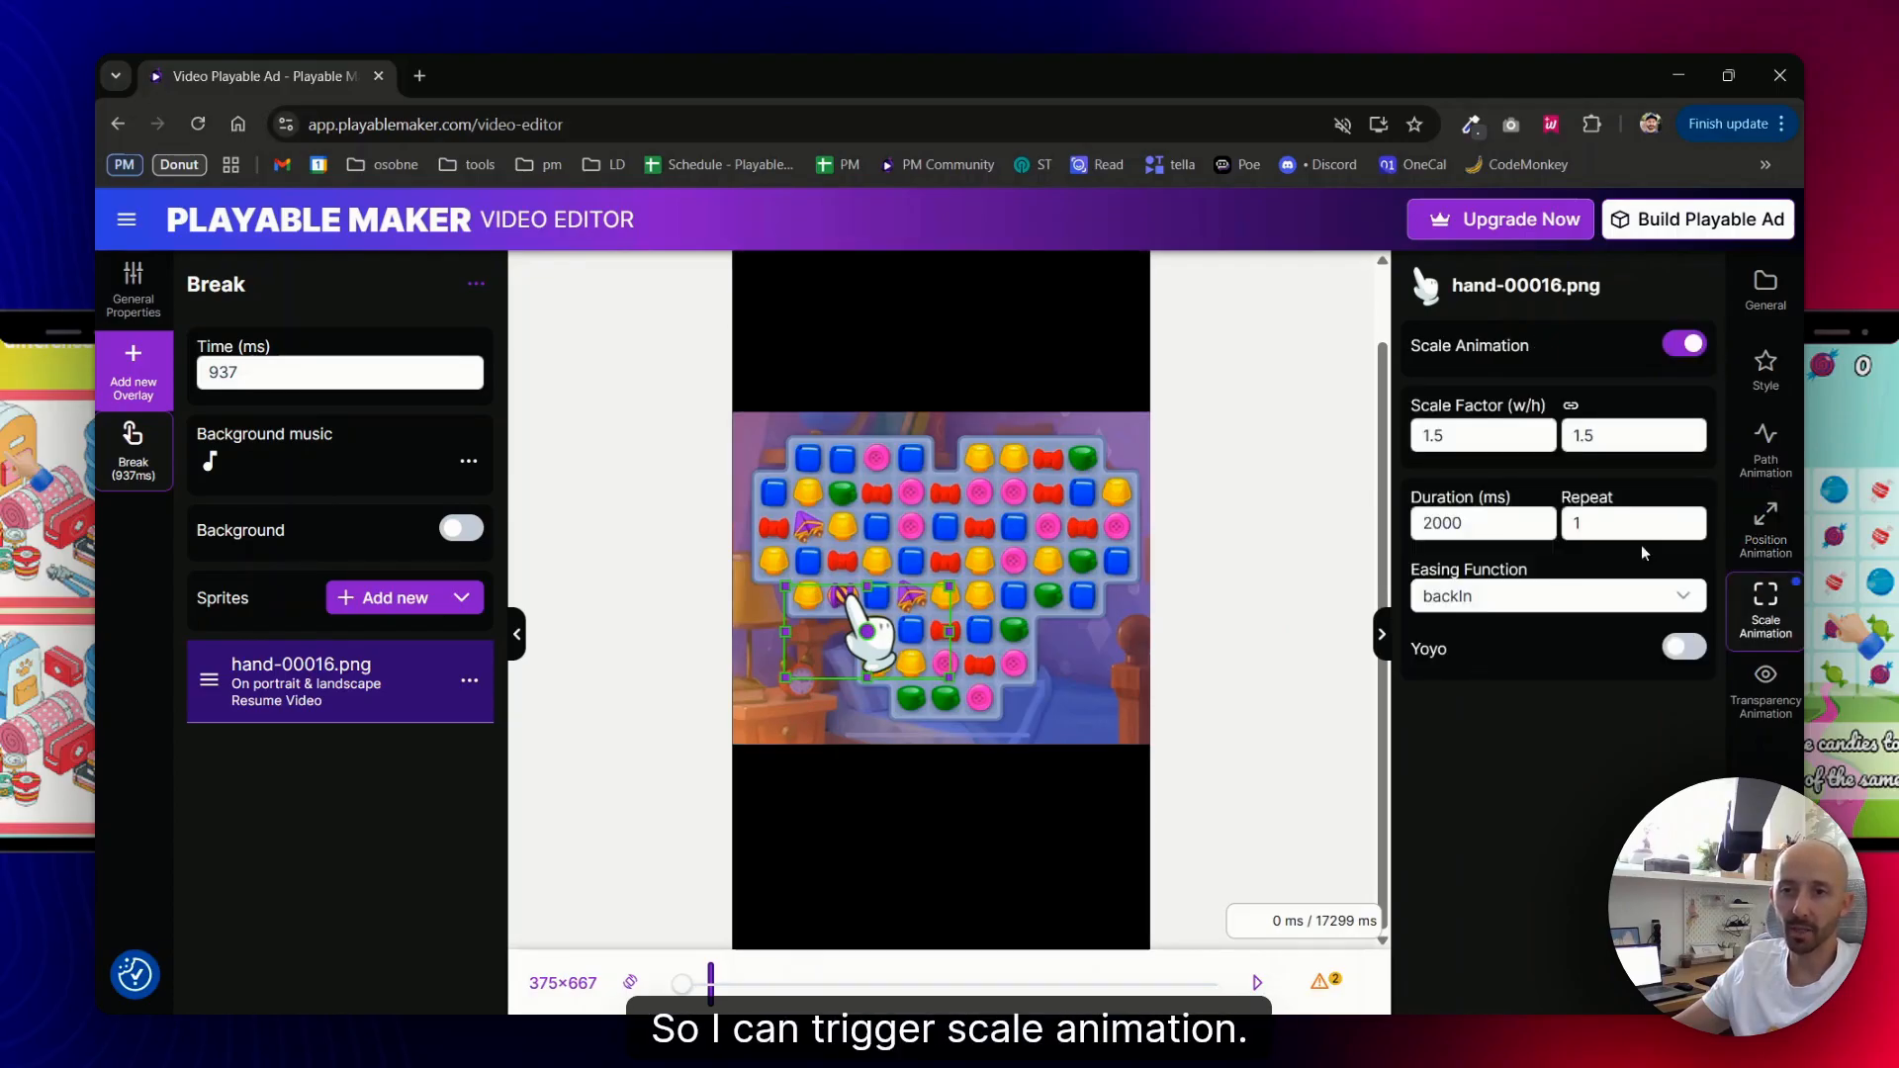
pyautogui.click(1748, 458)
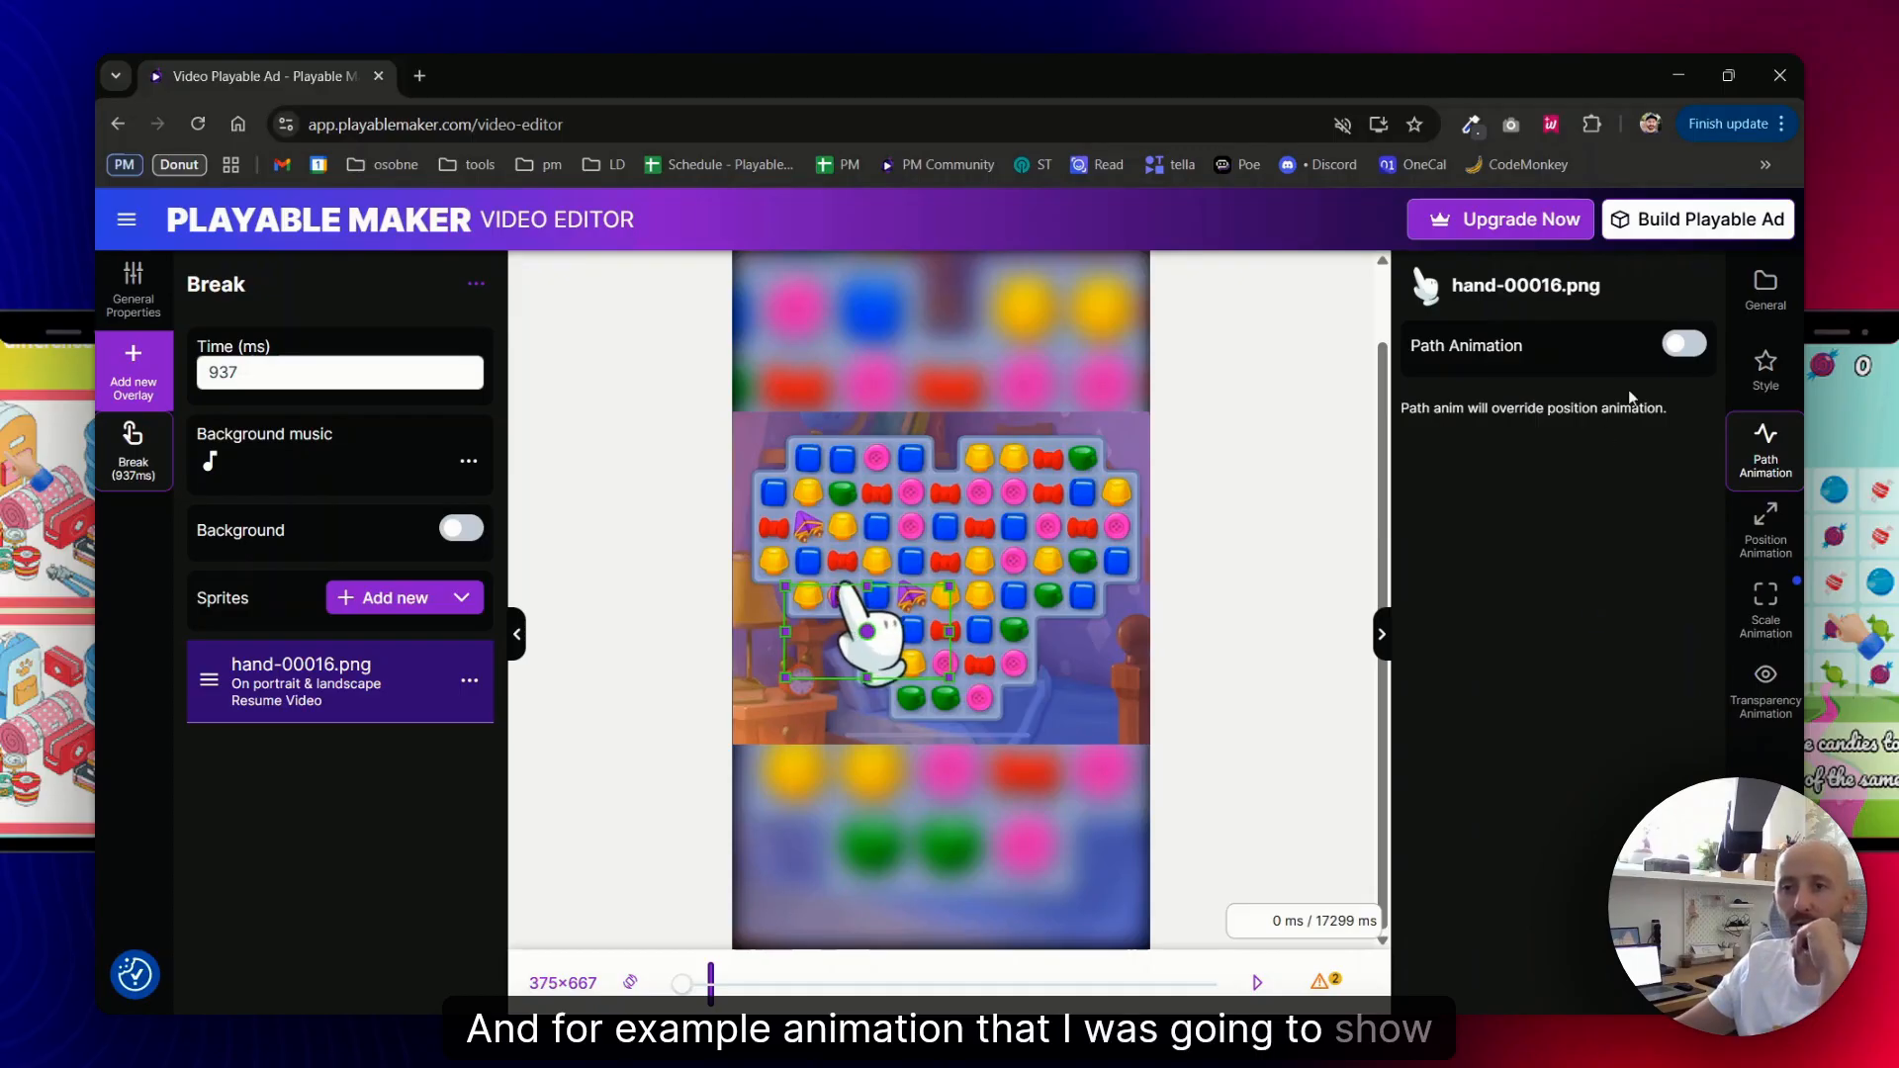
pyautogui.click(1684, 345)
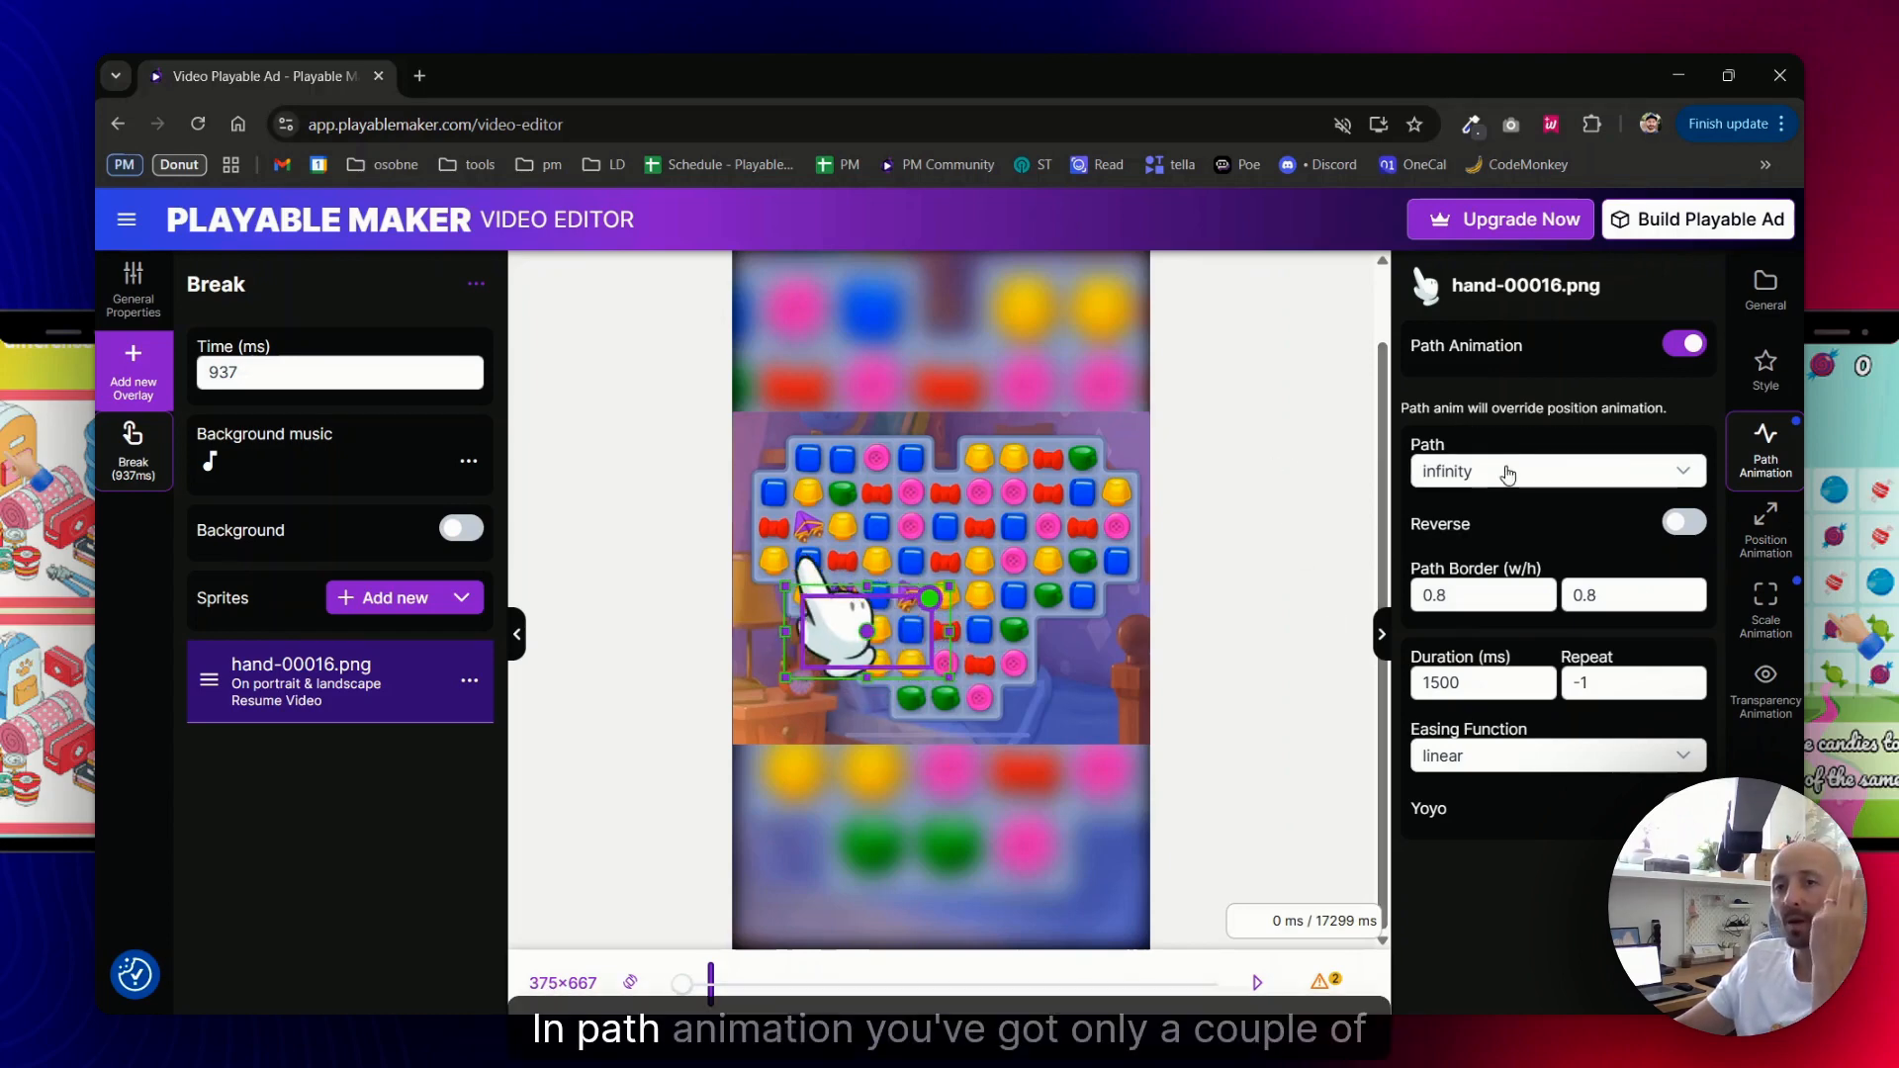
# - Try the ellipsis and rectangle shapes for the hand's path animation, set the path back to infinity, and try Reverse
pyautogui.click(1504, 472)
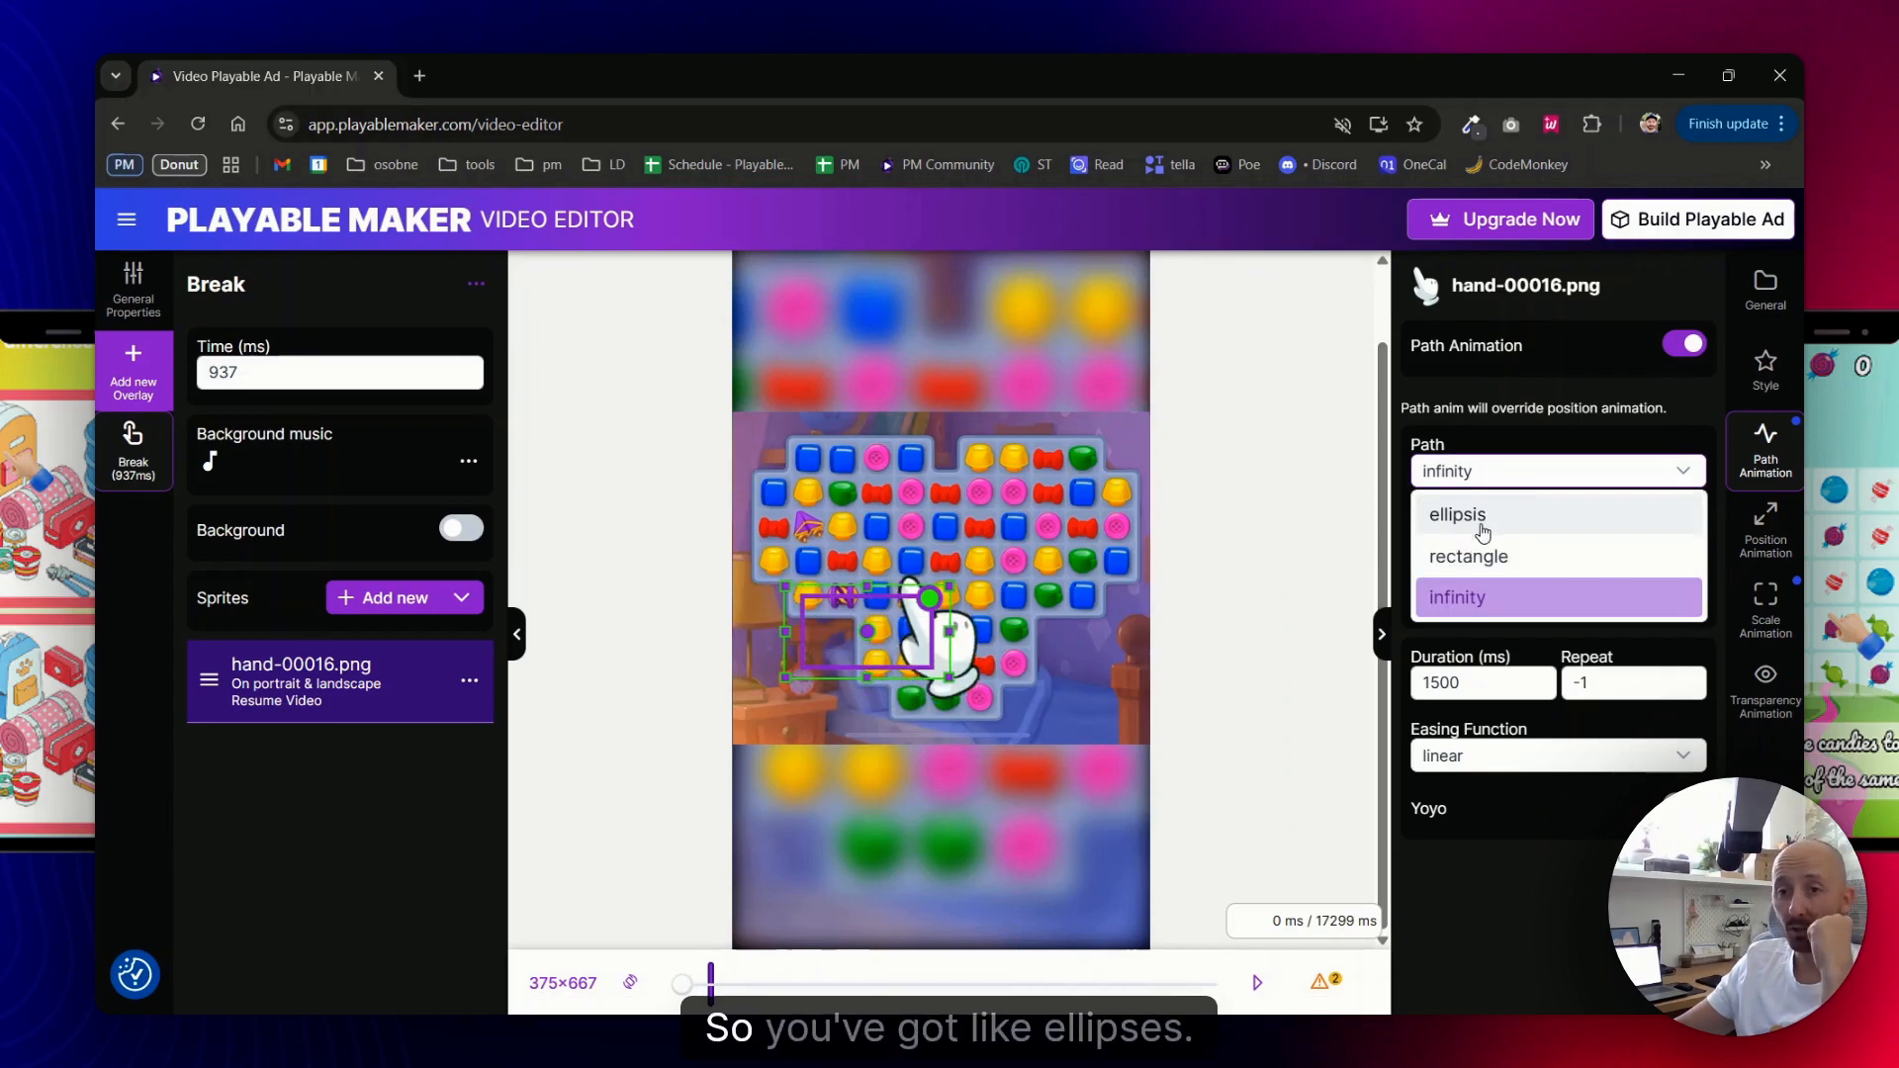
pyautogui.click(1483, 527)
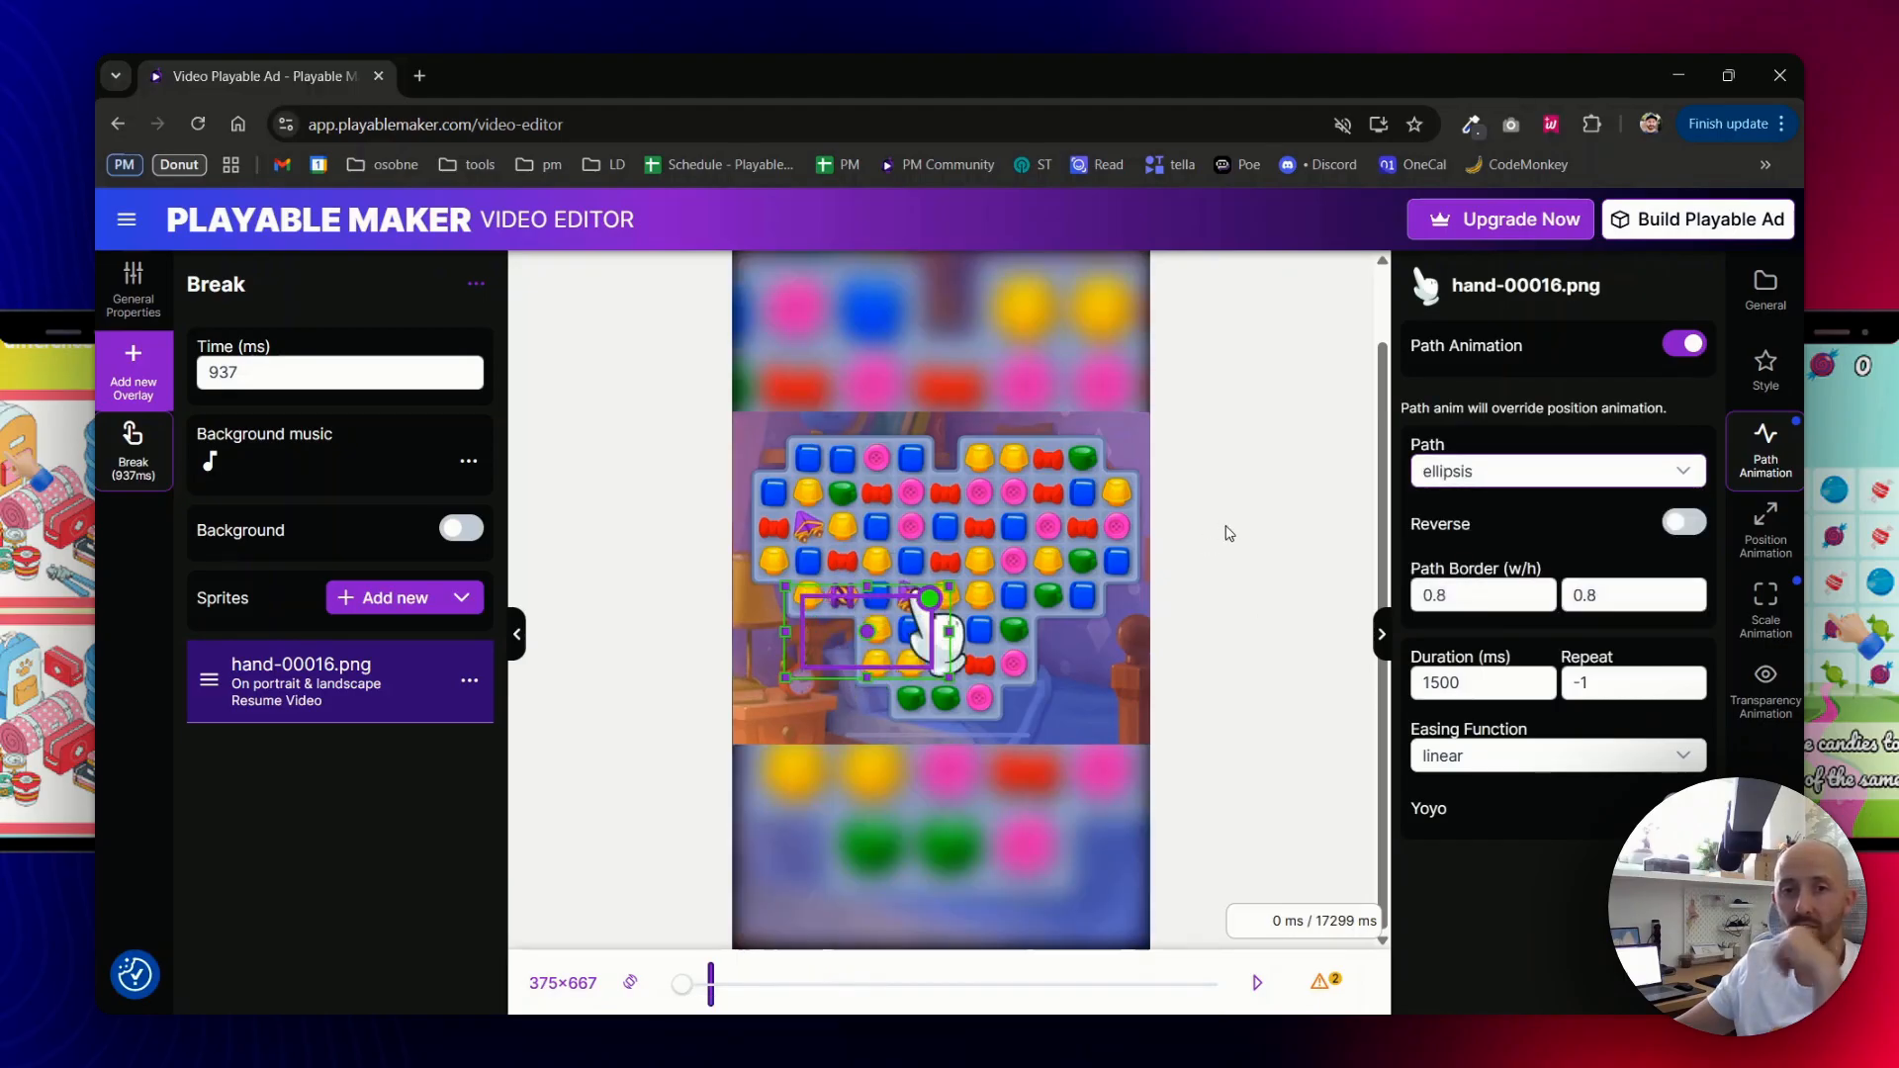
pyautogui.click(1452, 479)
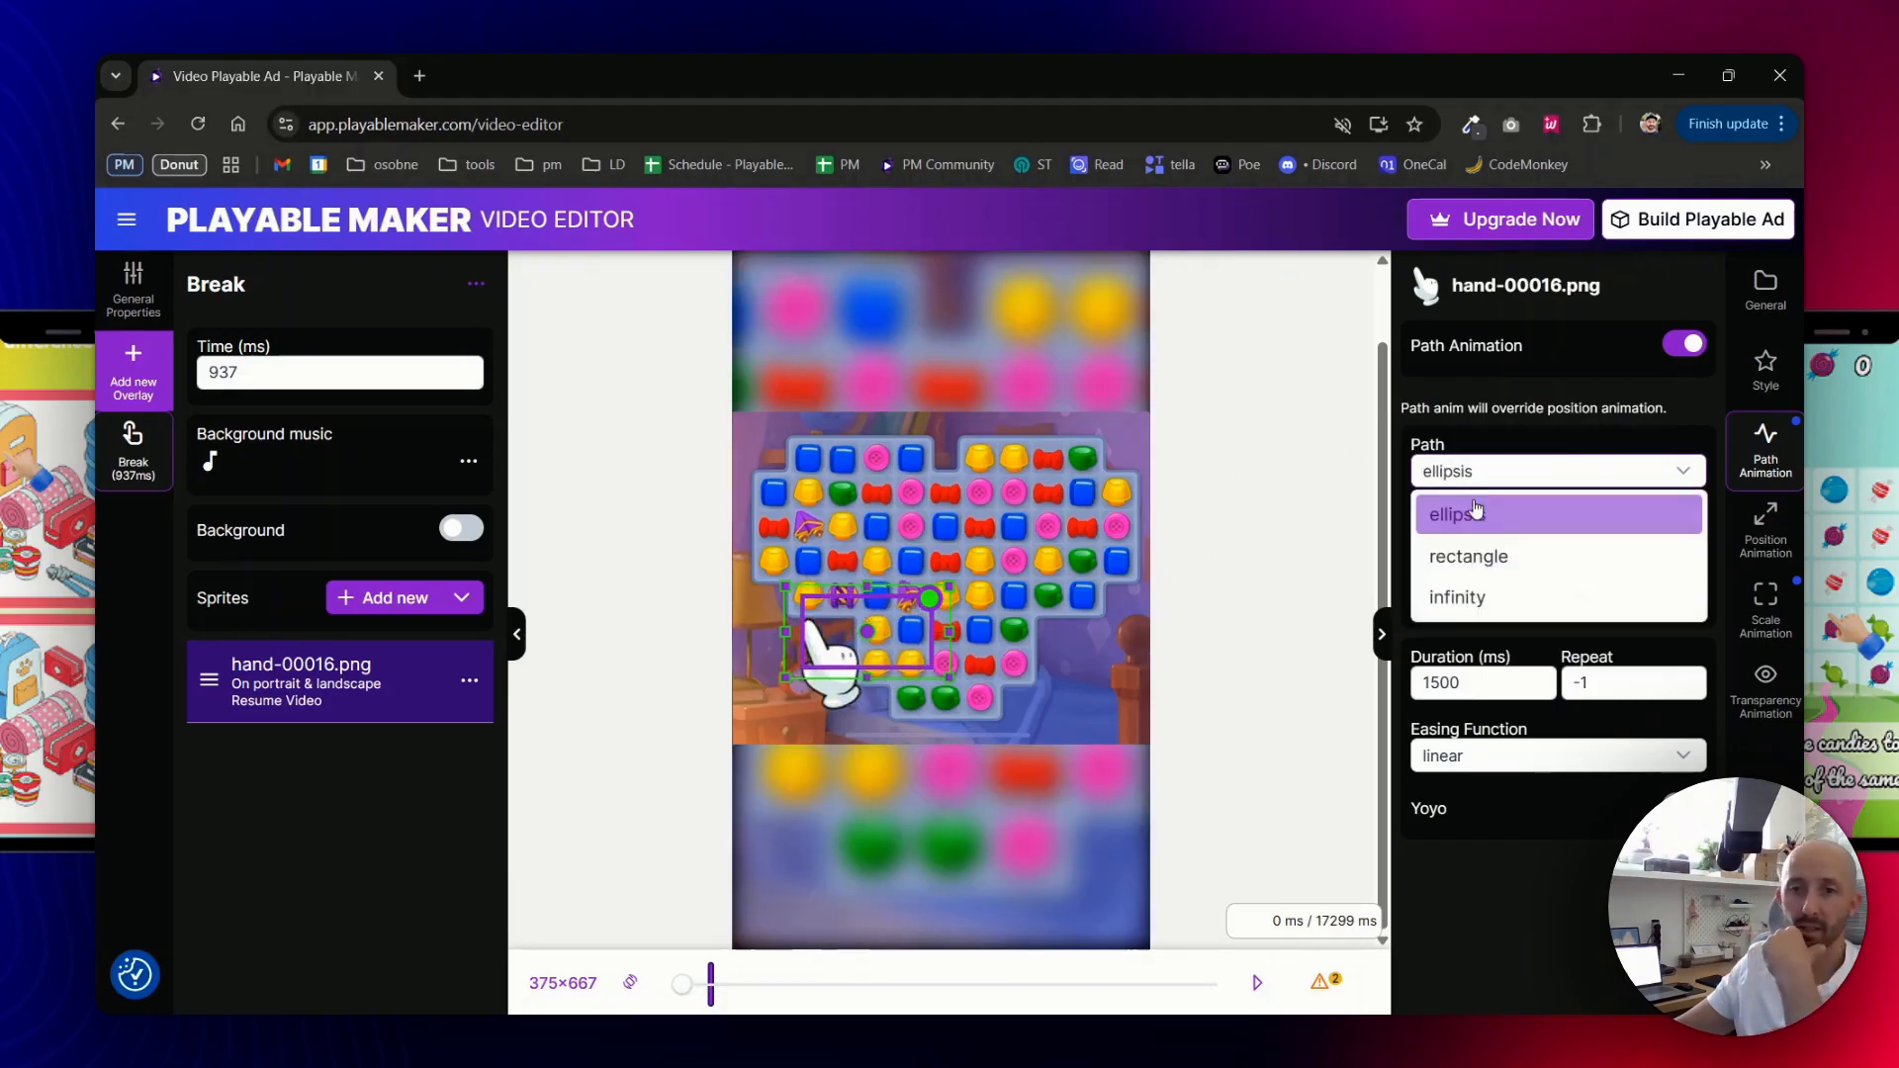
pyautogui.click(1481, 556)
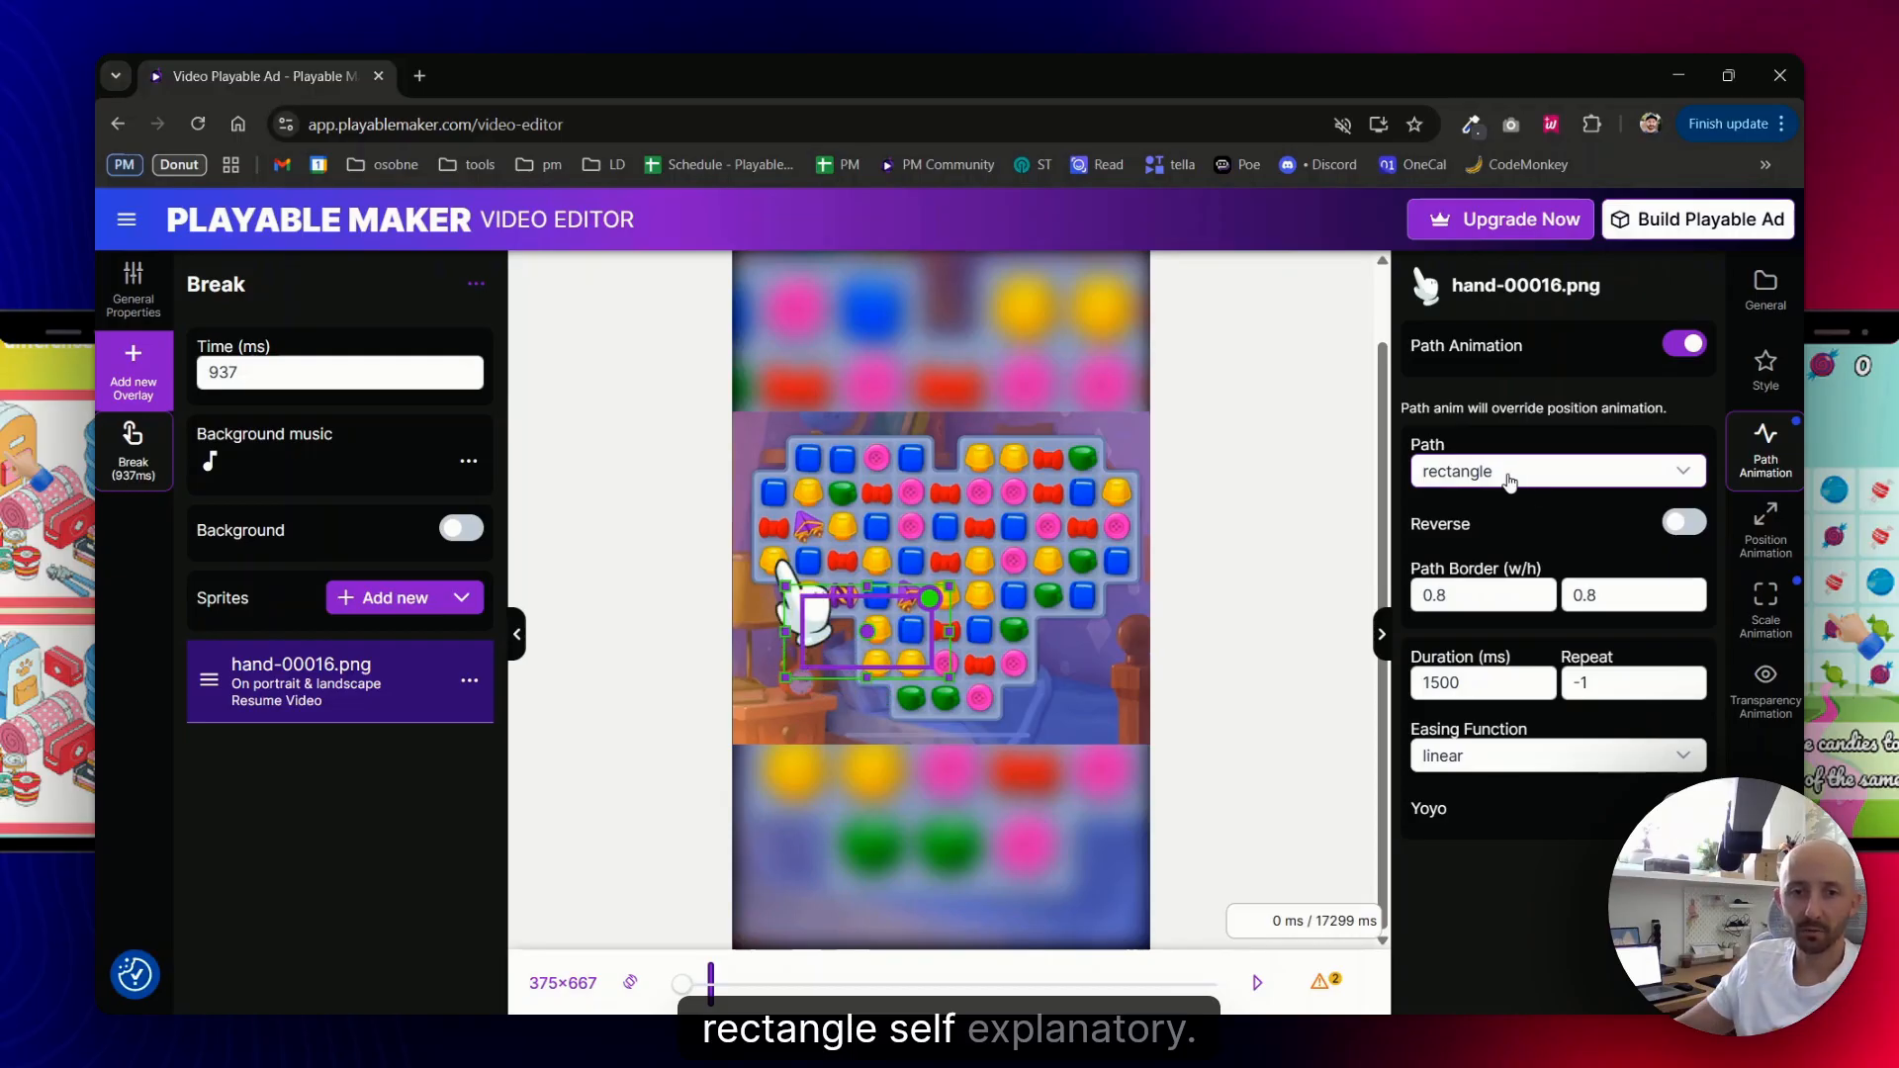
pyautogui.click(1496, 475)
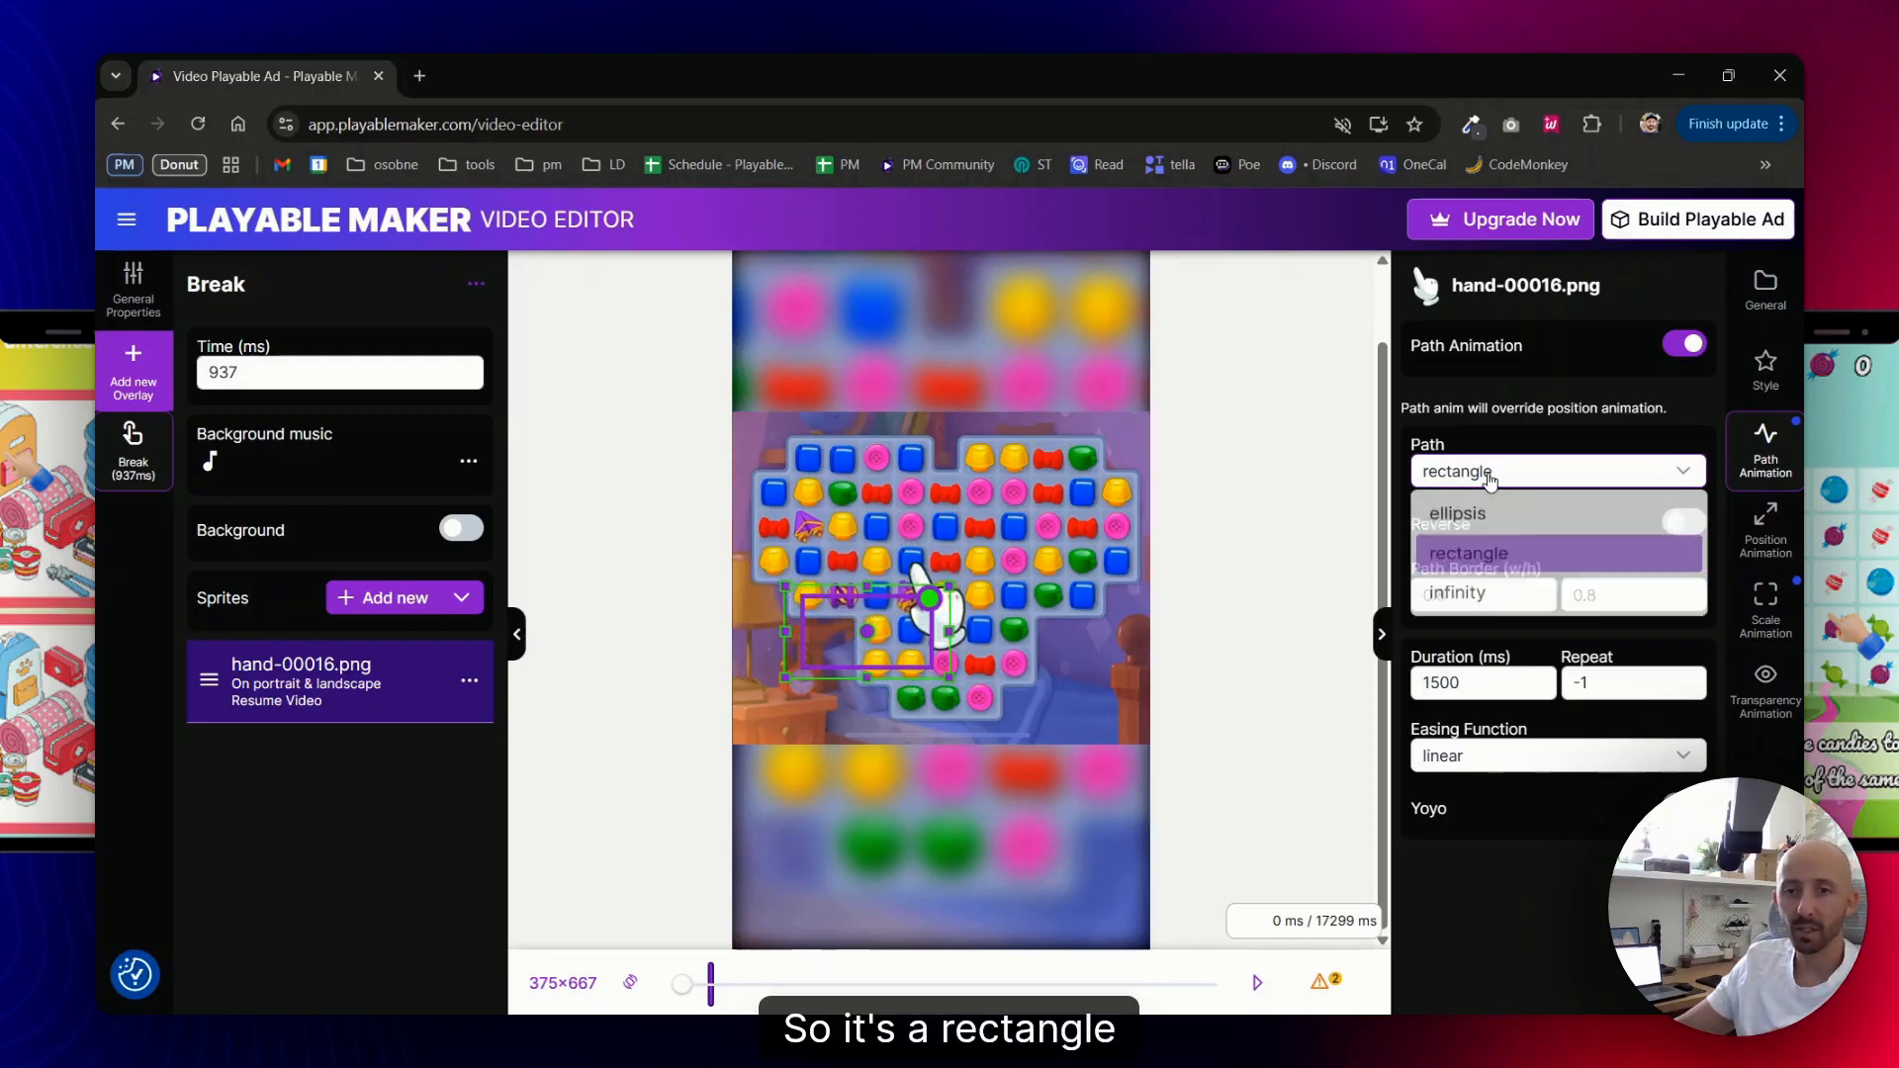
pyautogui.click(1471, 610)
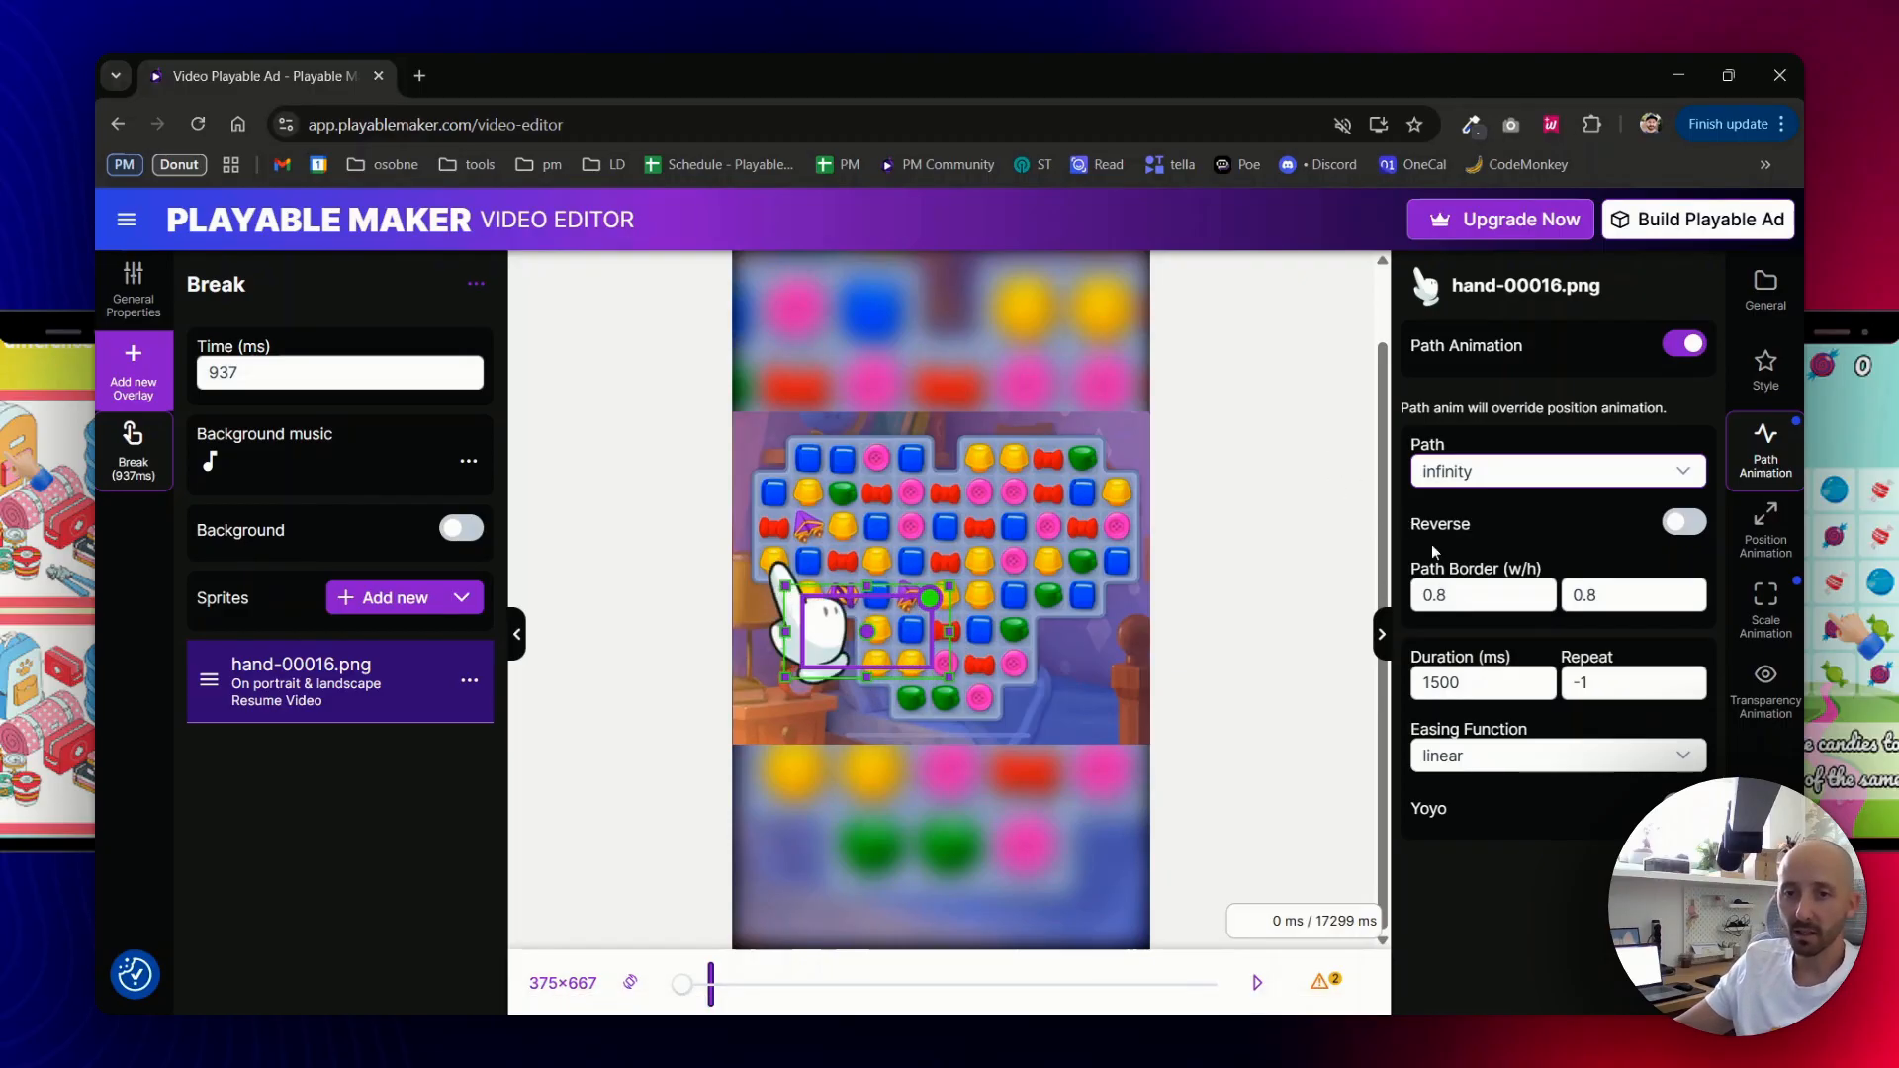
pyautogui.click(1685, 524)
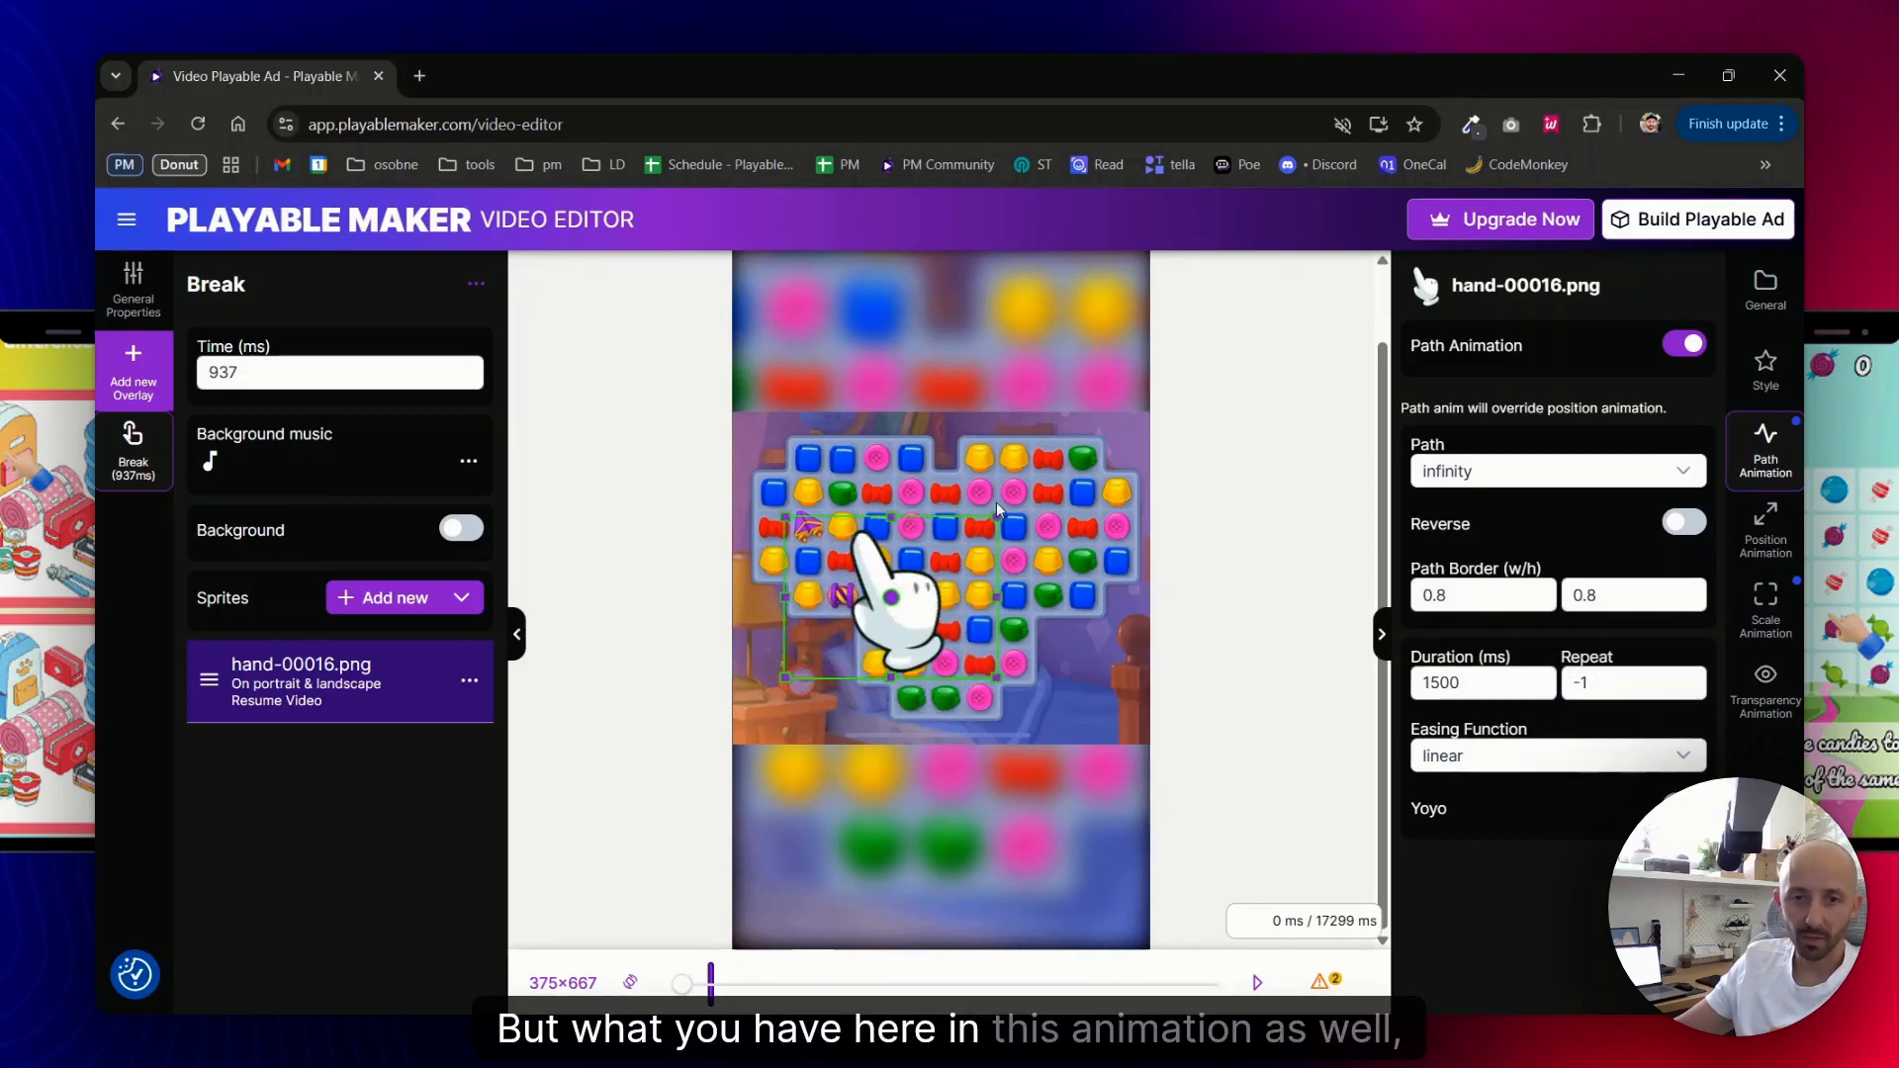
# - Enlarge the hand sprite and reshape its path border to about 0.7529 by 0.0653, then to about 0.0304 by 0.8419
pyautogui.moveTo(997, 511); pyautogui.dragTo(1076, 356)
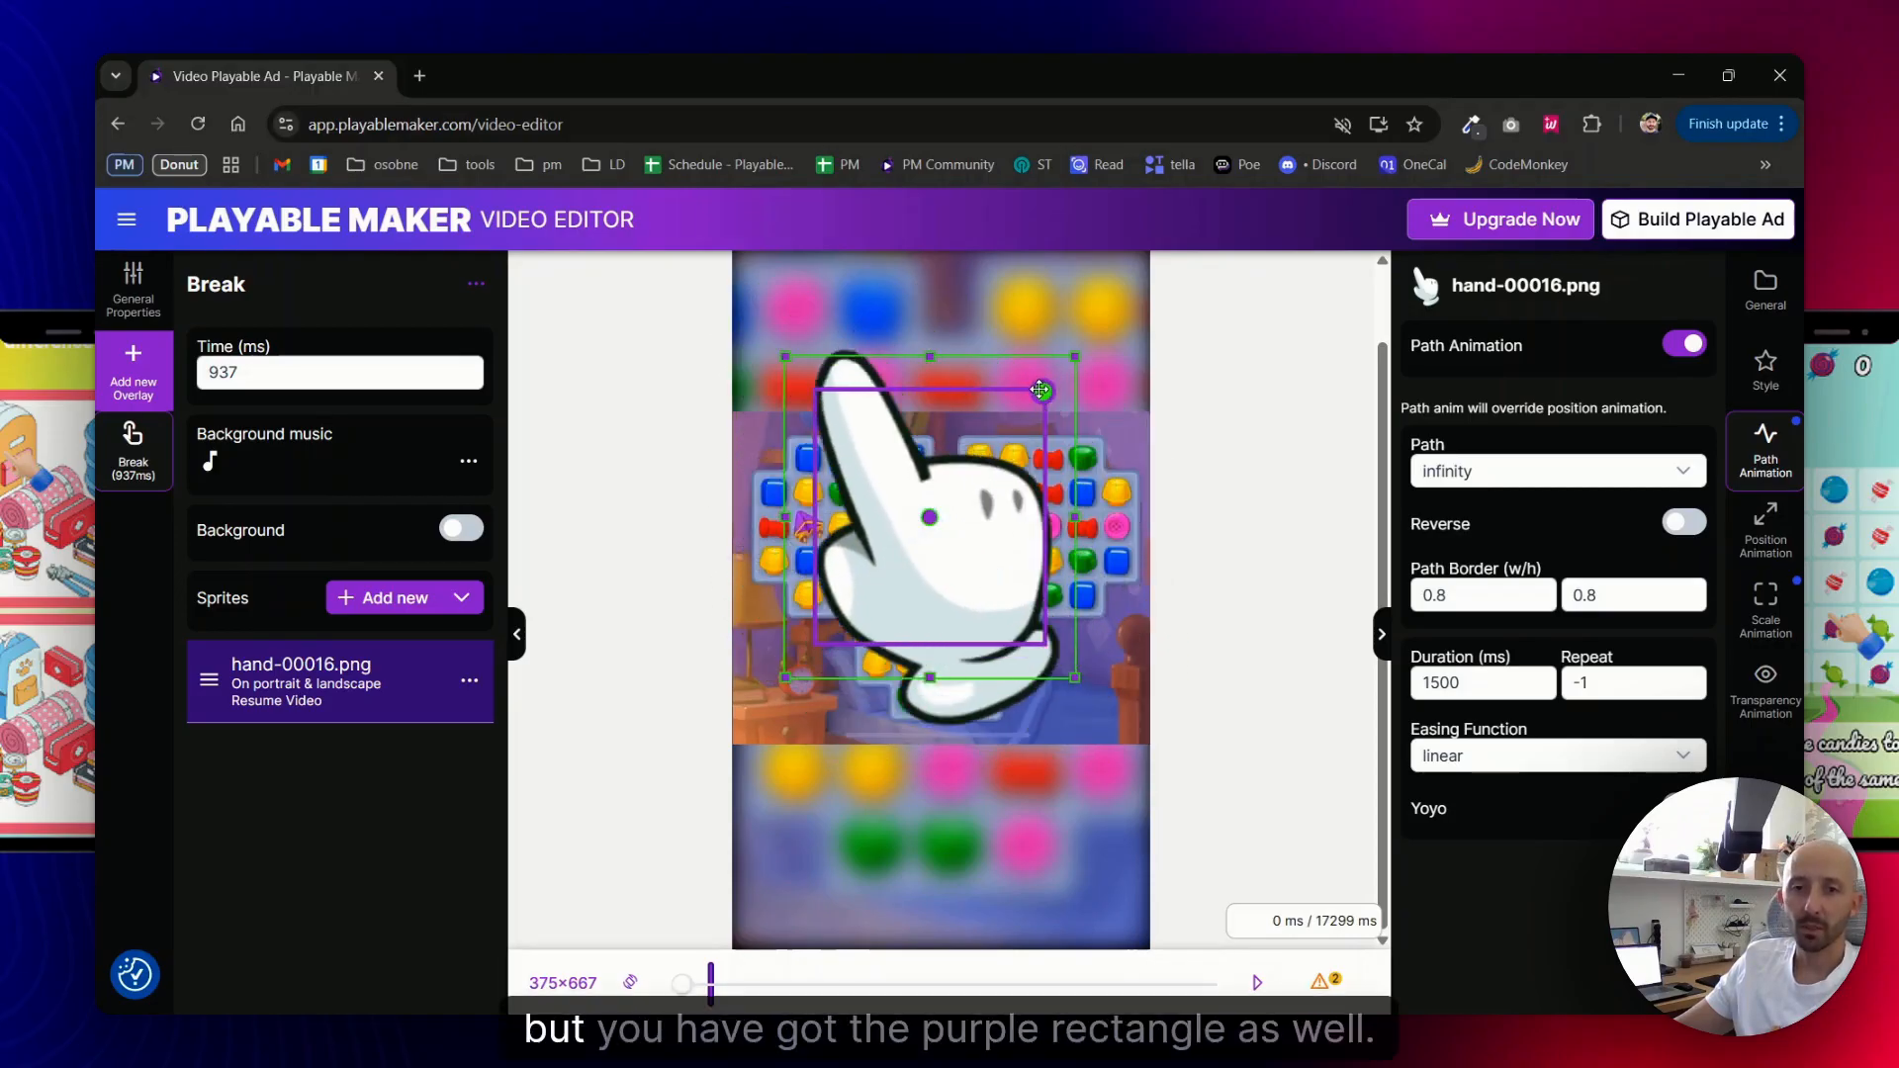
pyautogui.moveTo(1041, 391); pyautogui.dragTo(1035, 511)
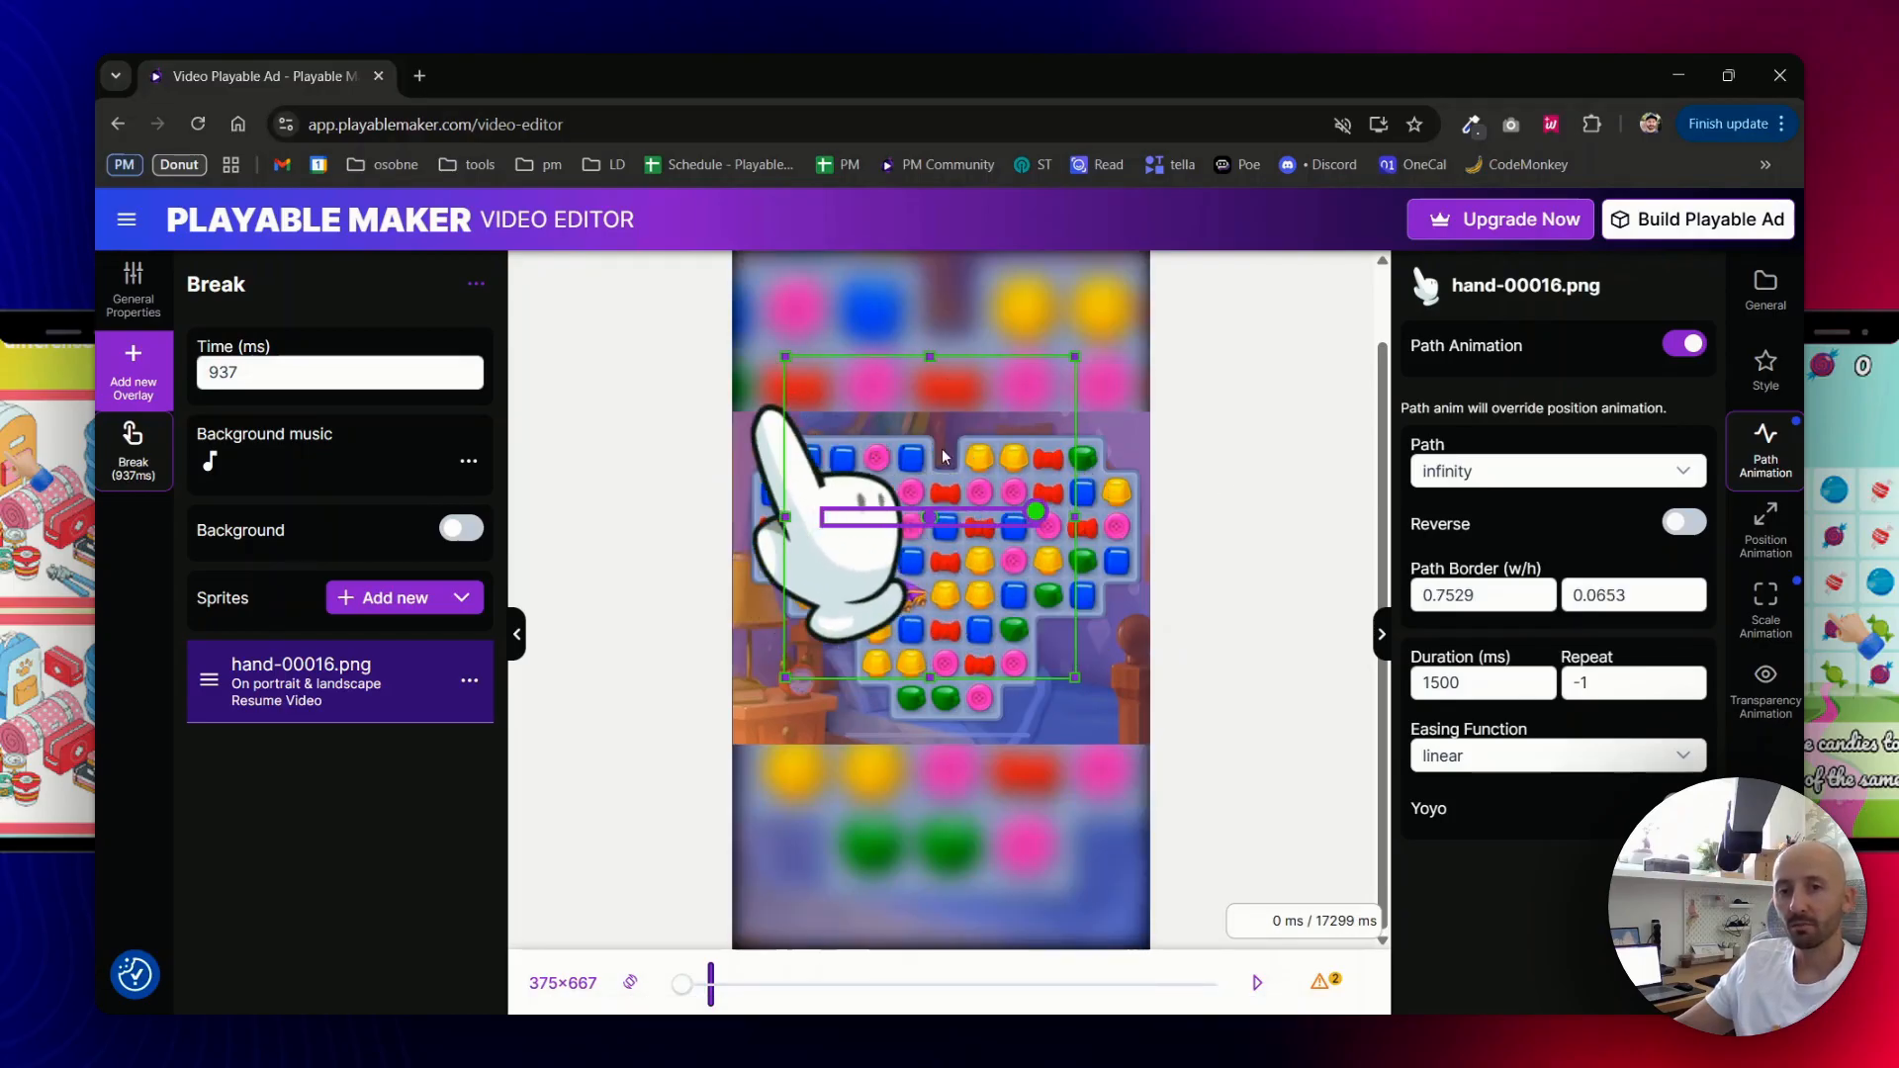
pyautogui.click(1450, 472)
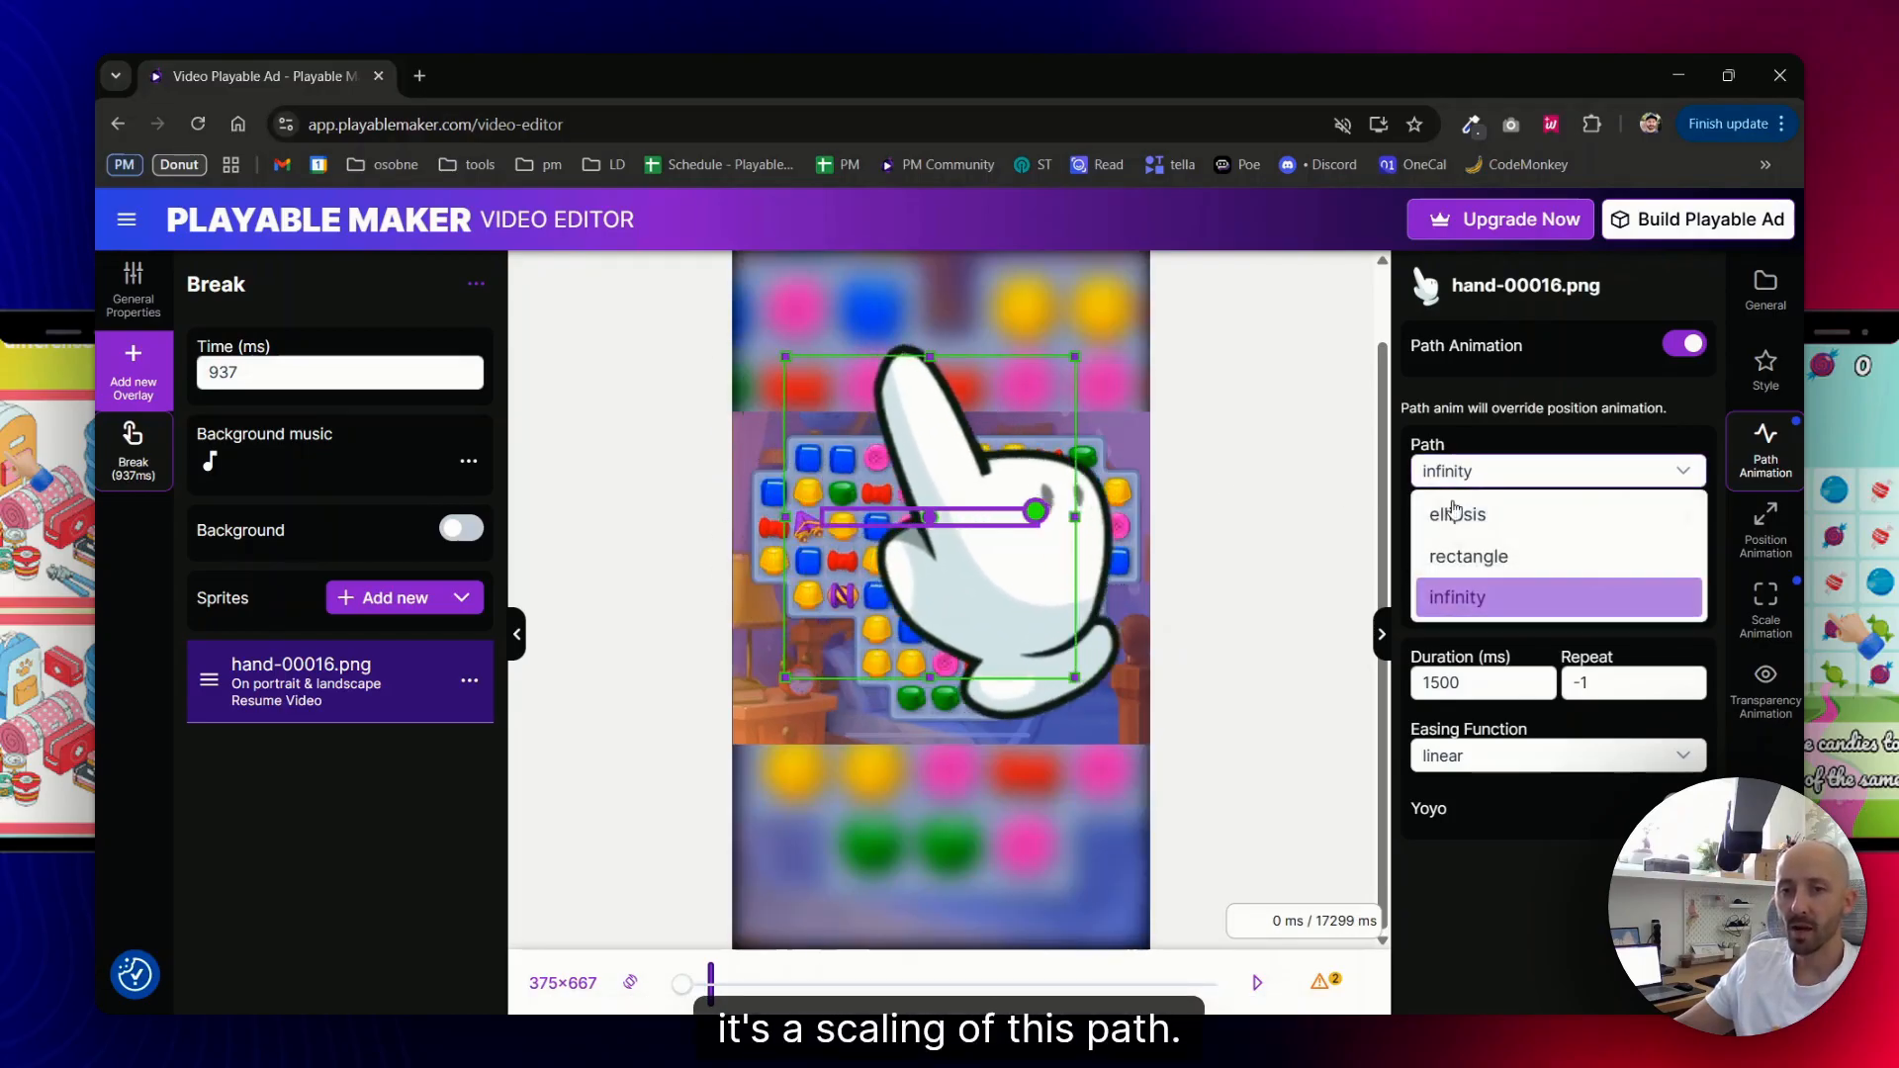
pyautogui.click(1241, 453)
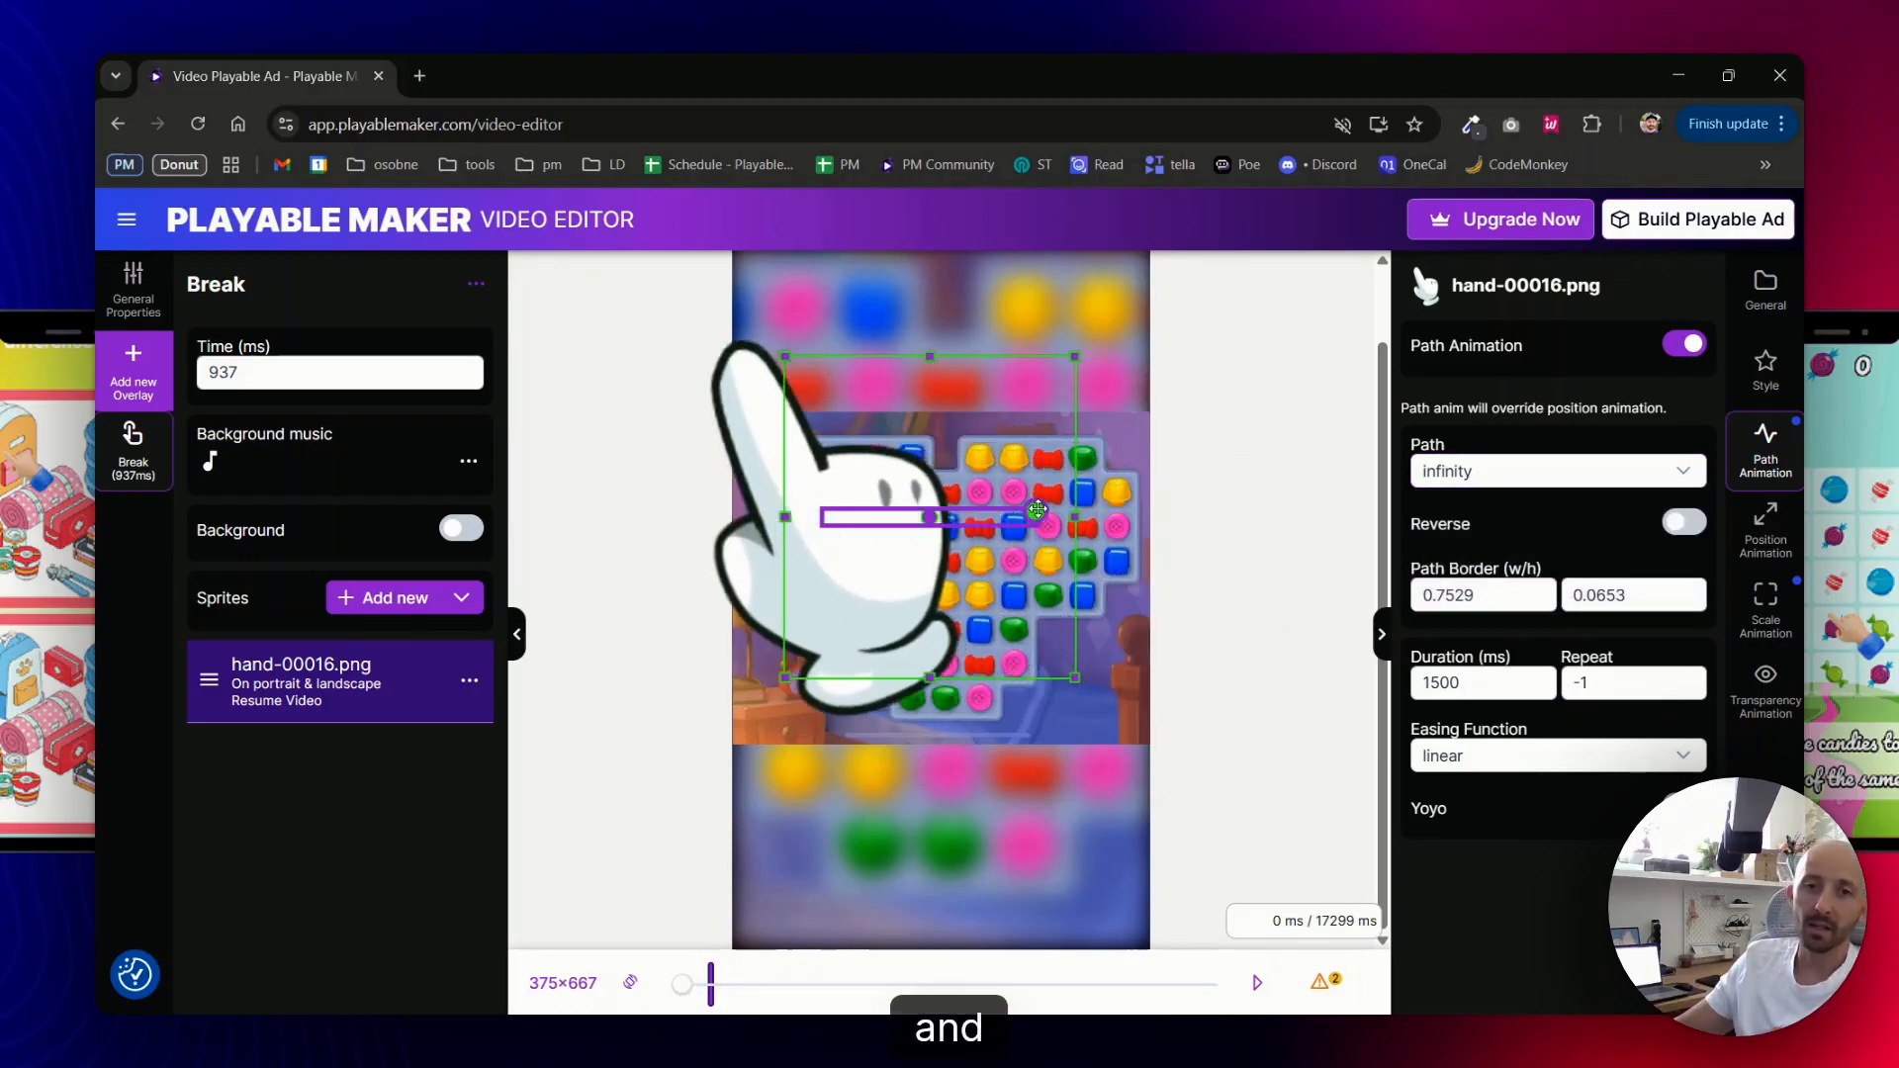
pyautogui.moveTo(1038, 510); pyautogui.dragTo(929, 384)
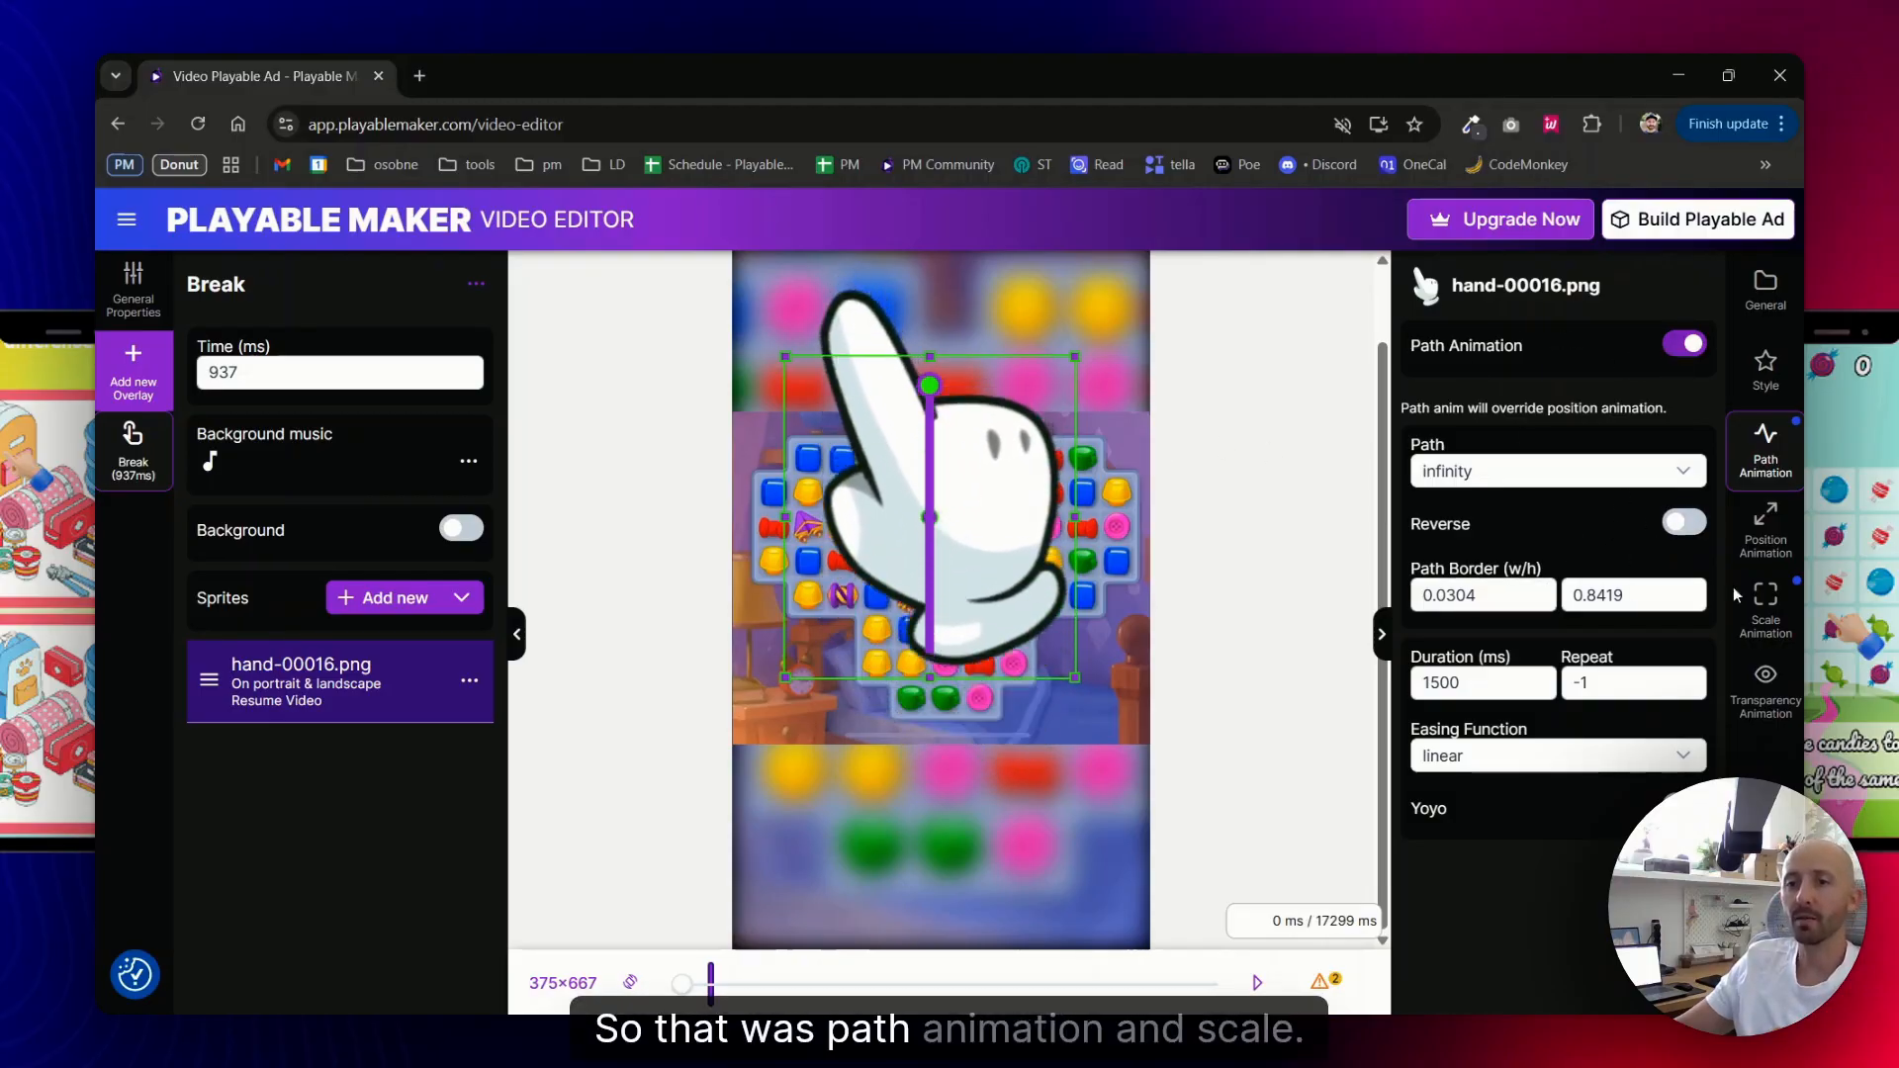
# - Turn off the hand sprite's scale animation and path animation
pyautogui.click(1765, 609)
pyautogui.click(1688, 346)
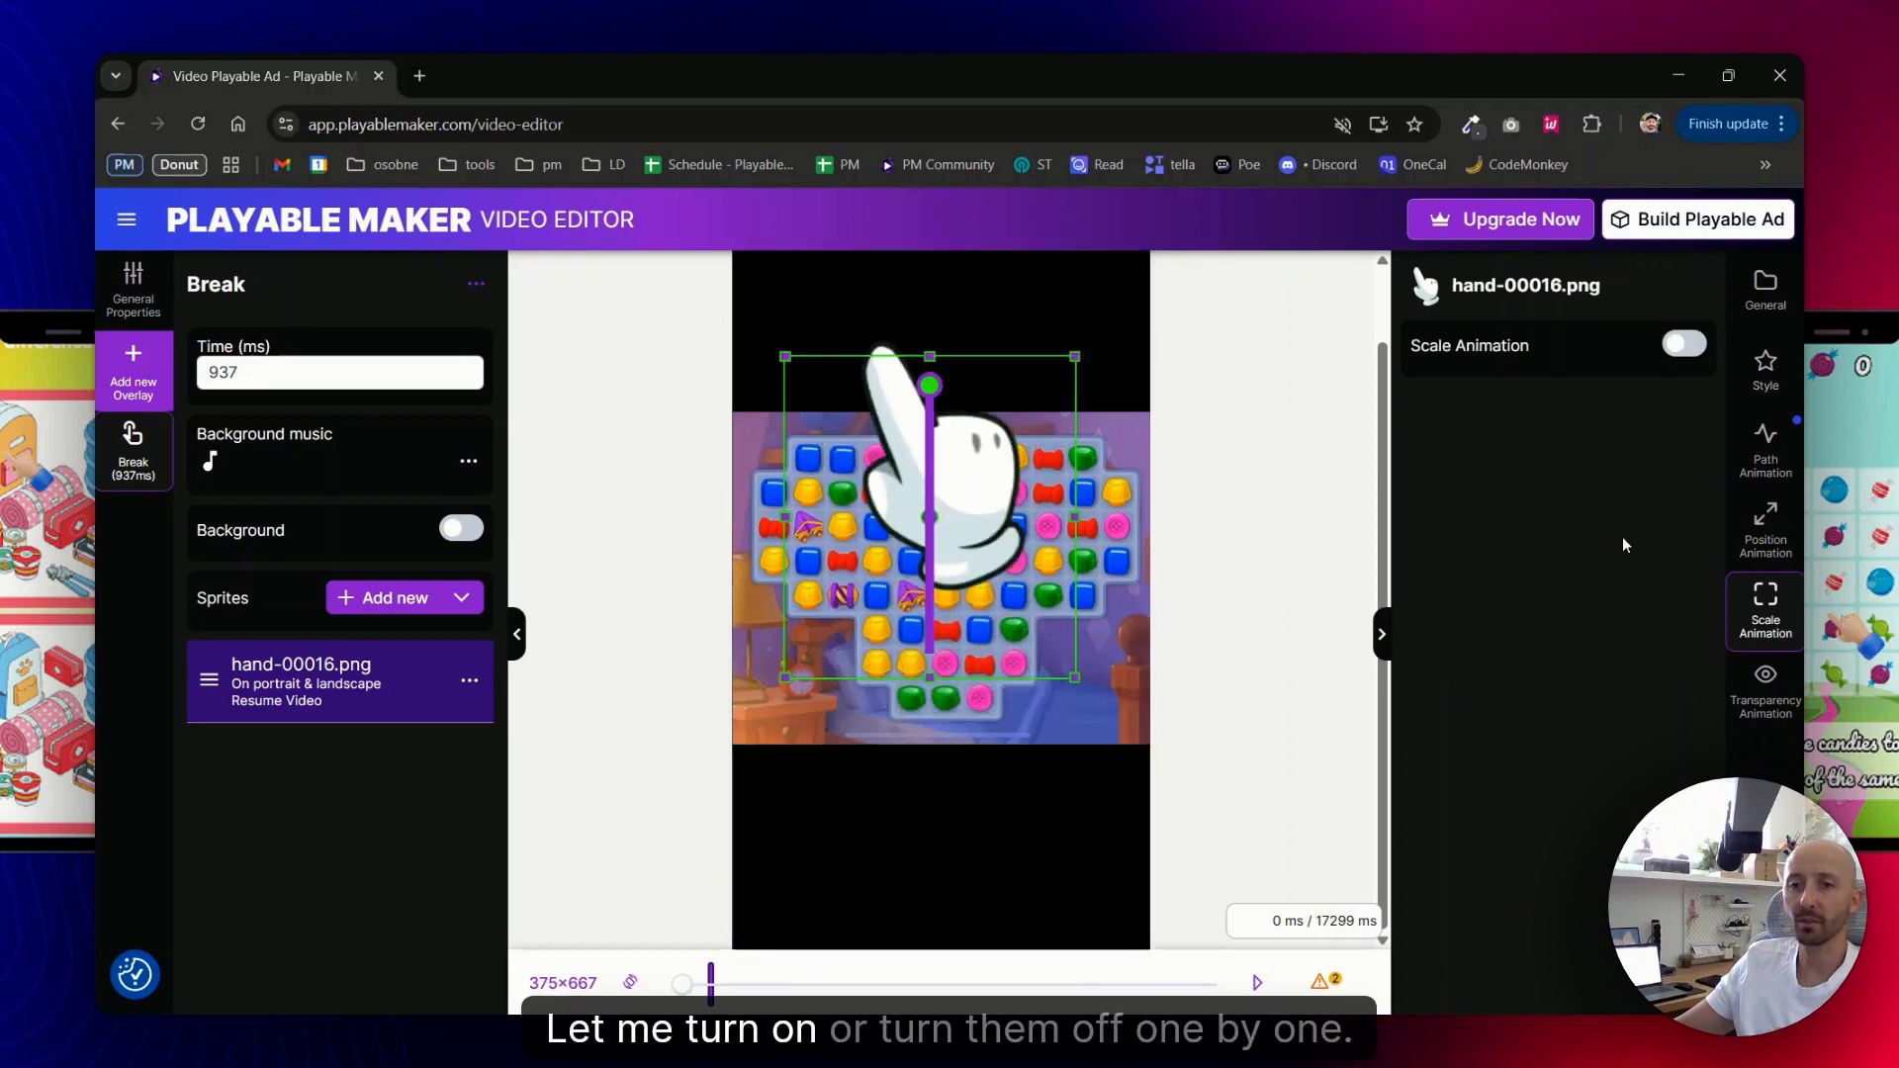
pyautogui.click(1770, 441)
pyautogui.click(1684, 345)
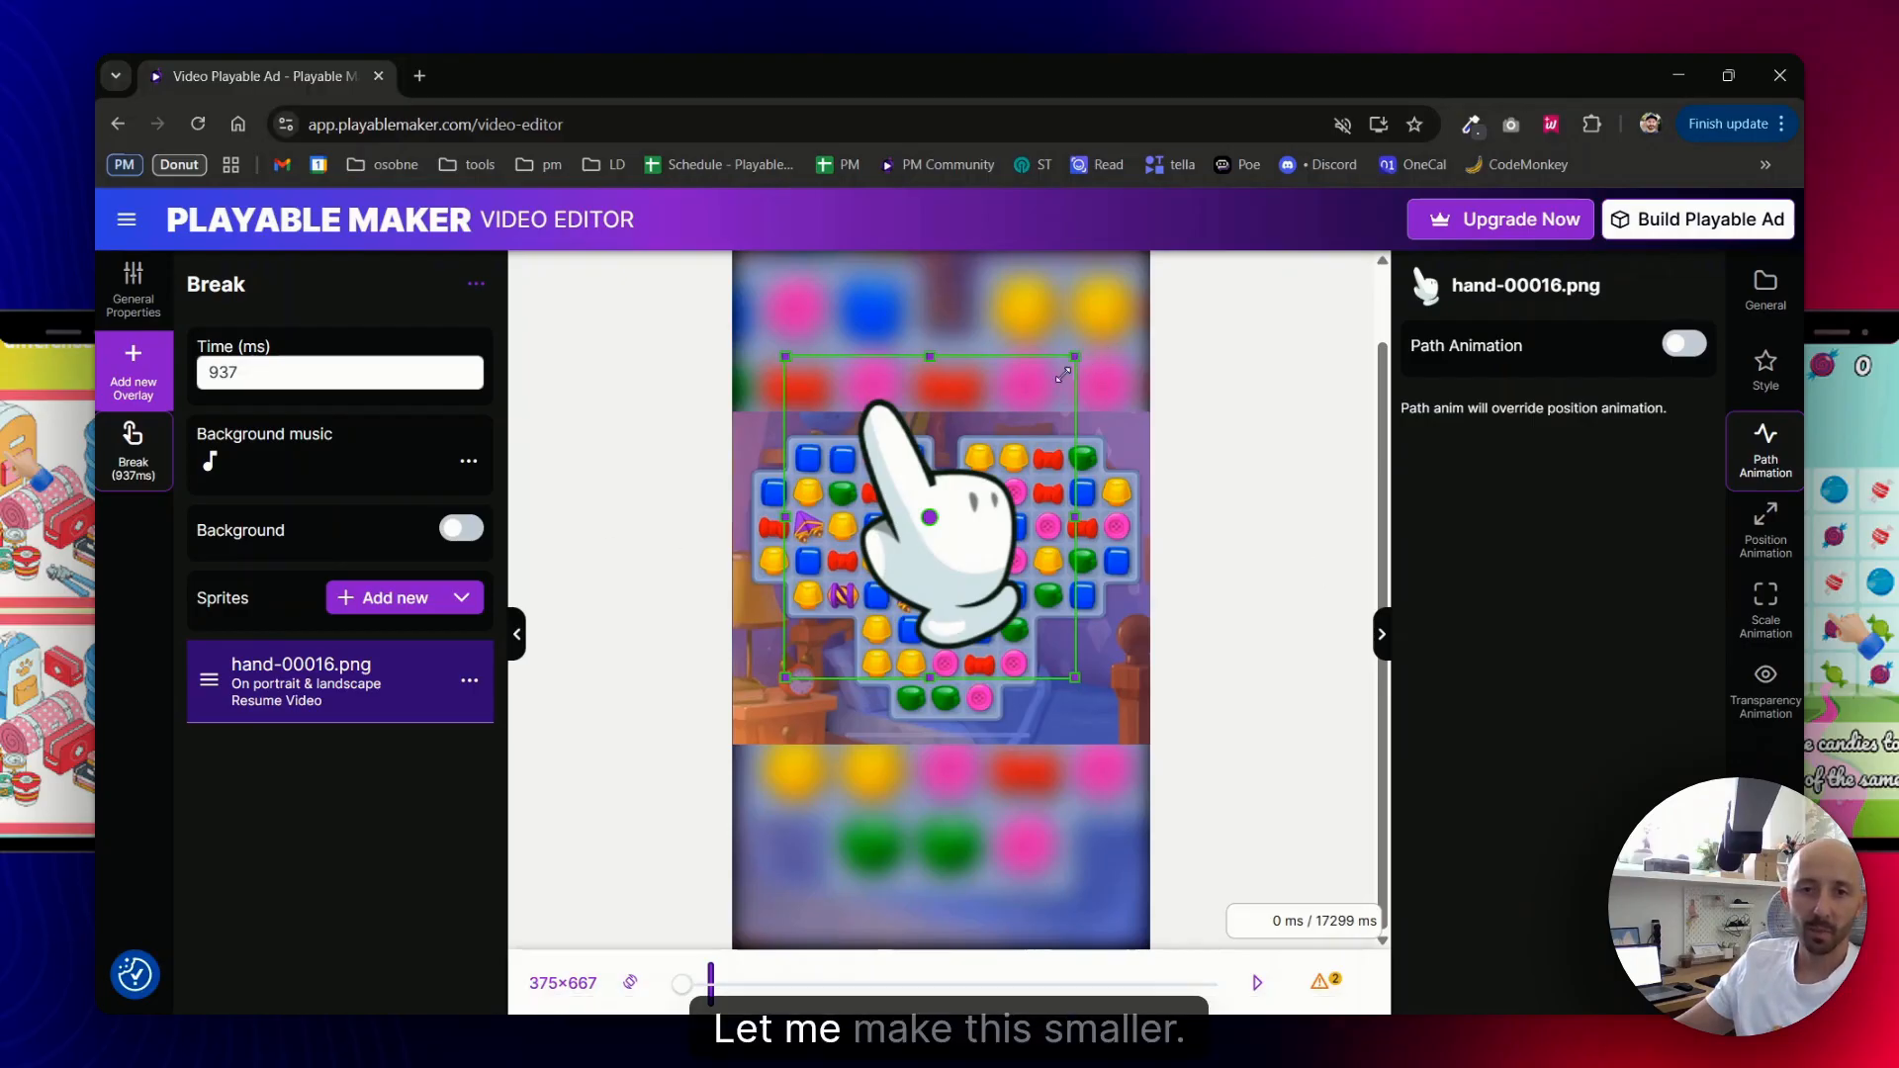
# - Shrink the hand sprite to about 0.405 wide and 0.302 high, and enable its transparency animation
pyautogui.moveTo(1076, 356); pyautogui.dragTo(1025, 581)
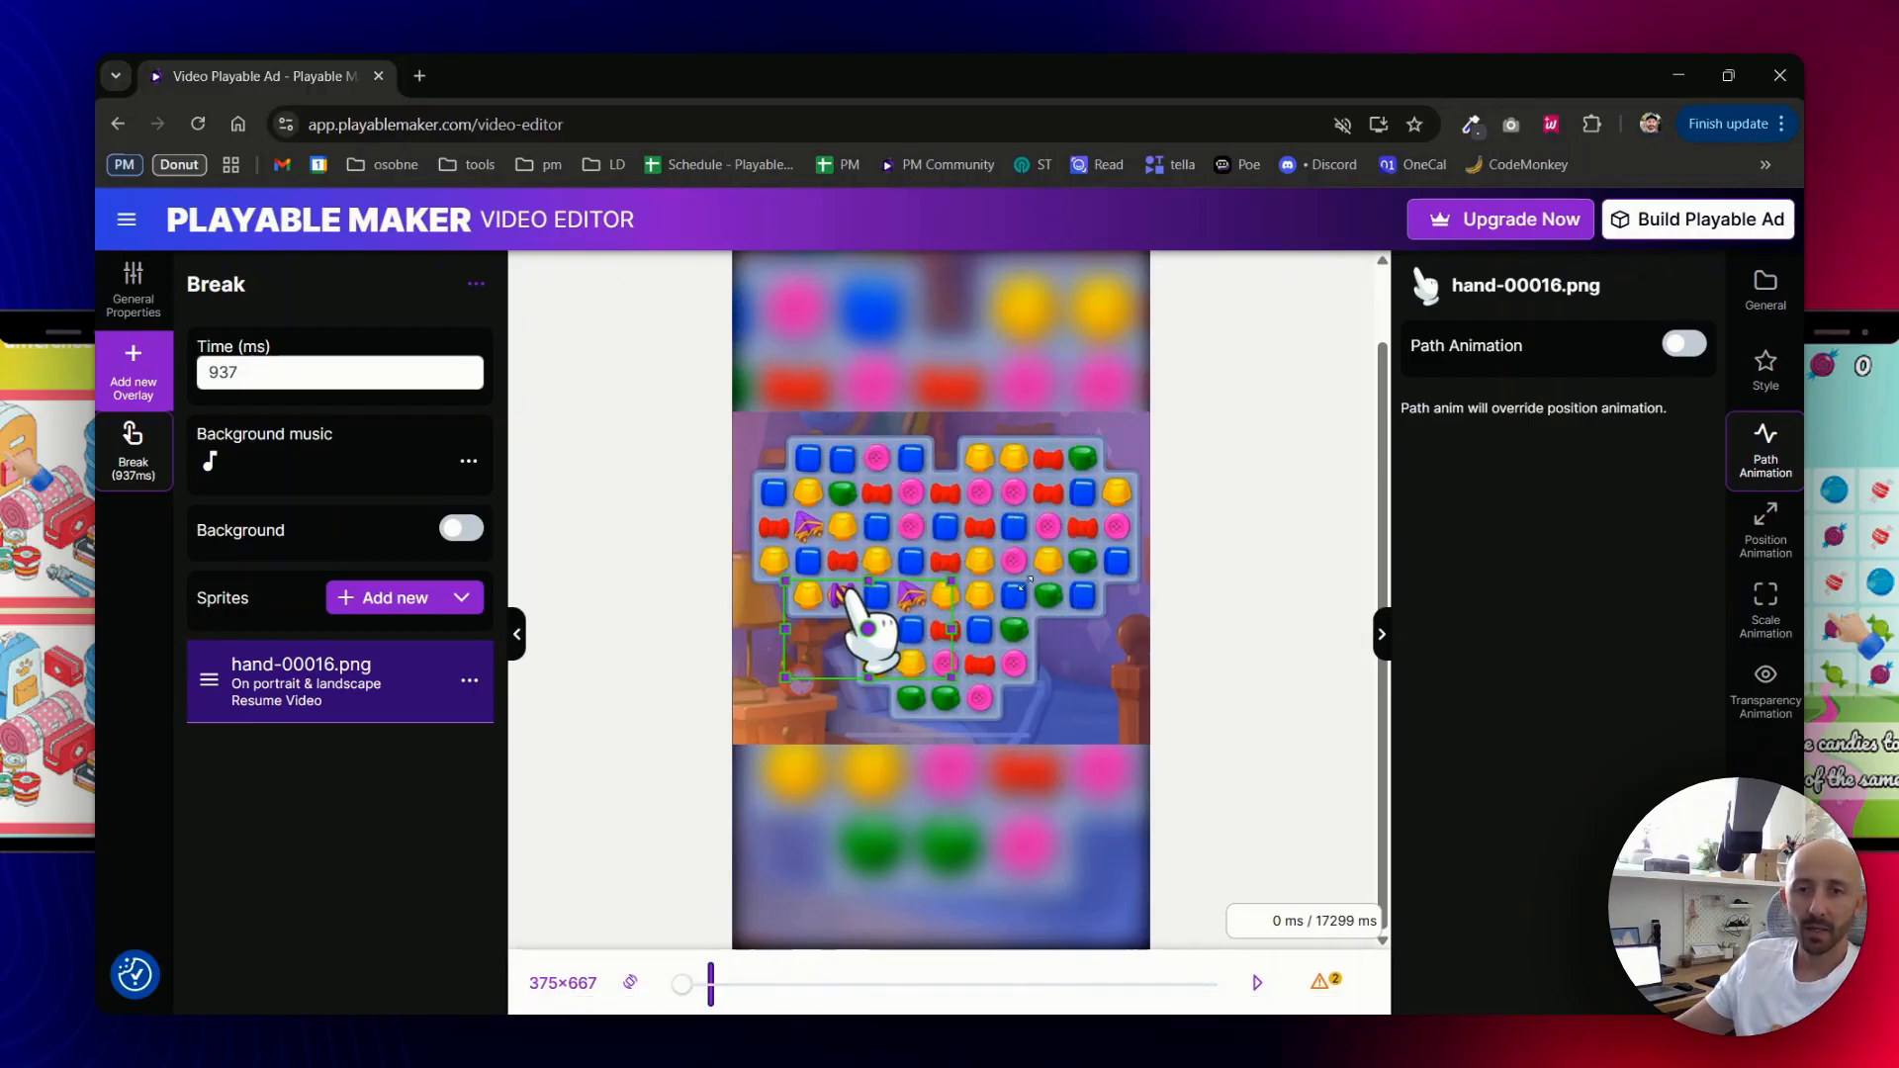
pyautogui.click(1733, 689)
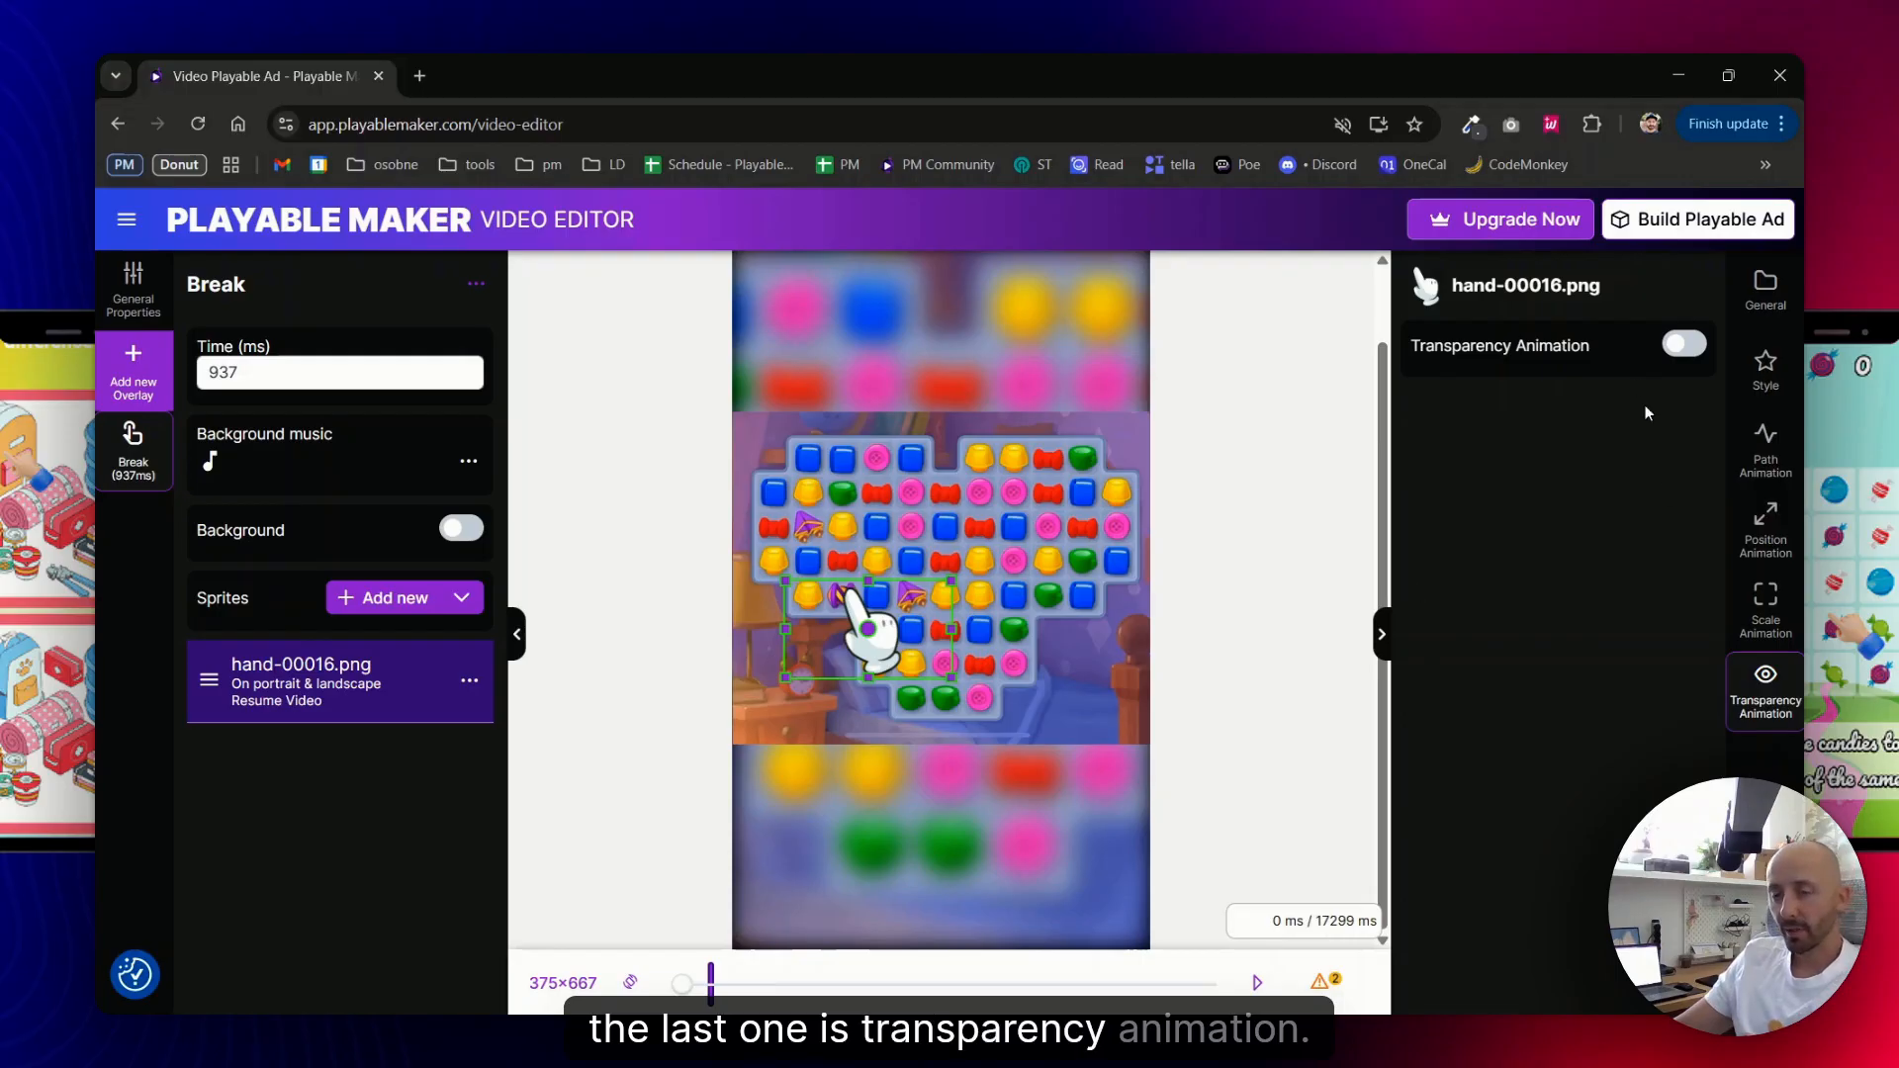
pyautogui.click(1684, 343)
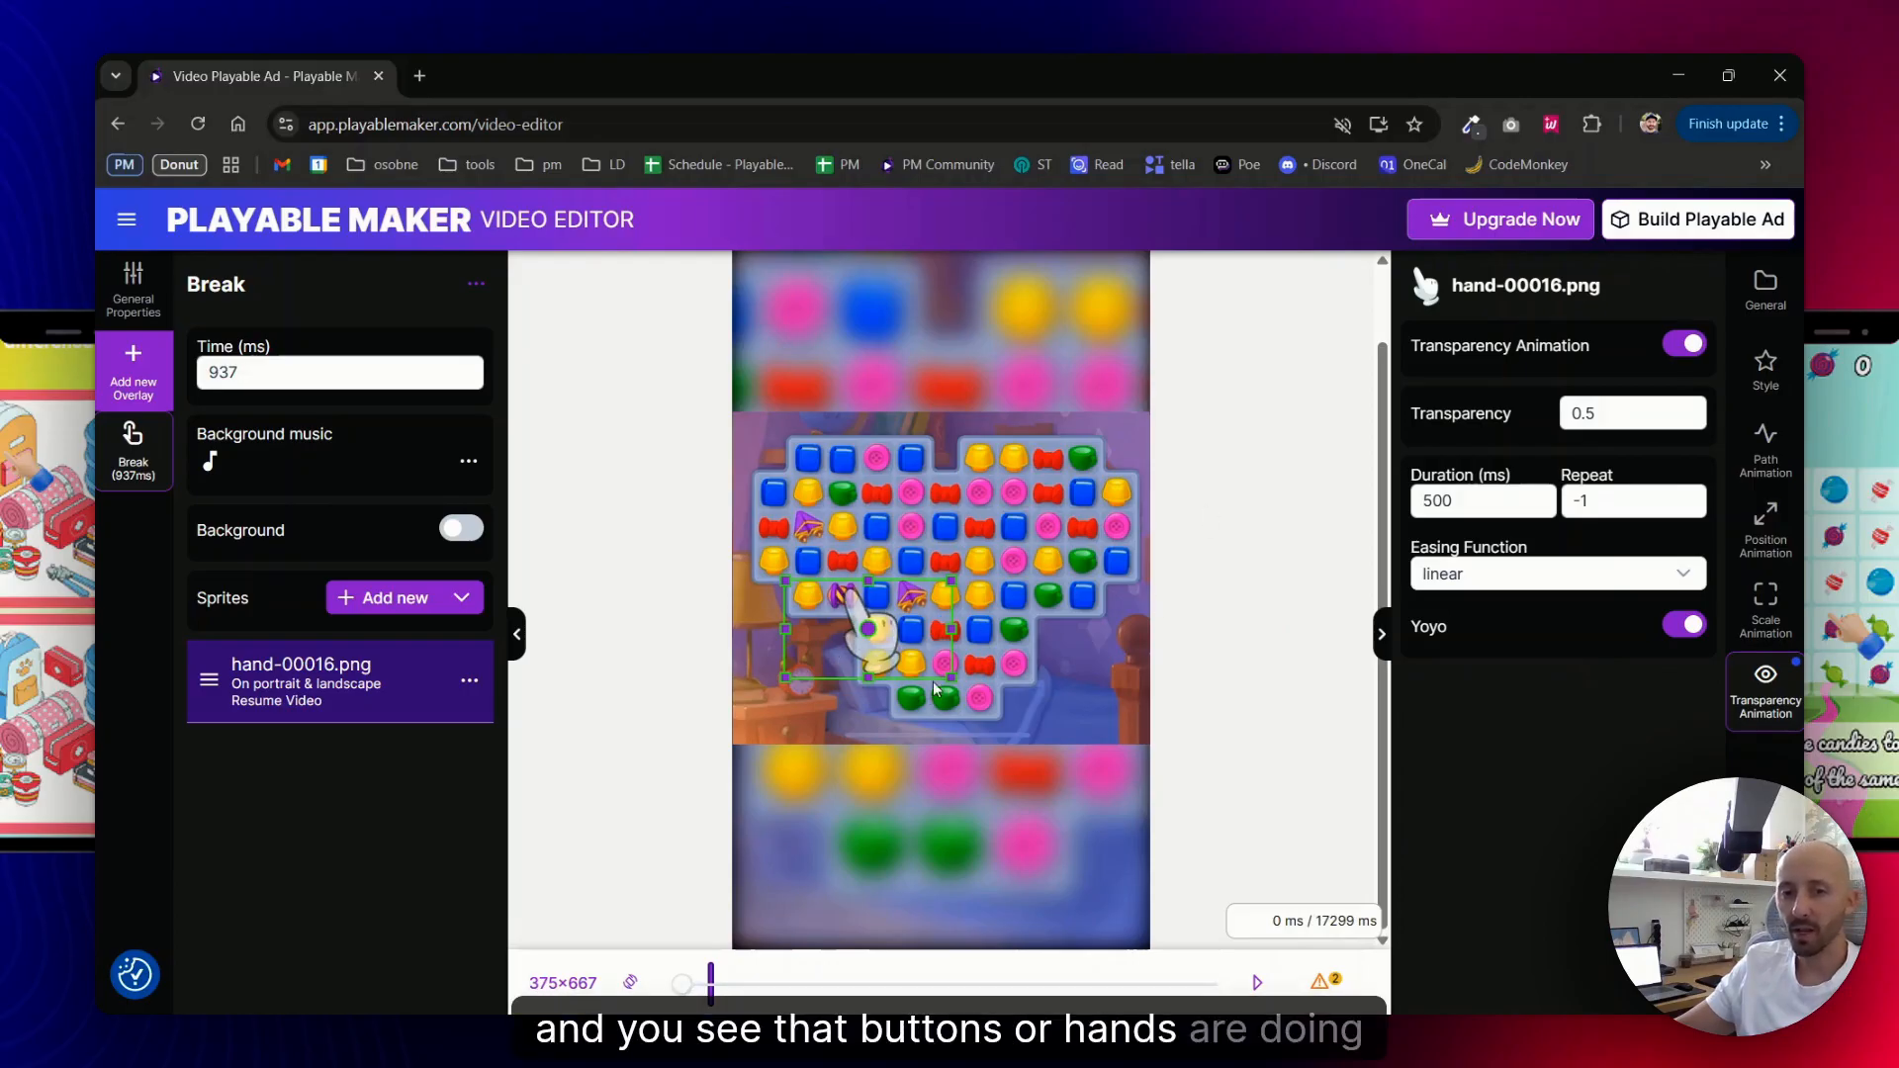
# - Try combining the scale animation with the transparency animation on the hand sprite, and turn the scale animation off again
pyautogui.click(1758, 534)
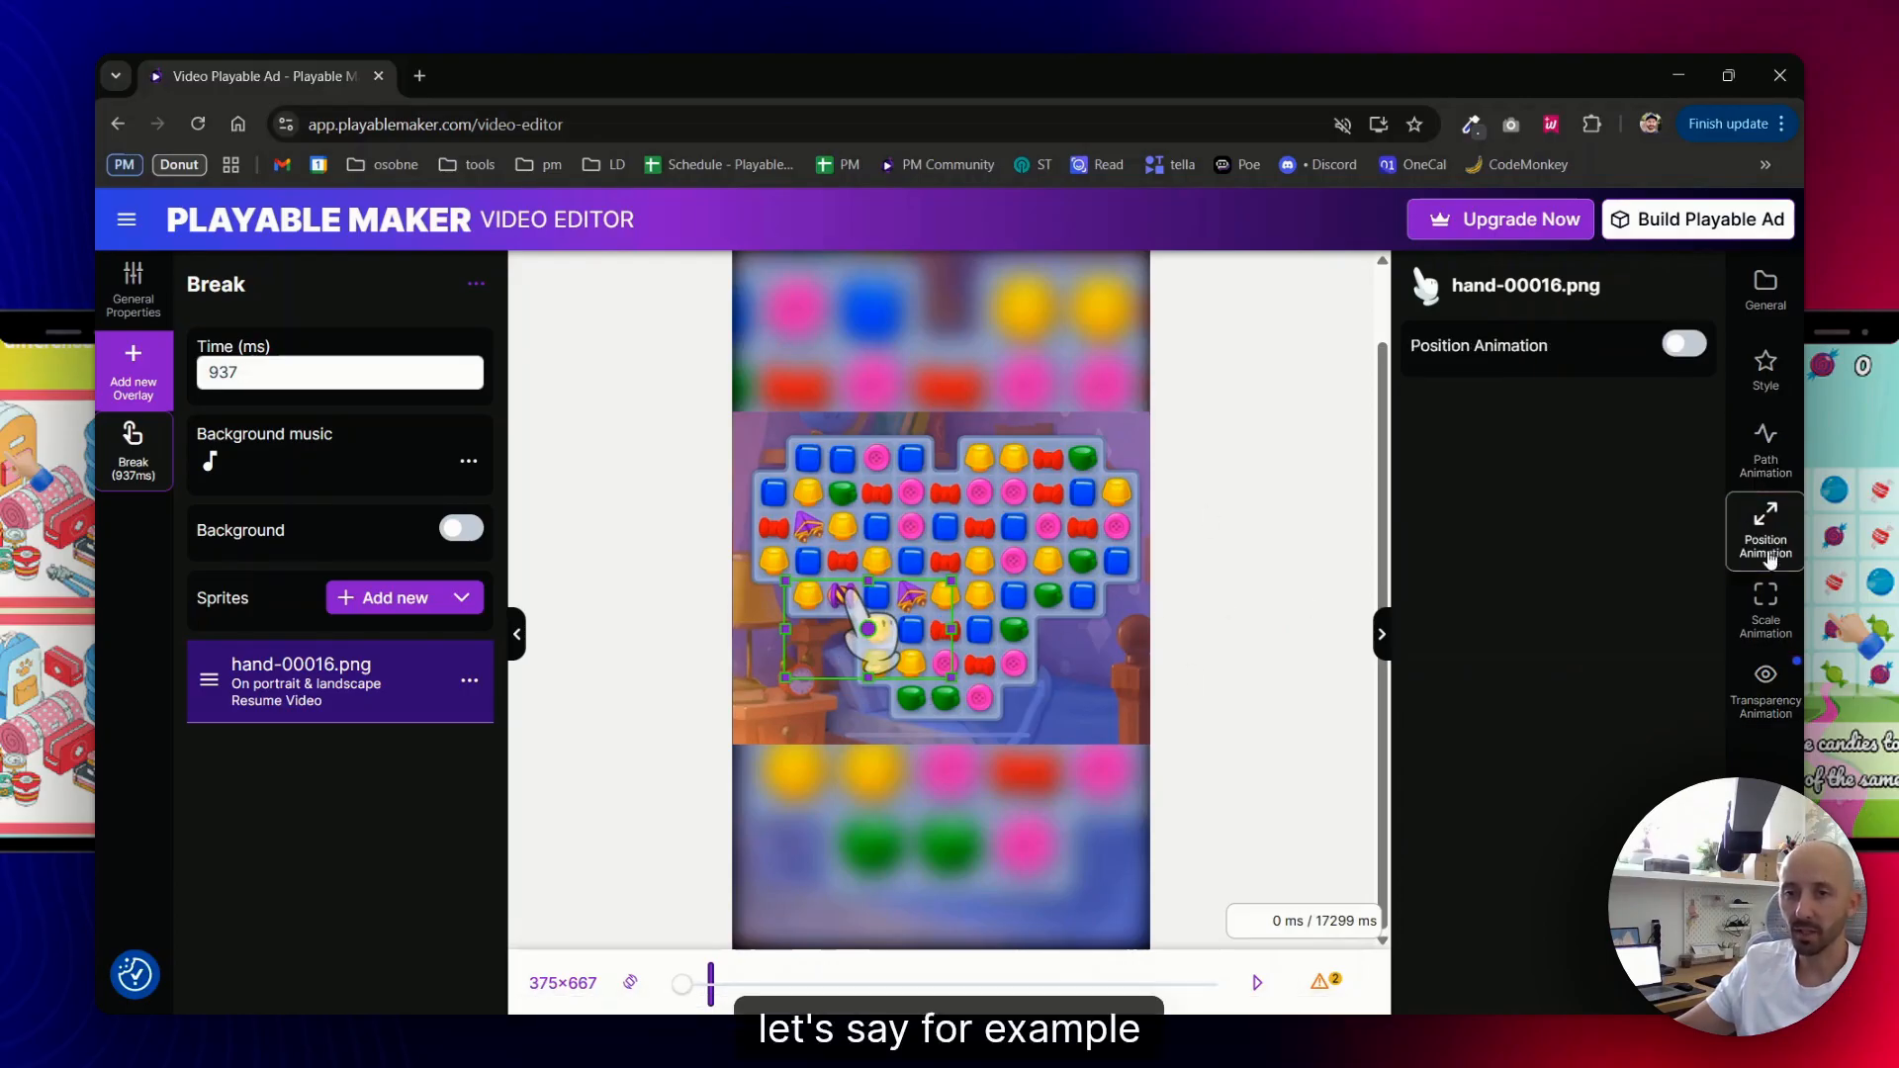
pyautogui.click(1758, 598)
pyautogui.click(1682, 344)
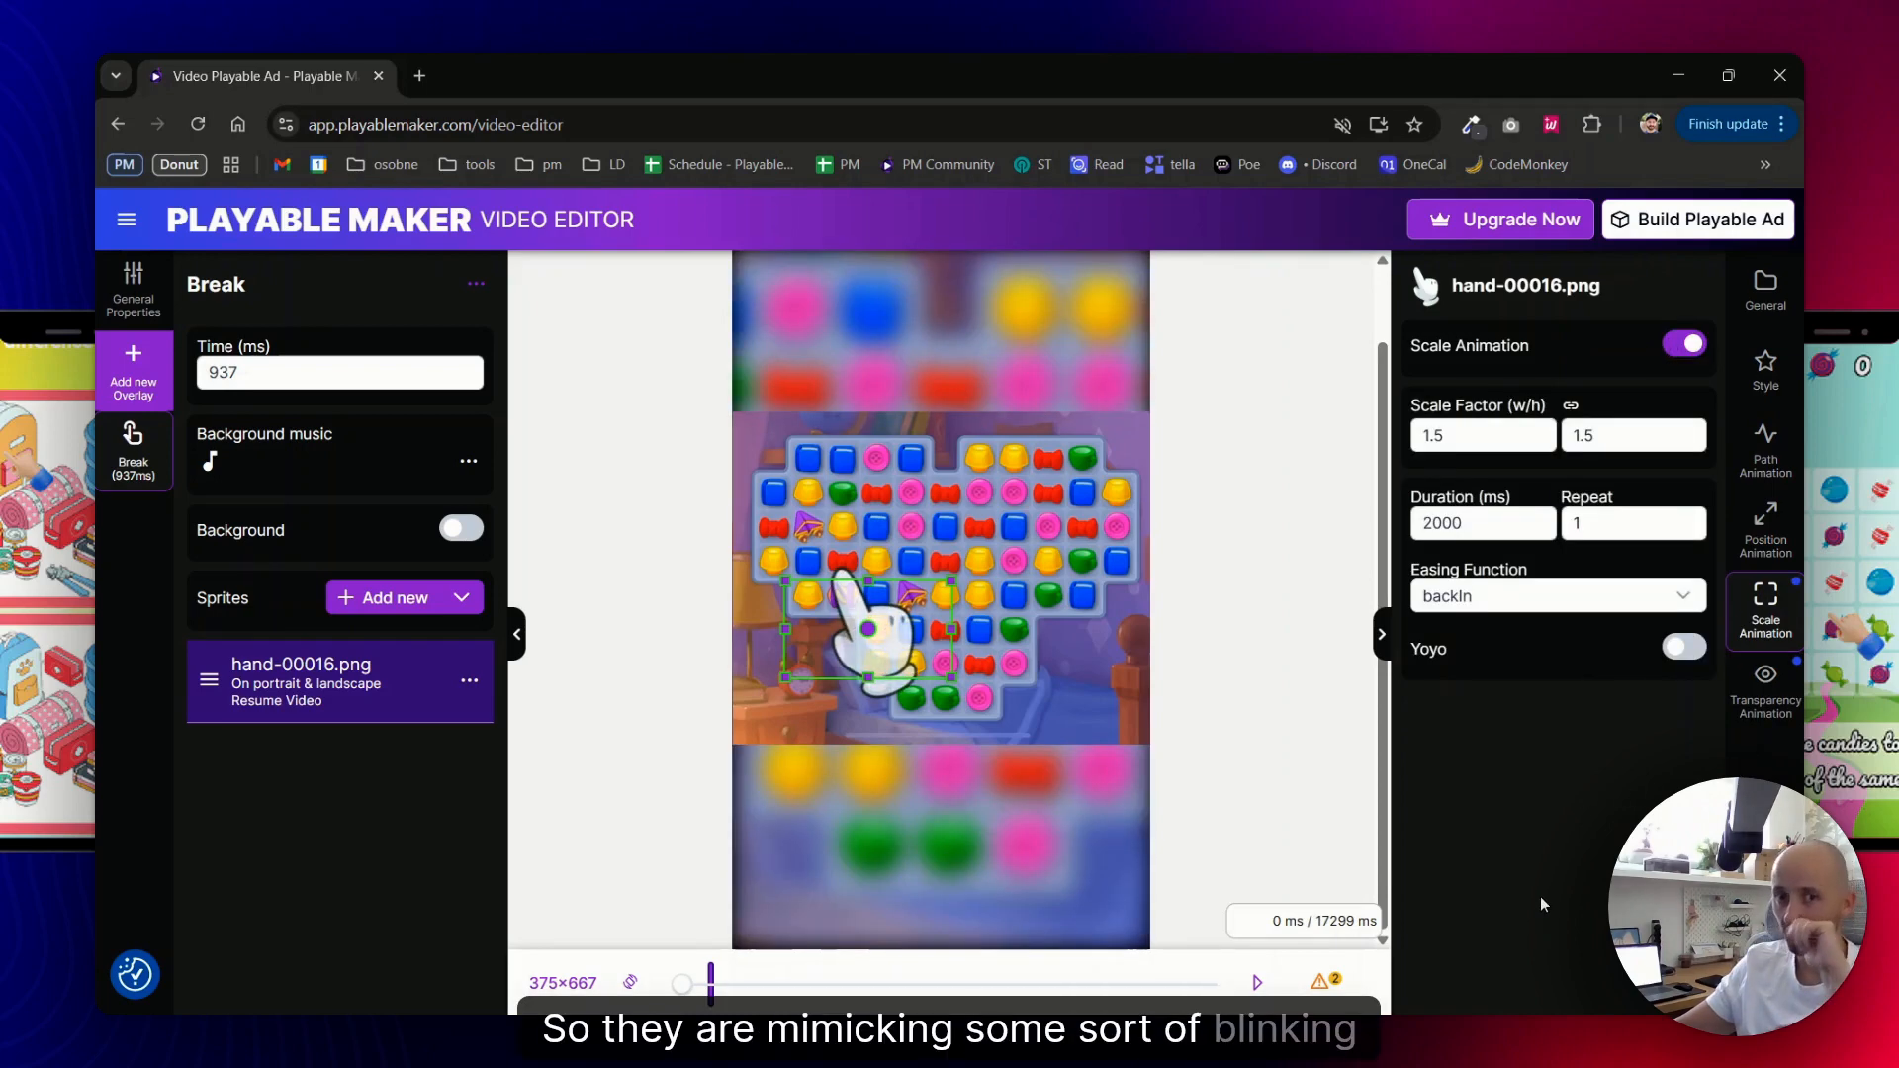
pyautogui.click(1683, 344)
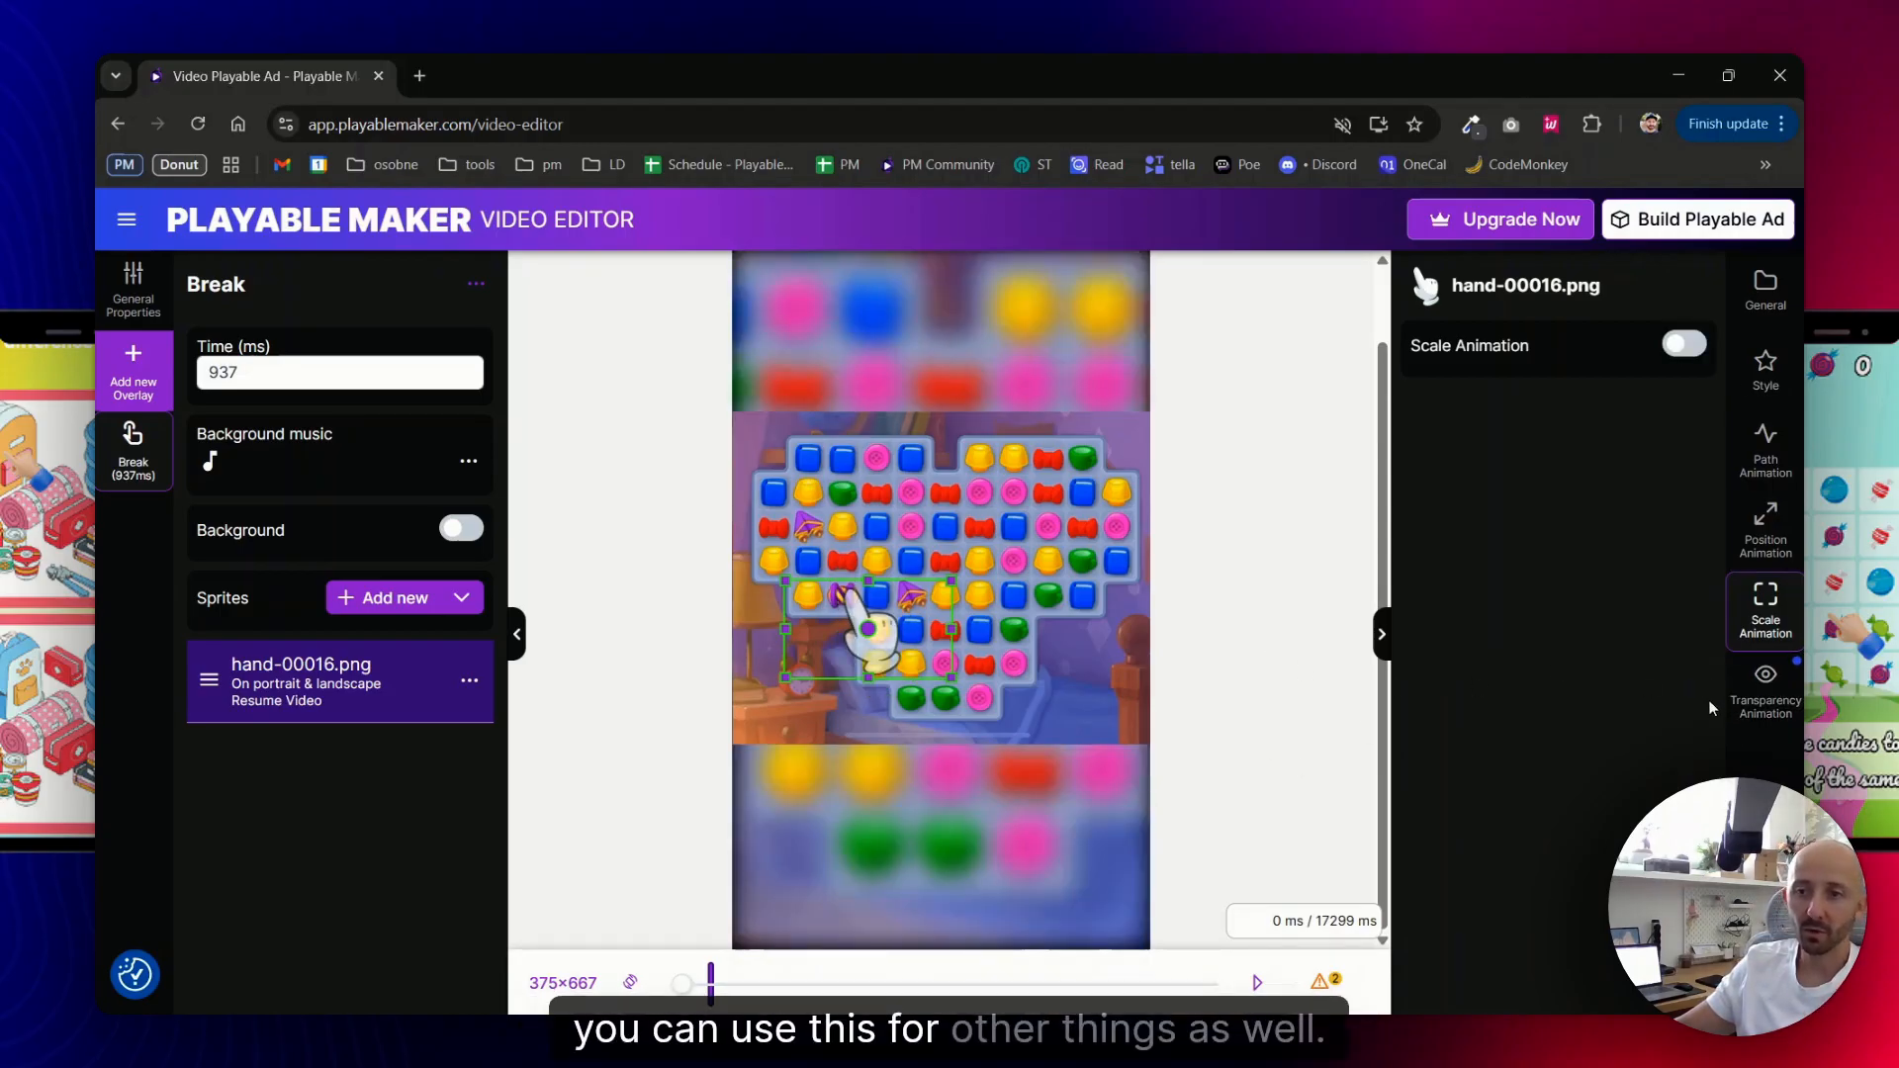
# - Preview the video to check the hand's transparency animation at the Break, and return to edit mode
pyautogui.click(1766, 685)
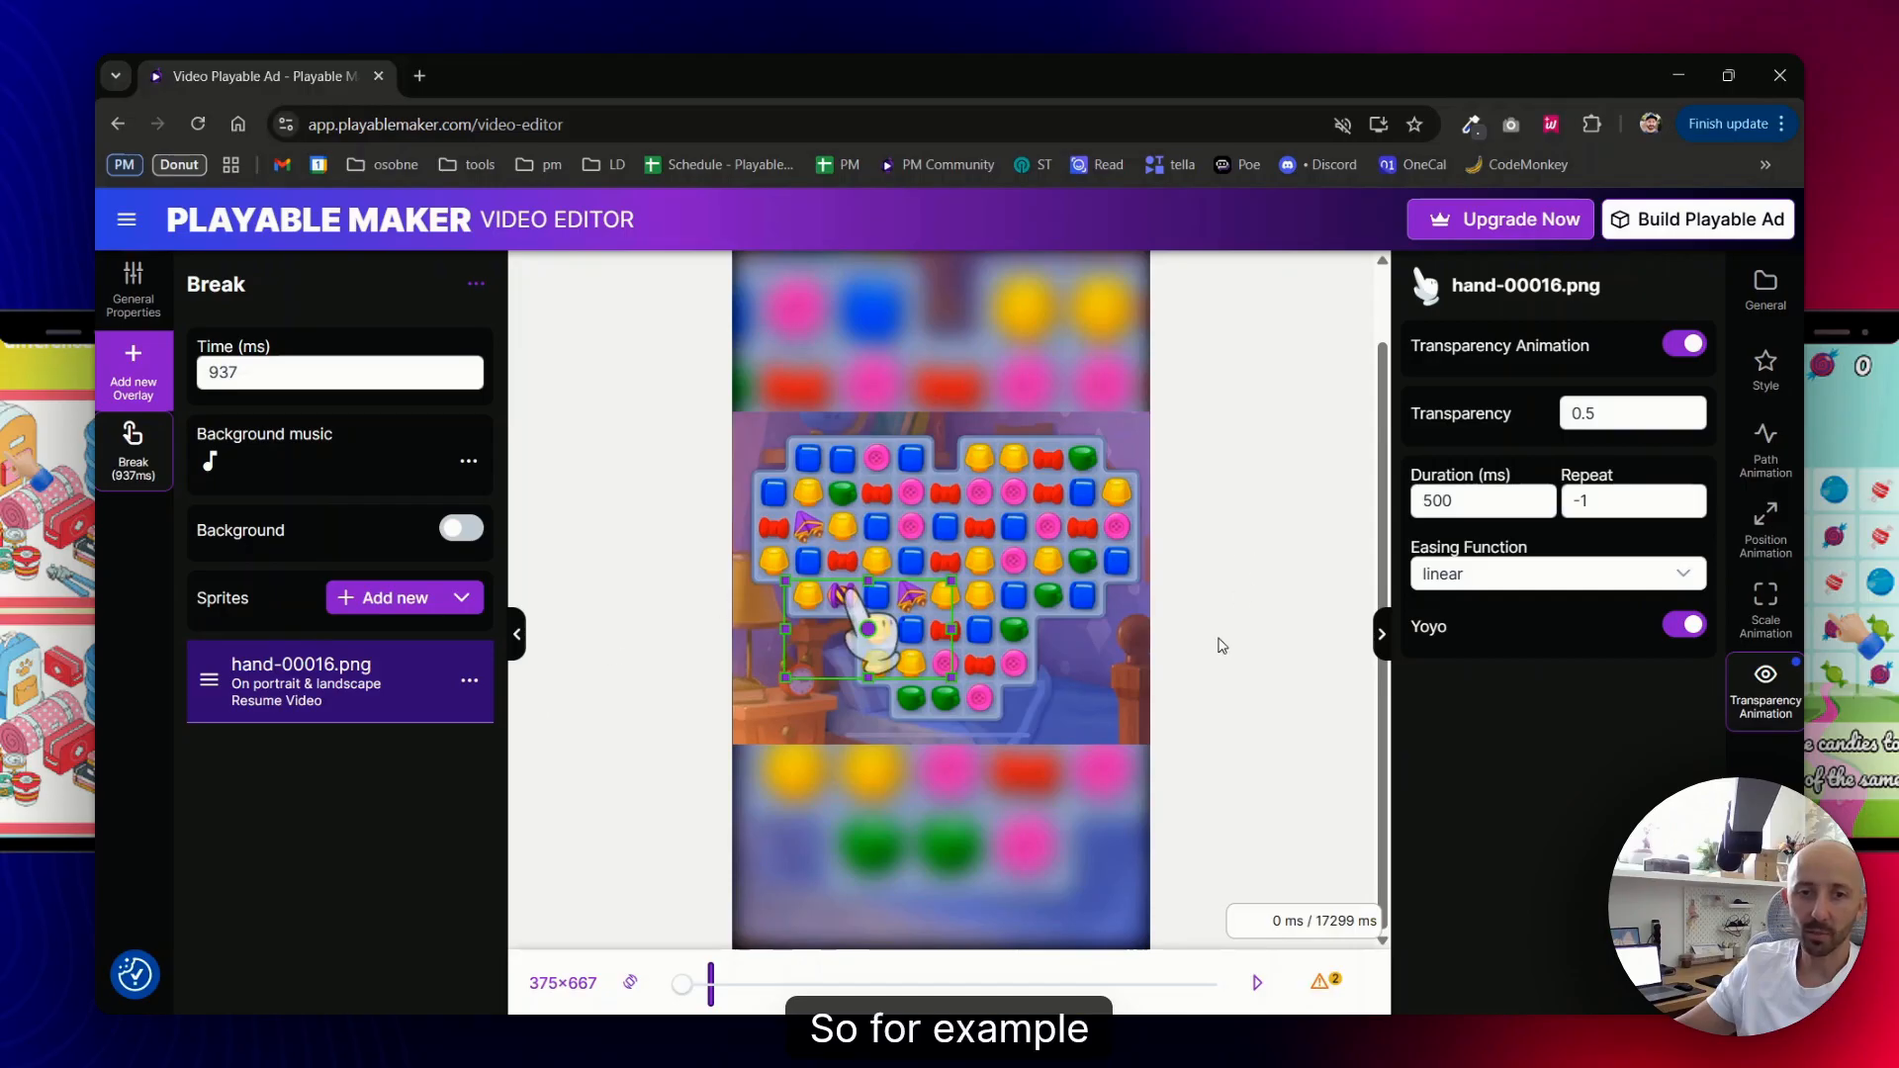
pyautogui.click(1257, 983)
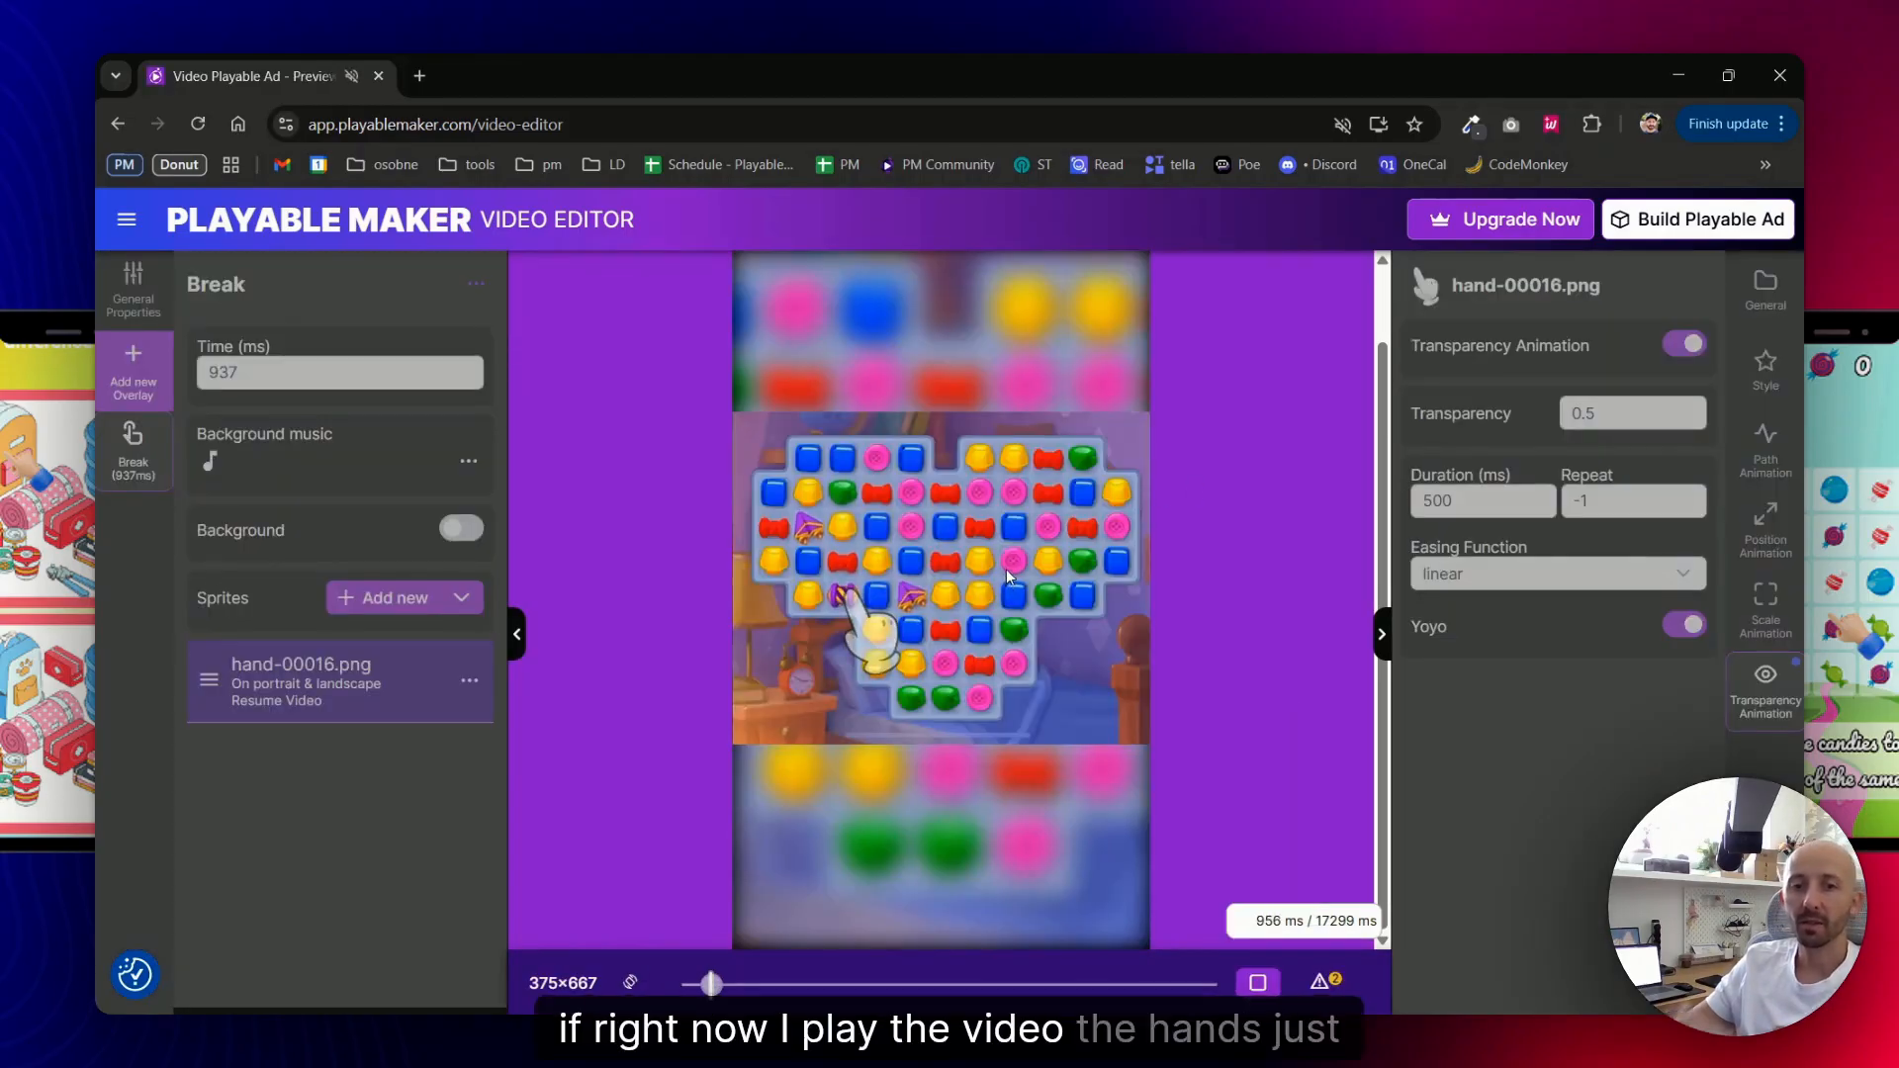
pyautogui.click(1258, 984)
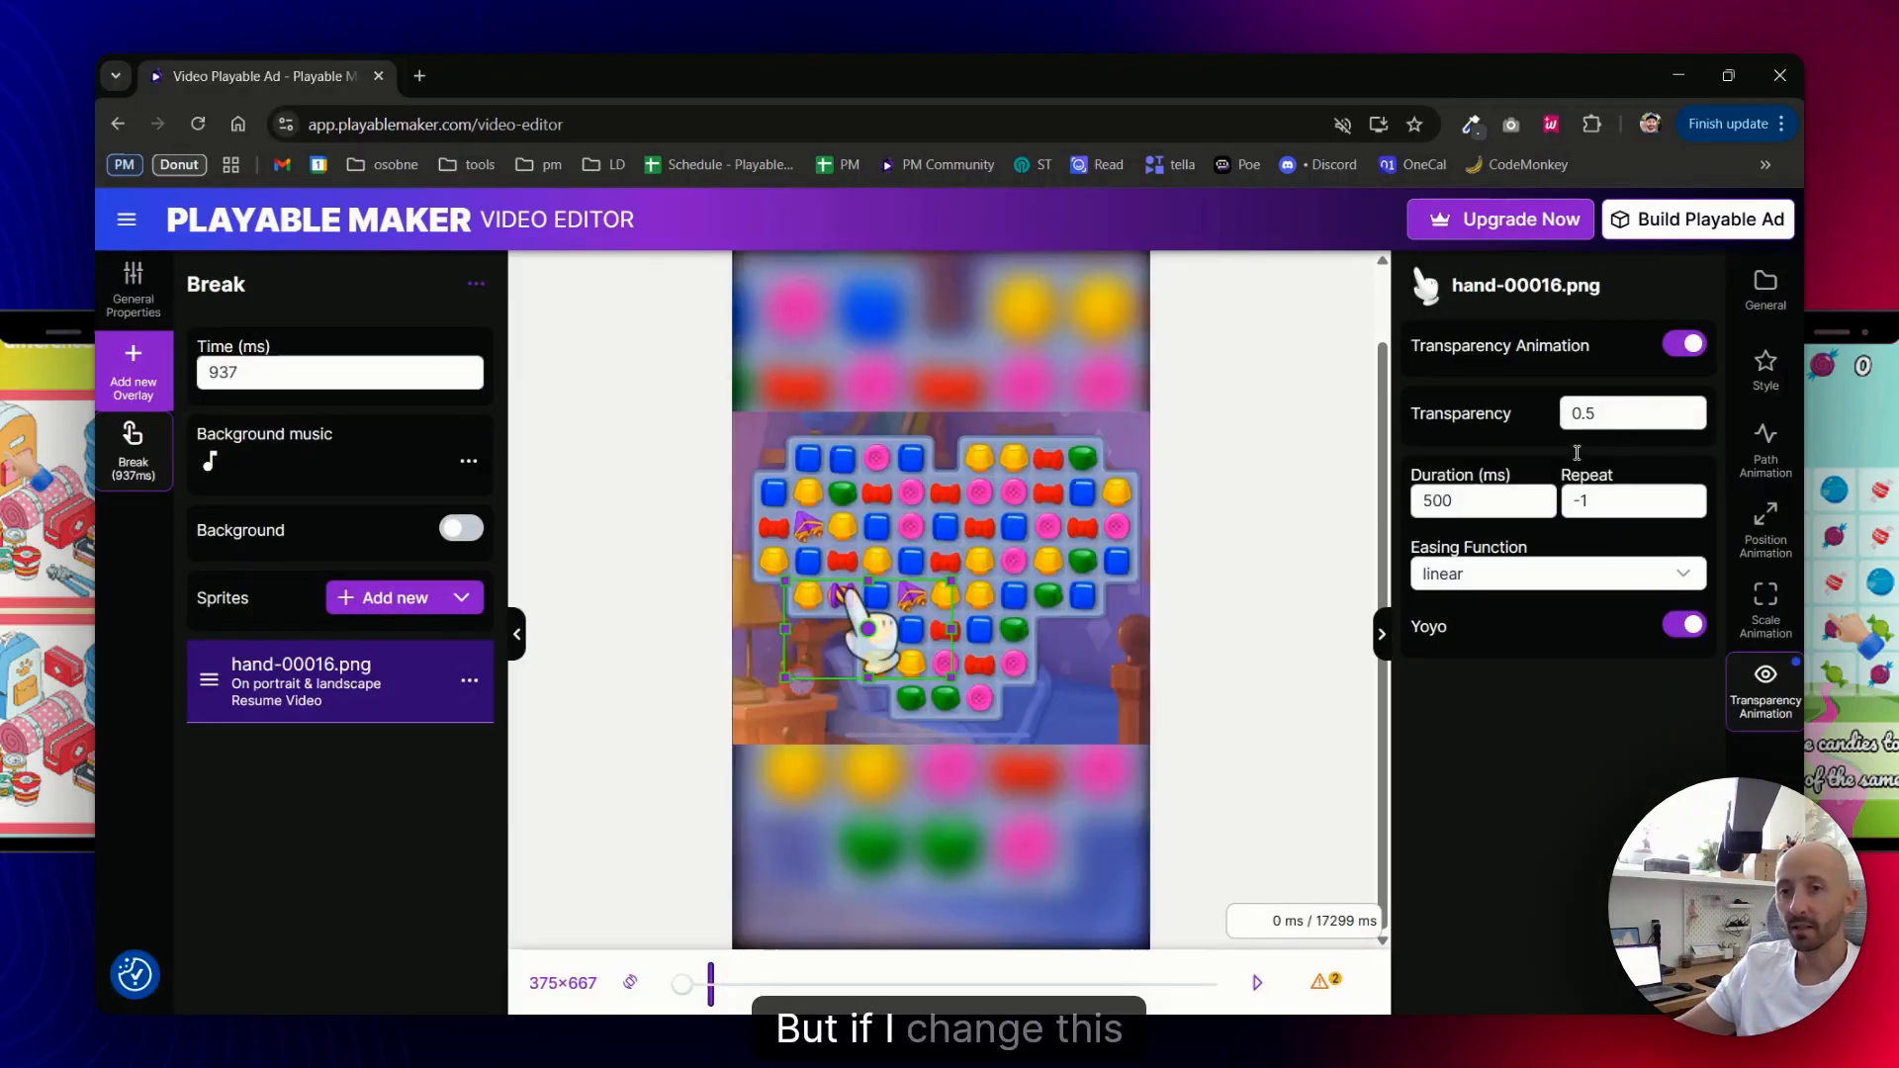
# - Set the transparency animation to repeat 0, Yoyo off, transparency 1 and a duration of 2000 ms
pyautogui.doubleClick(1603, 503)
pyautogui.write('0')
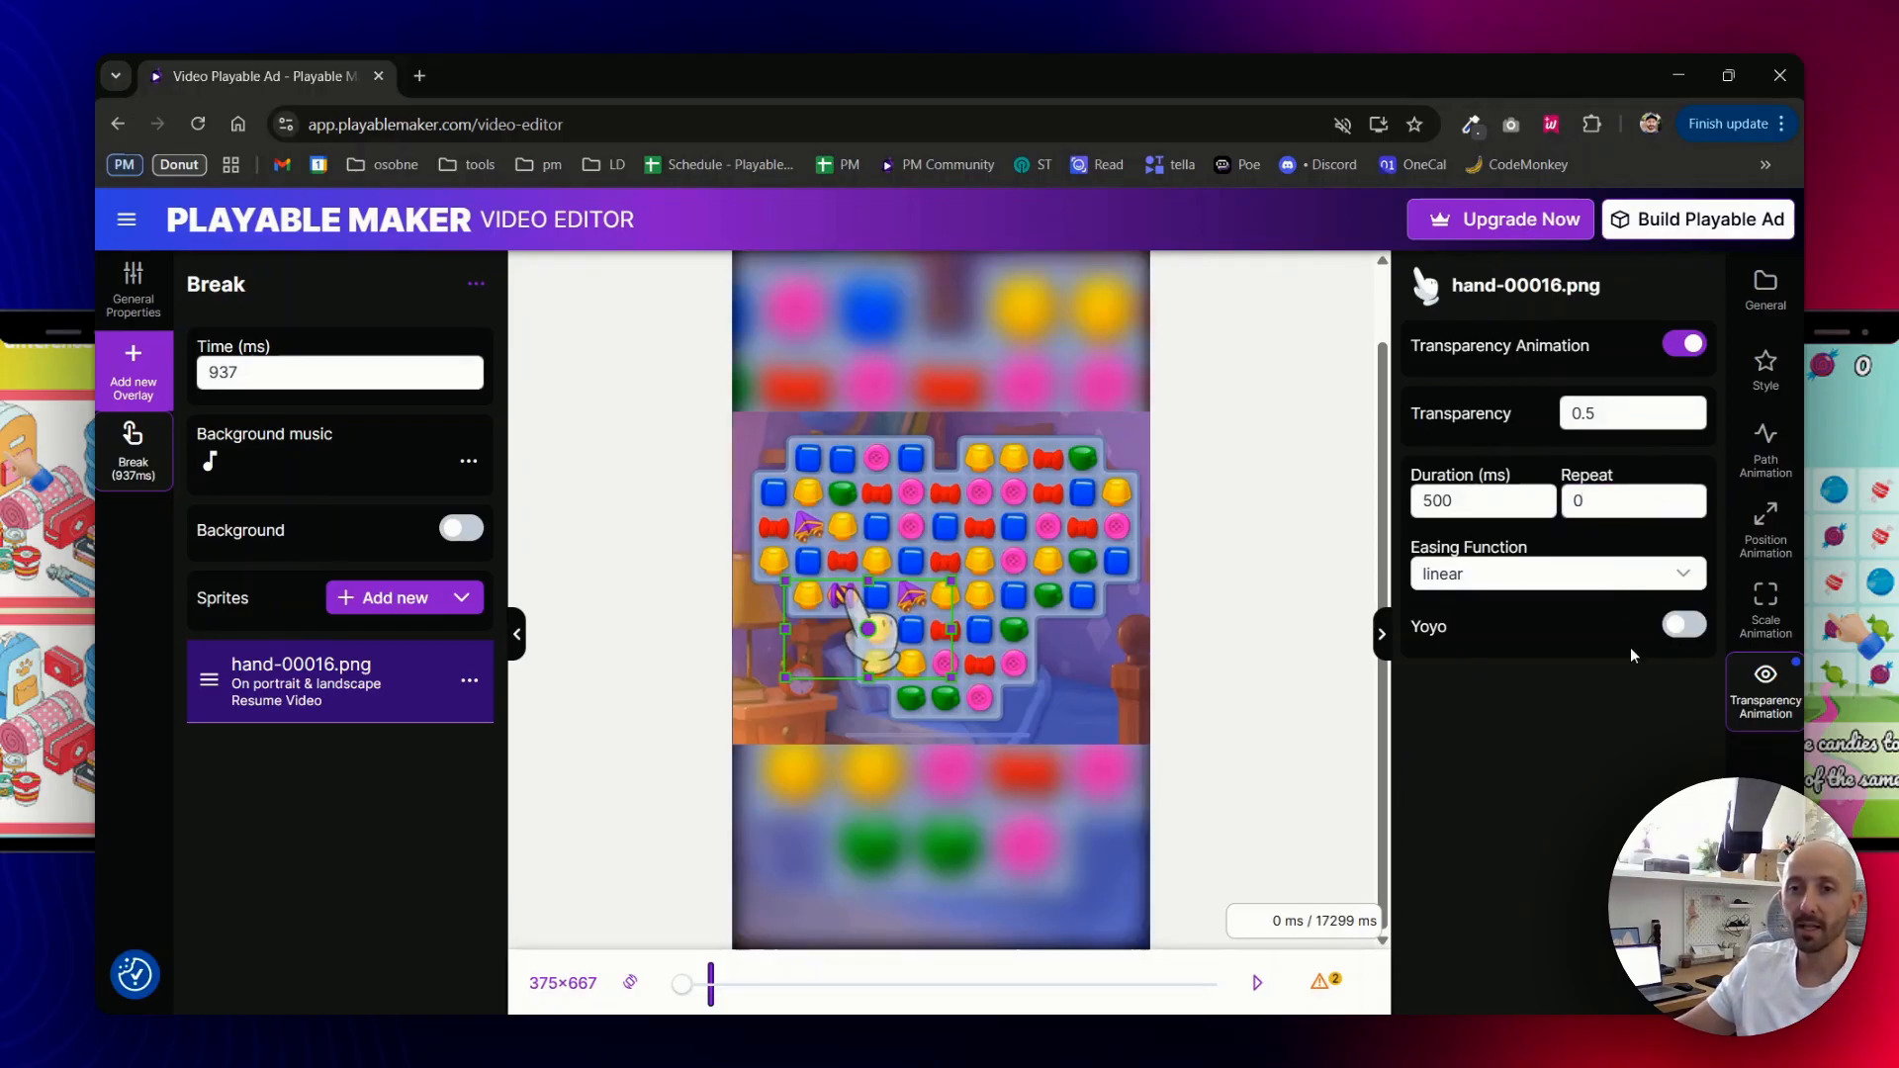
pyautogui.doubleClick(1611, 414)
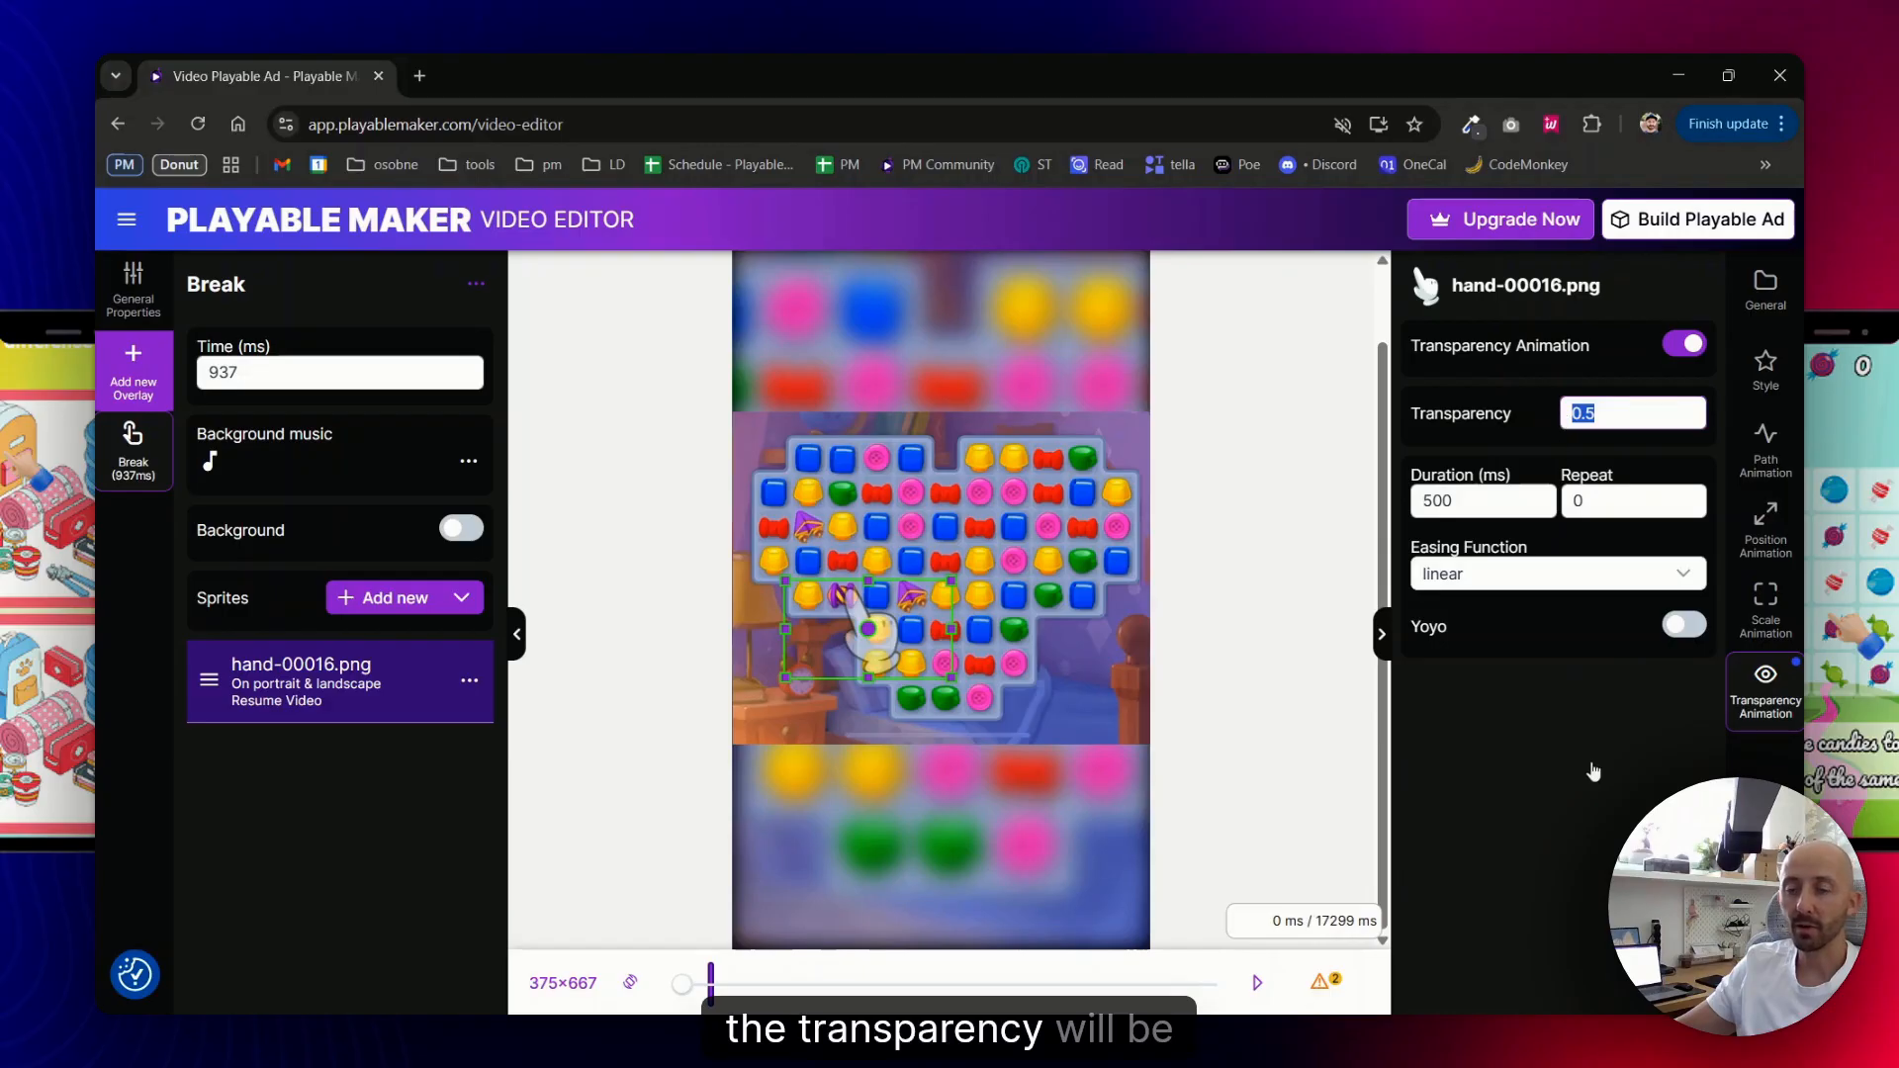
pyautogui.write('1')
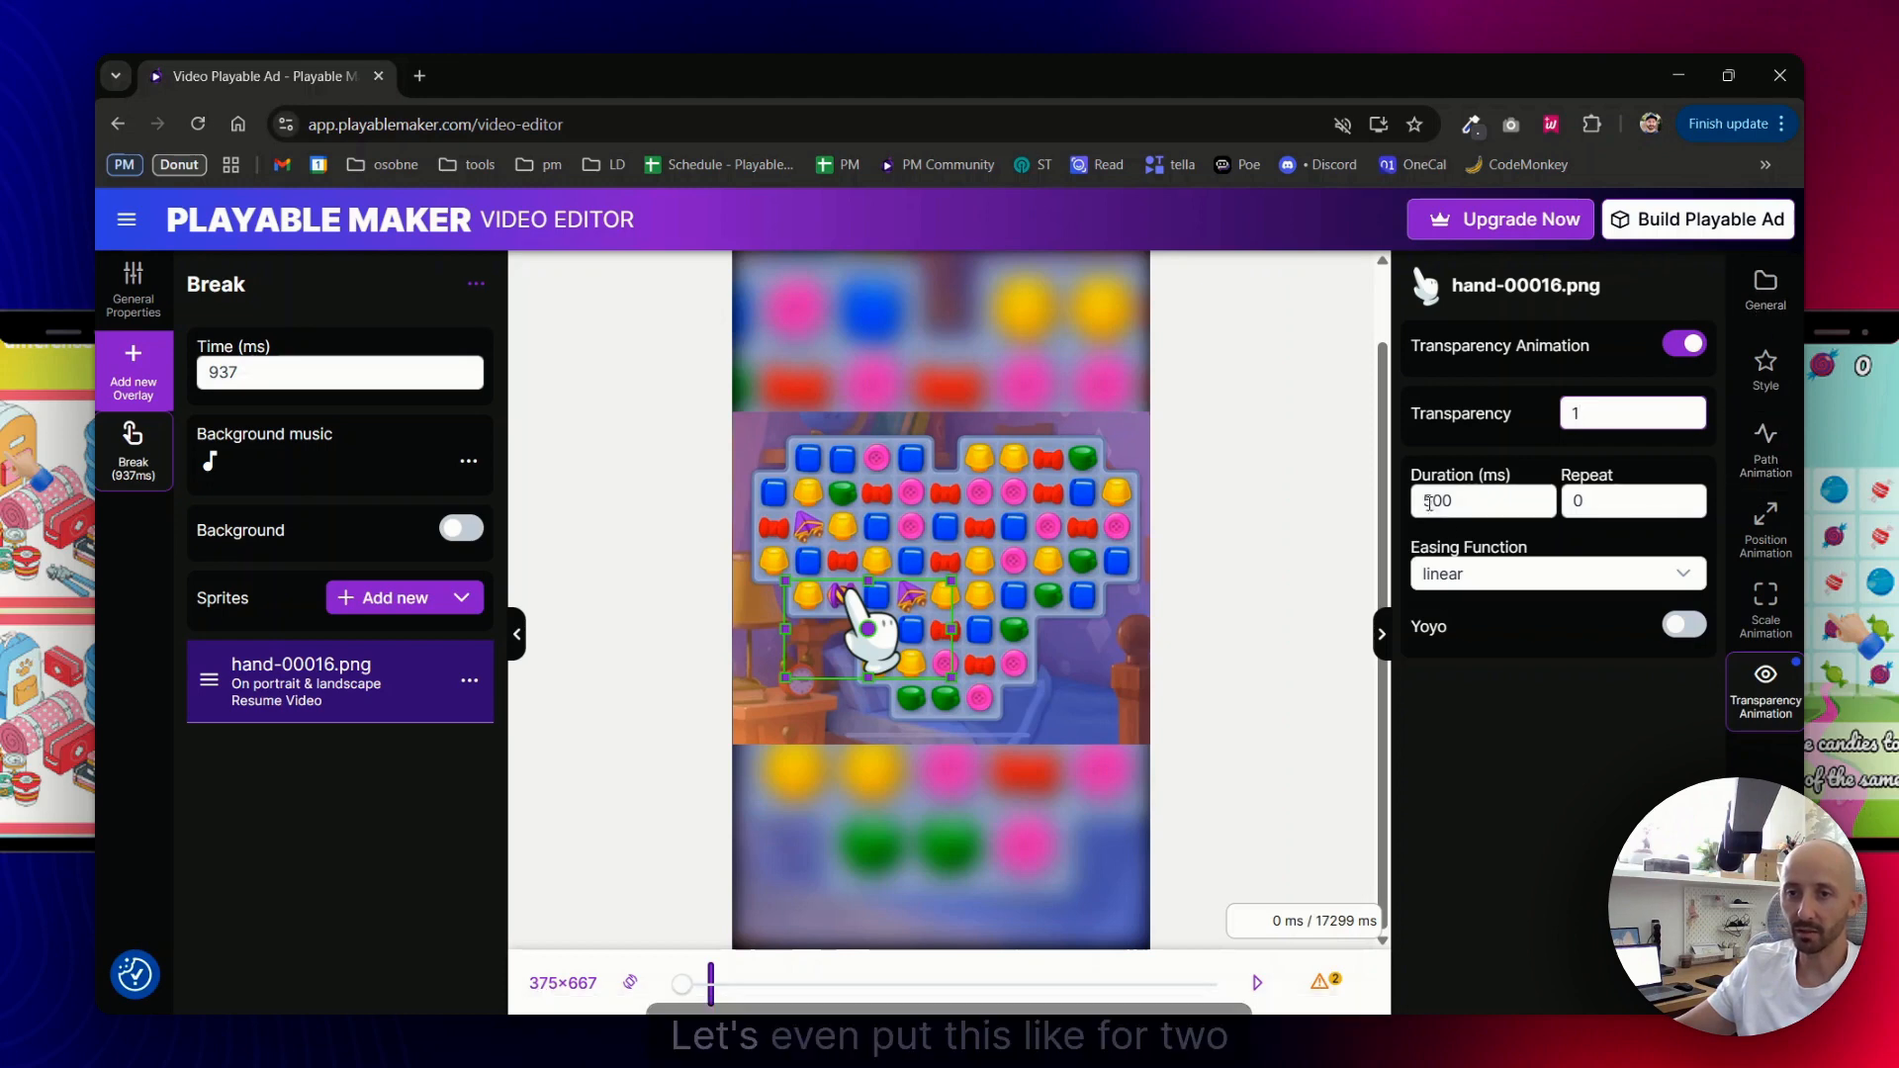
pyautogui.moveTo(1429, 502); pyautogui.dragTo(1435, 522)
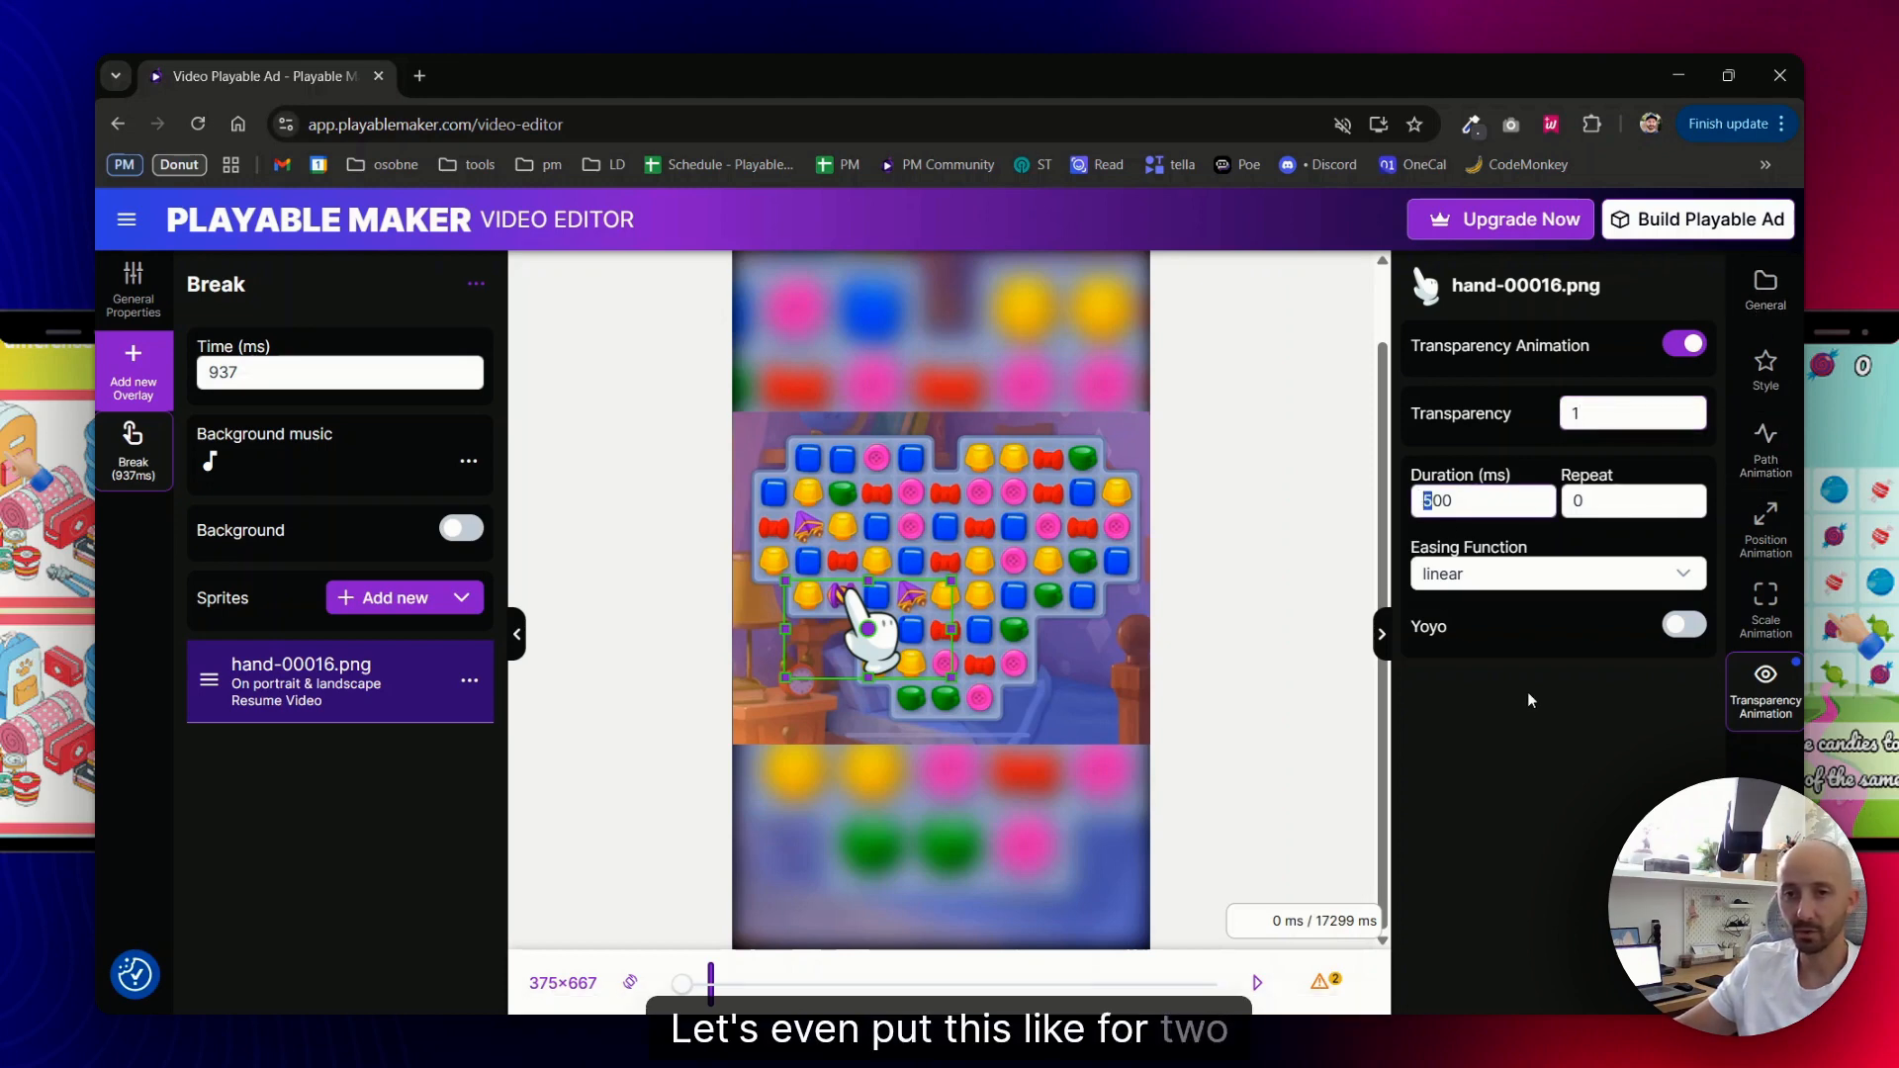
pyautogui.write('20')
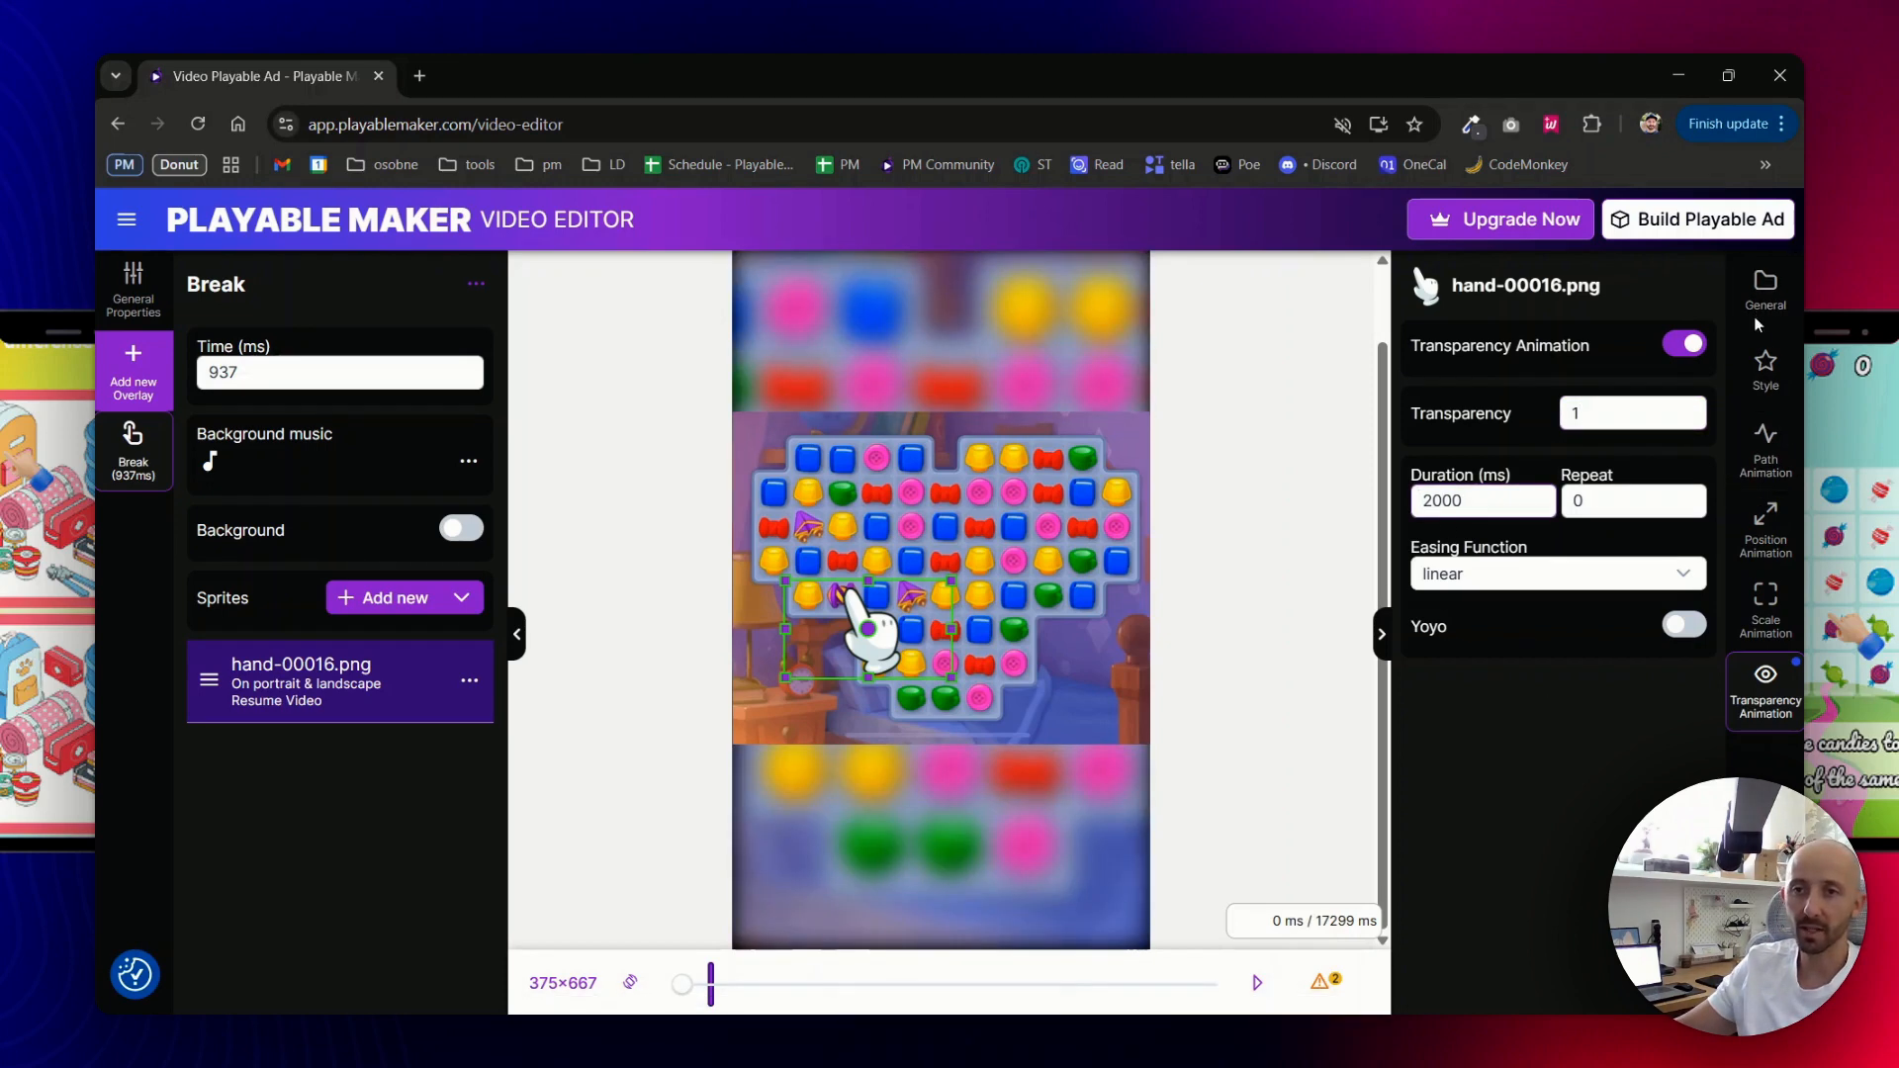
# - Set the hand sprite's own transparency to 0, preview the fade-in at the Break, and leave the preview
pyautogui.click(1765, 287)
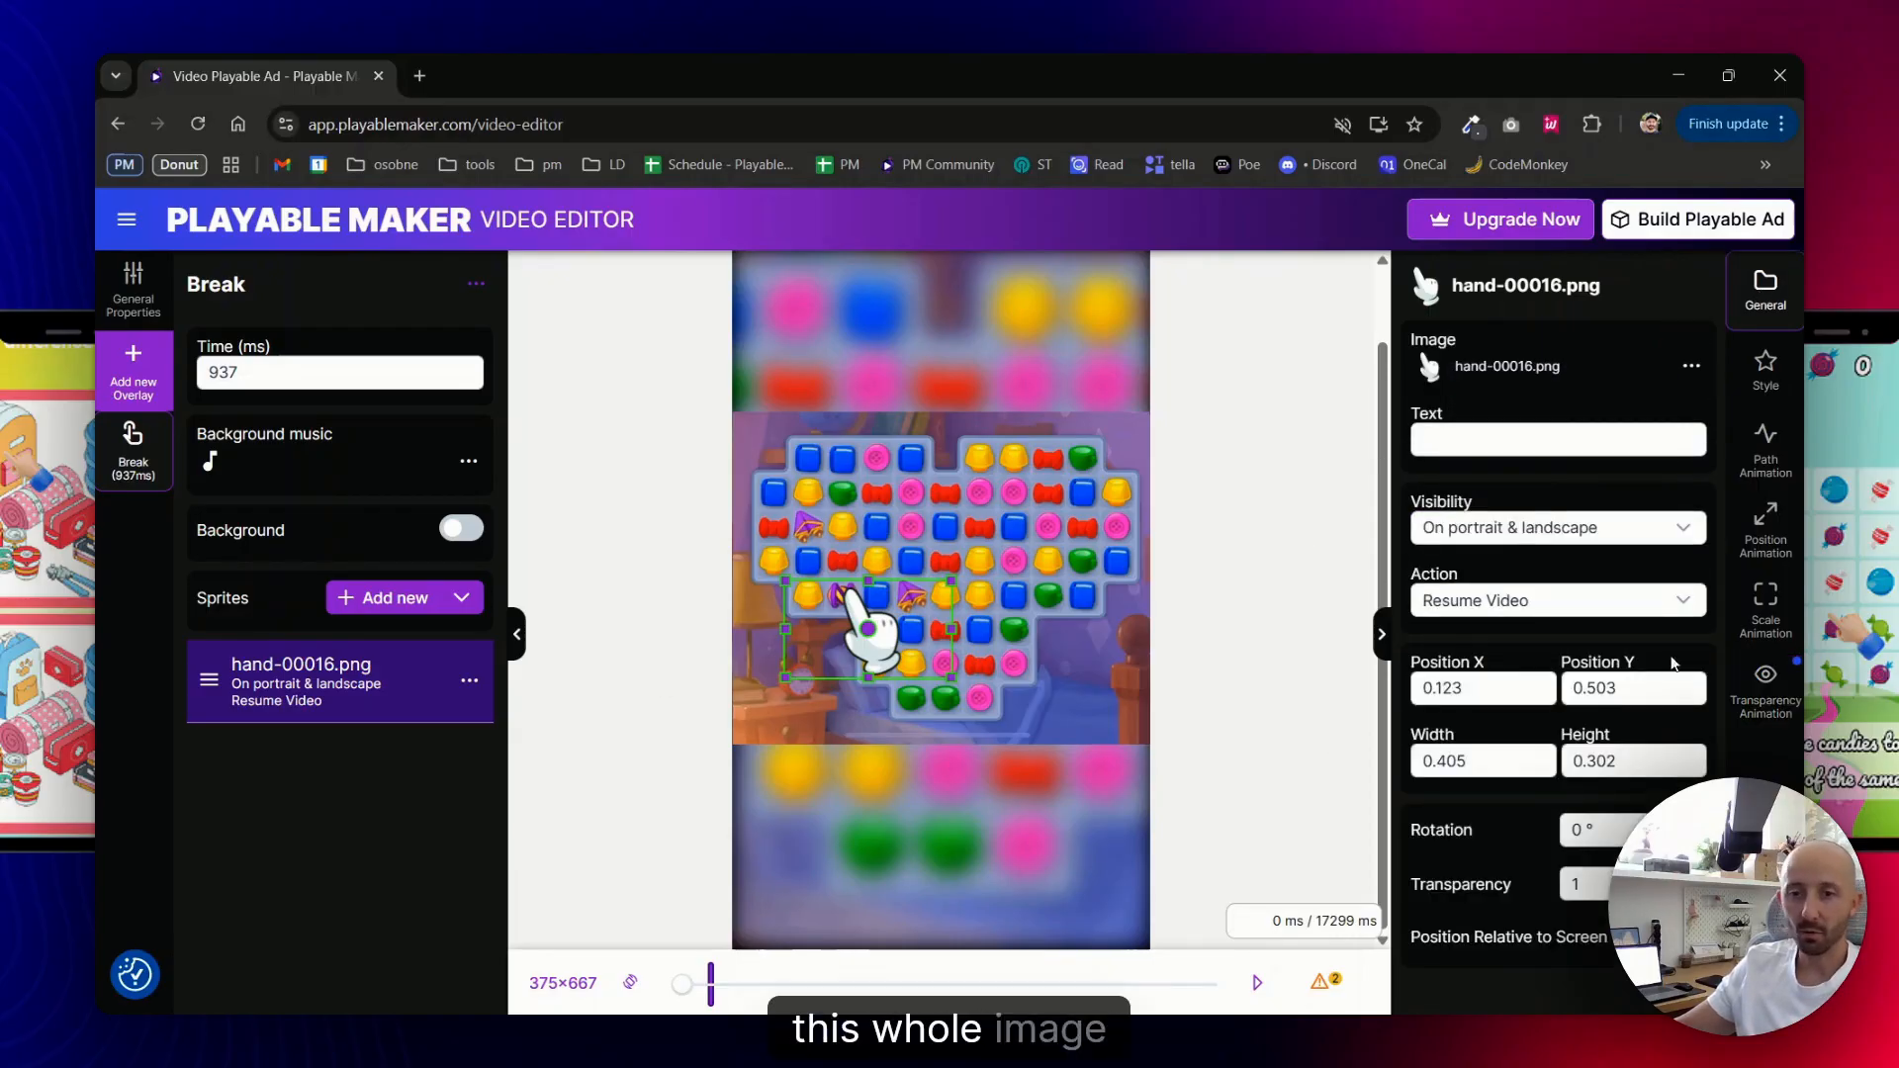
pyautogui.moveTo(1600, 883); pyautogui.dragTo(1540, 889)
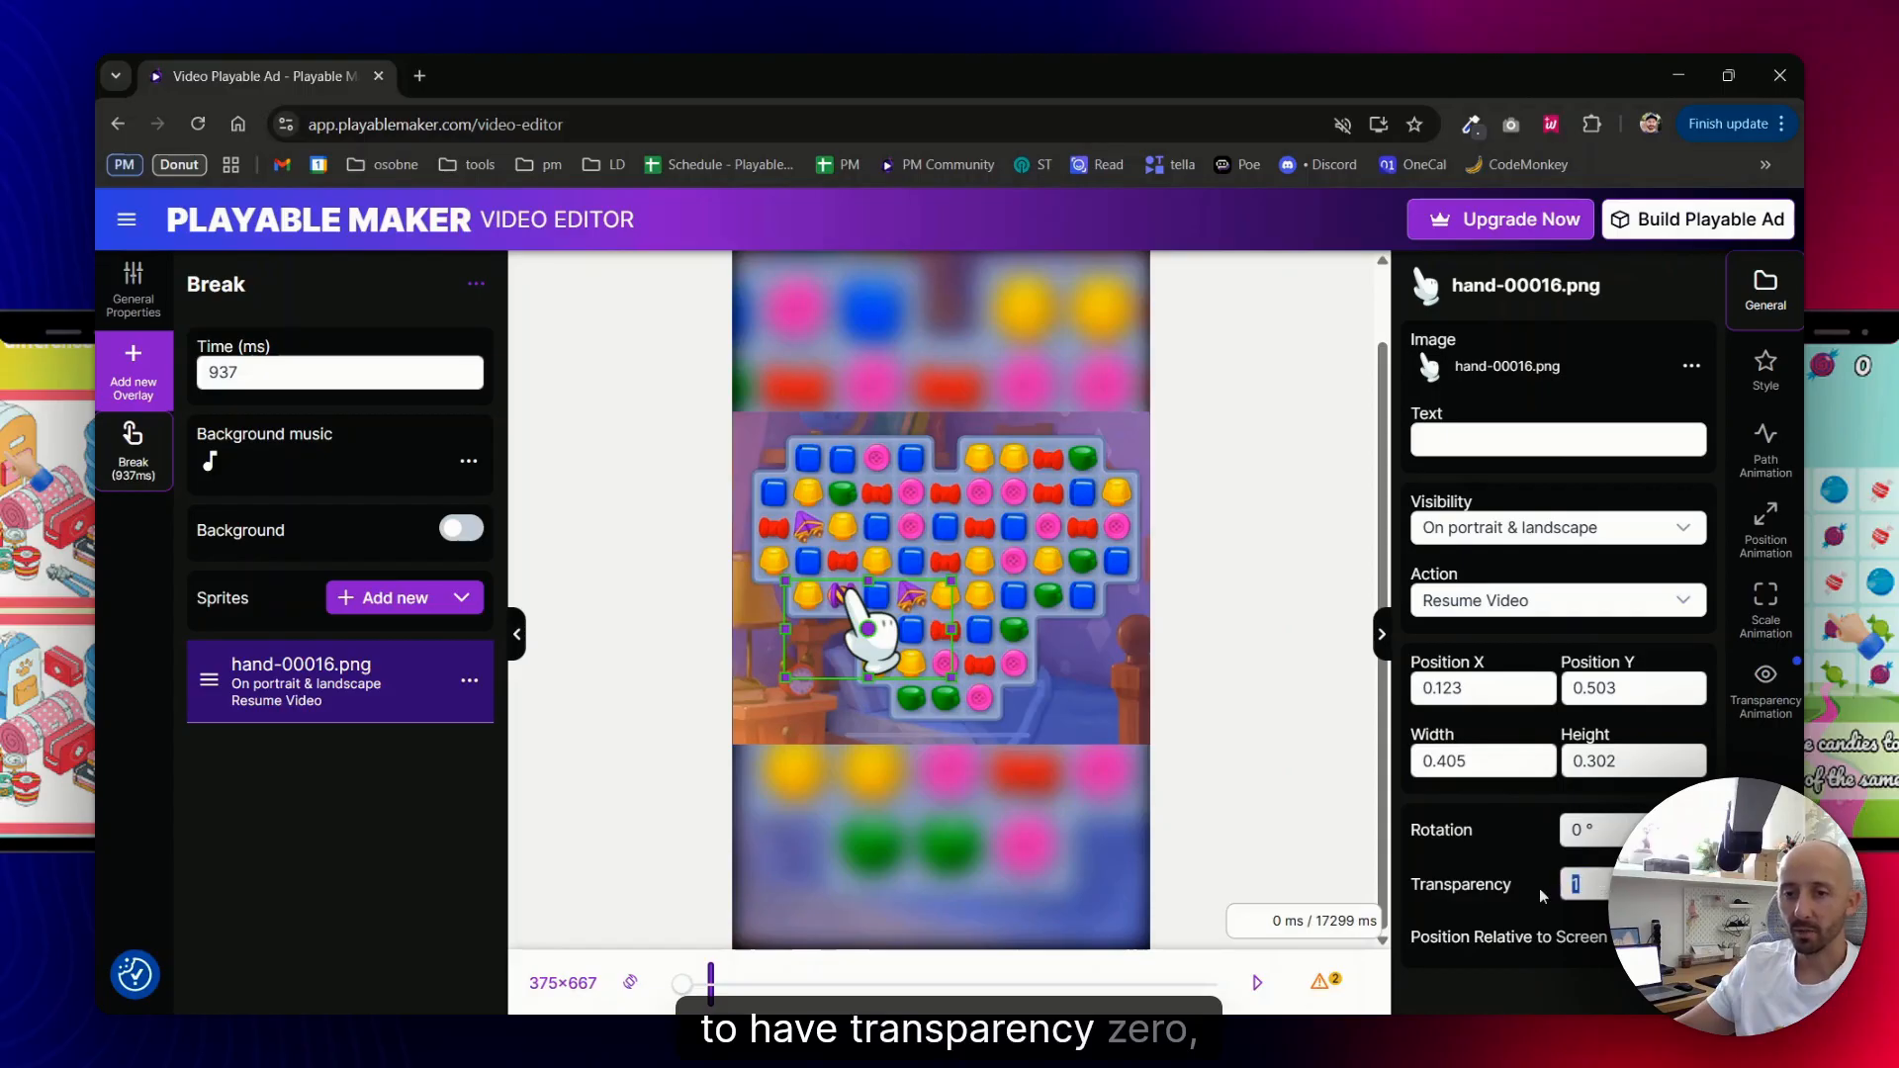
pyautogui.write('0')
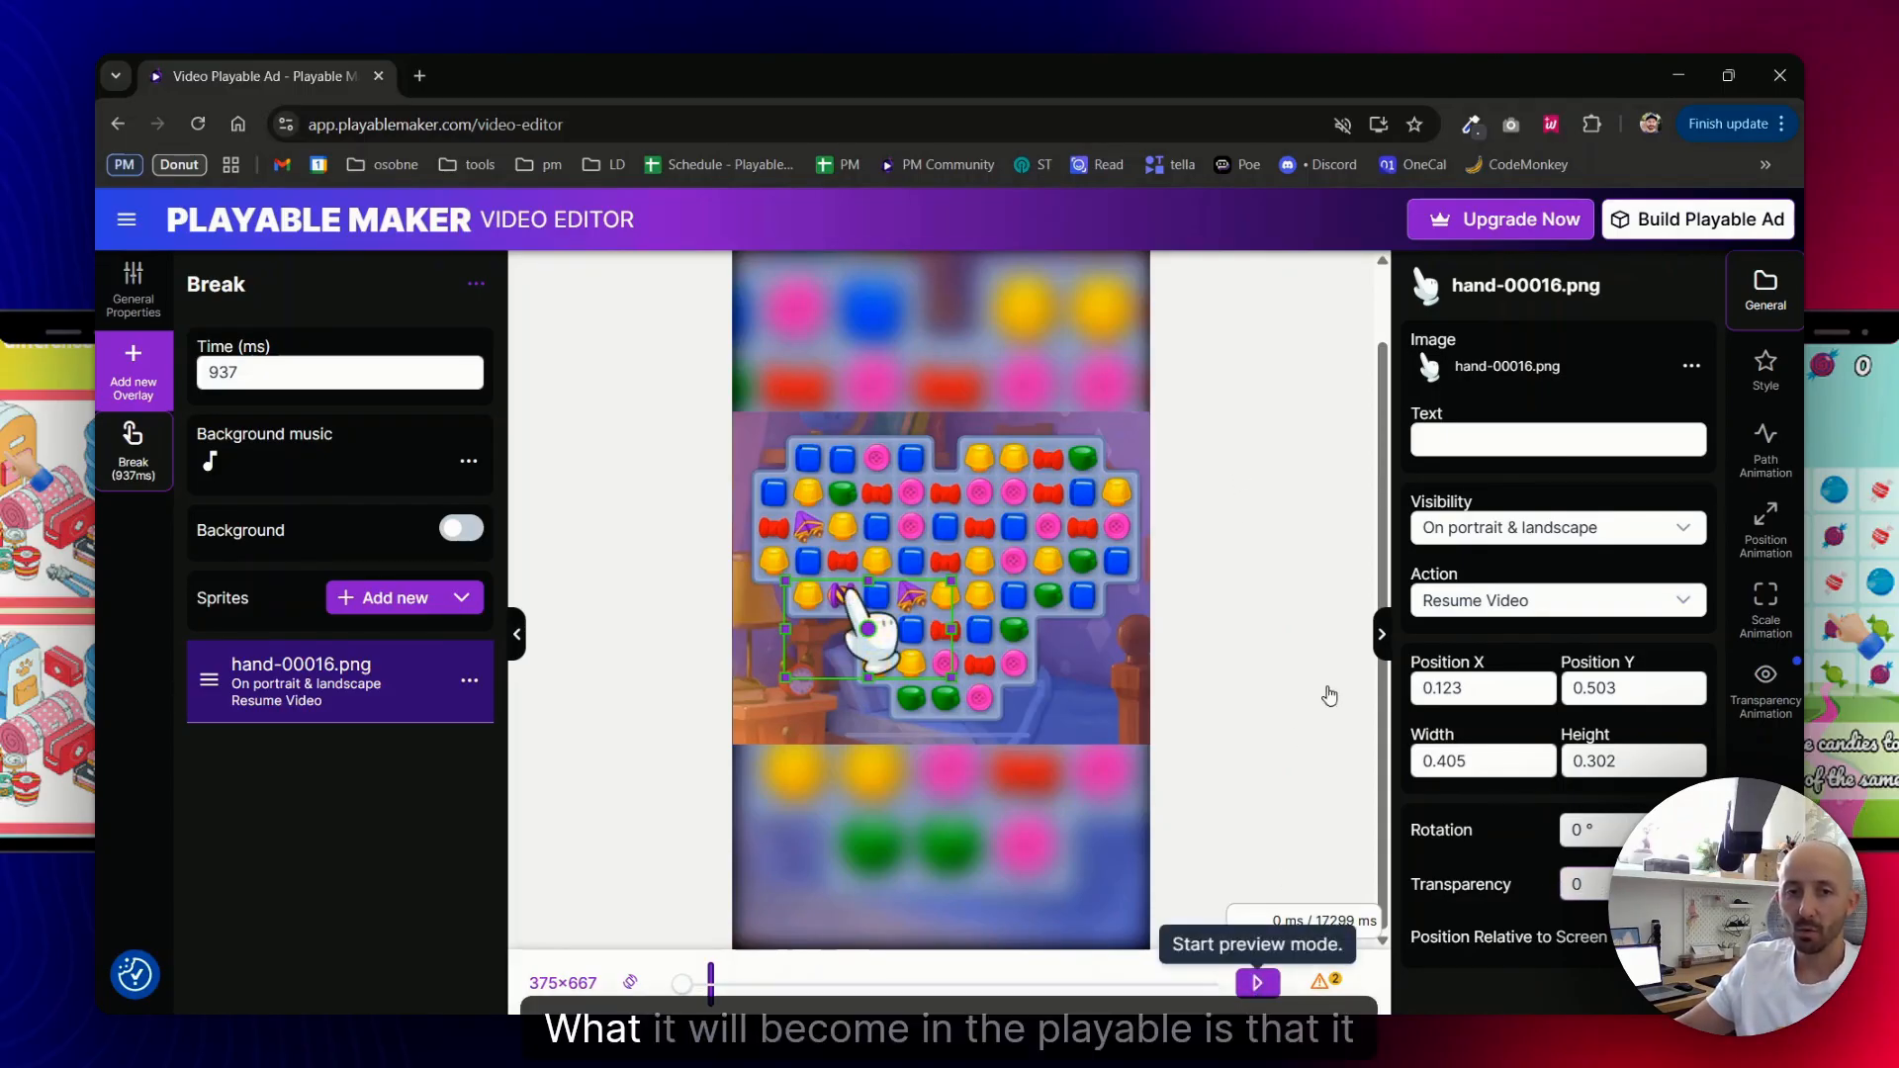
pyautogui.click(1258, 982)
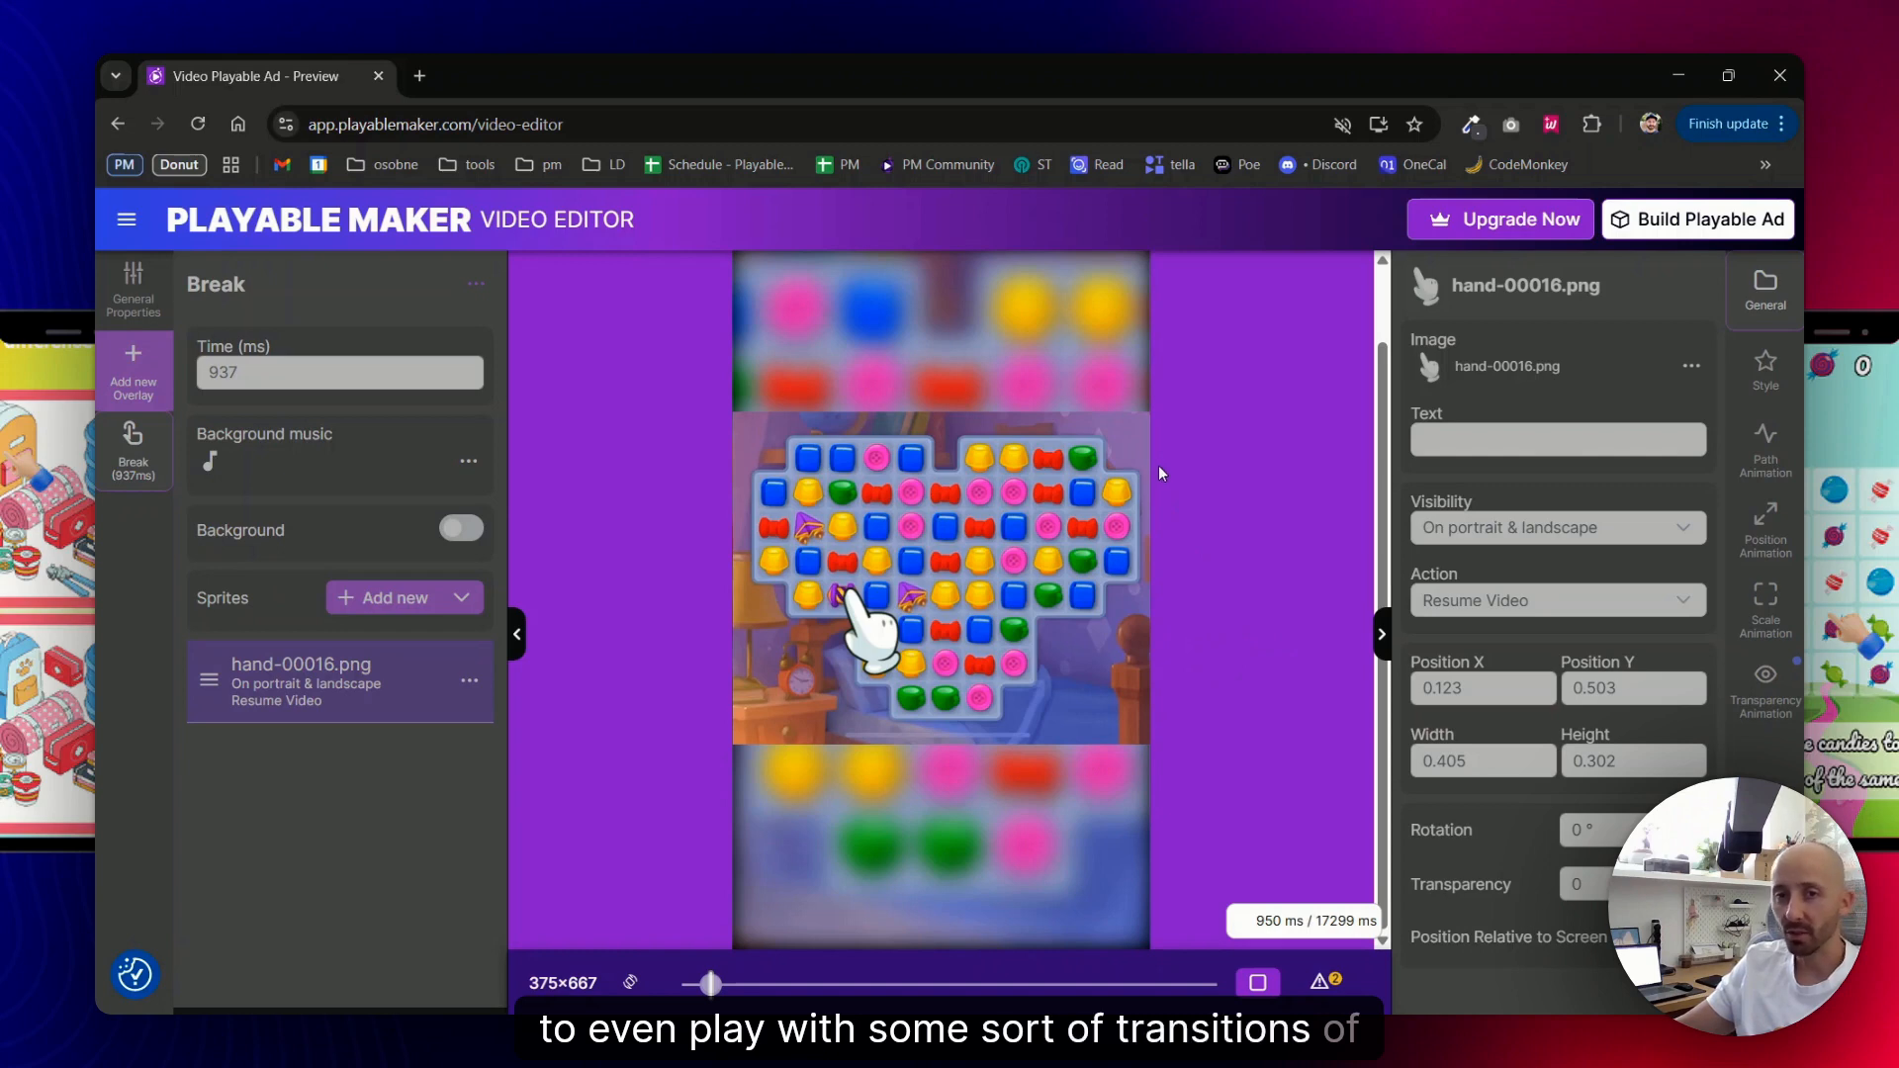
pyautogui.click(1258, 983)
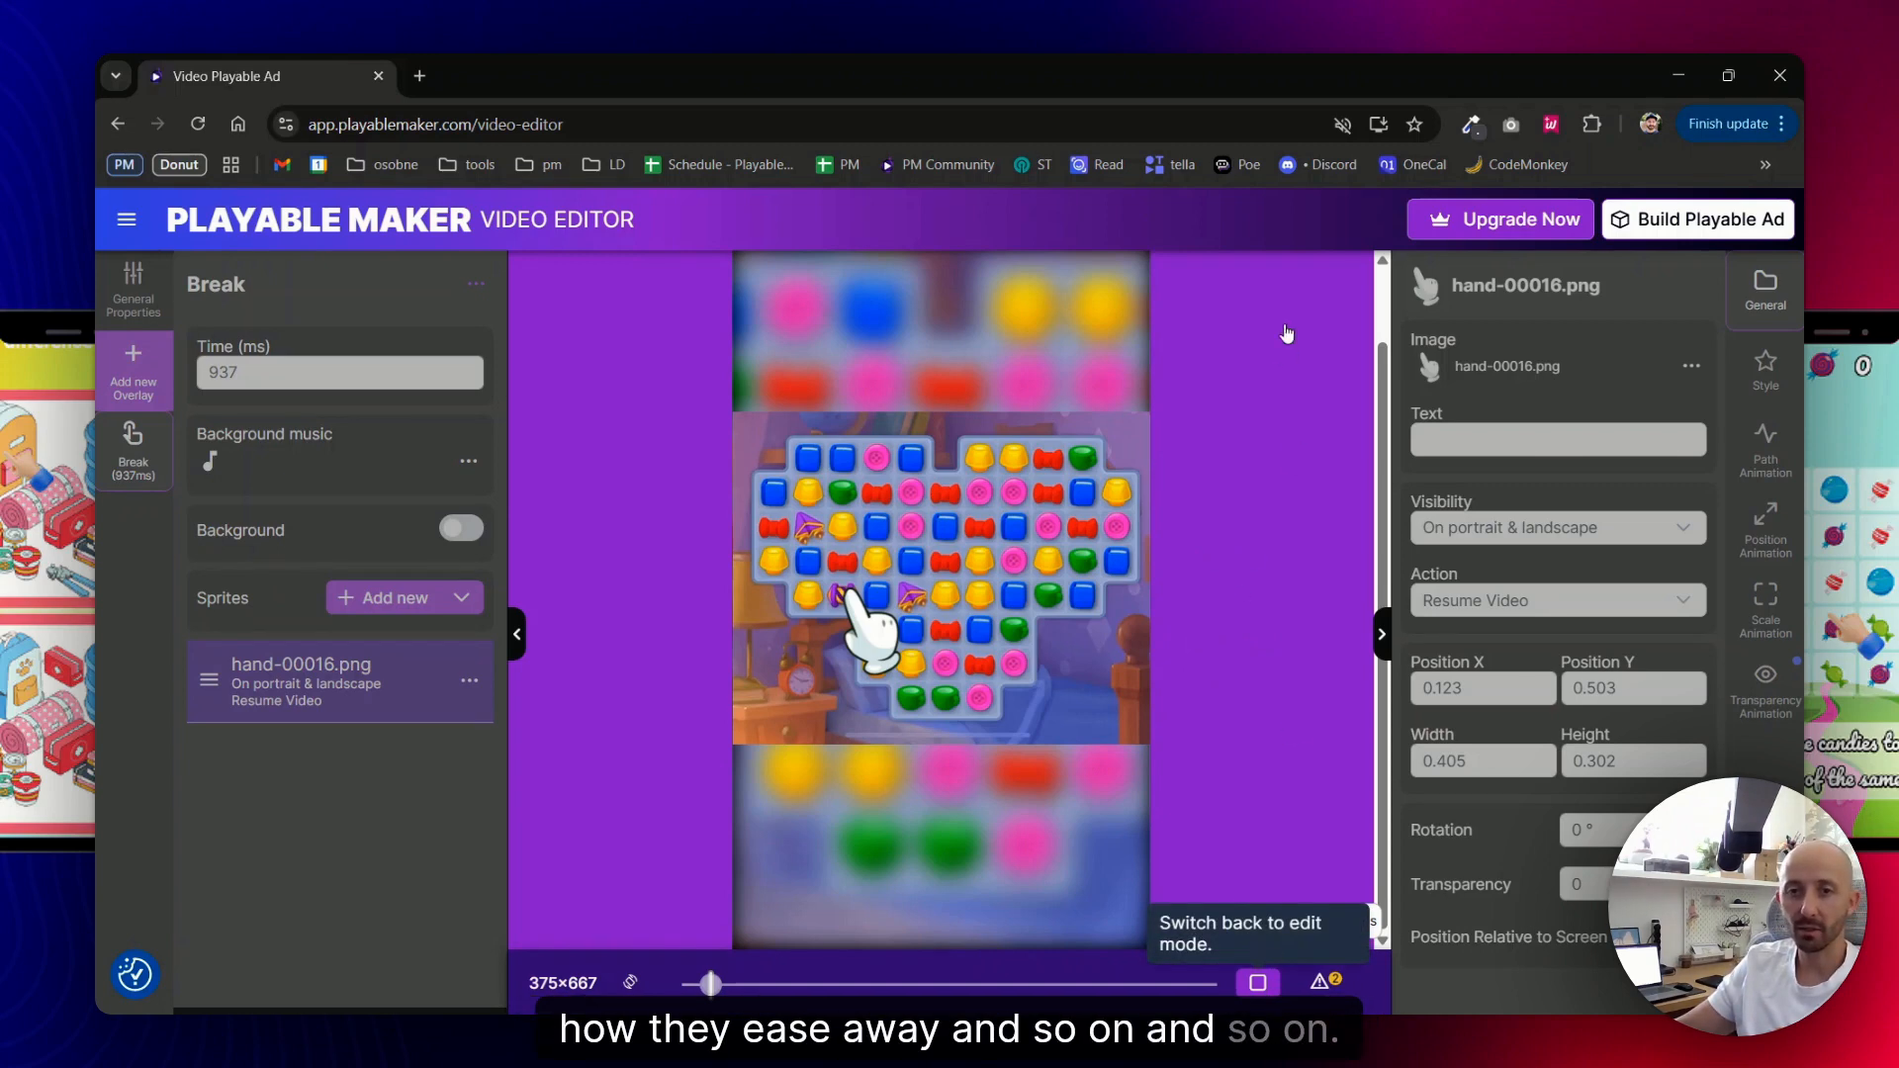